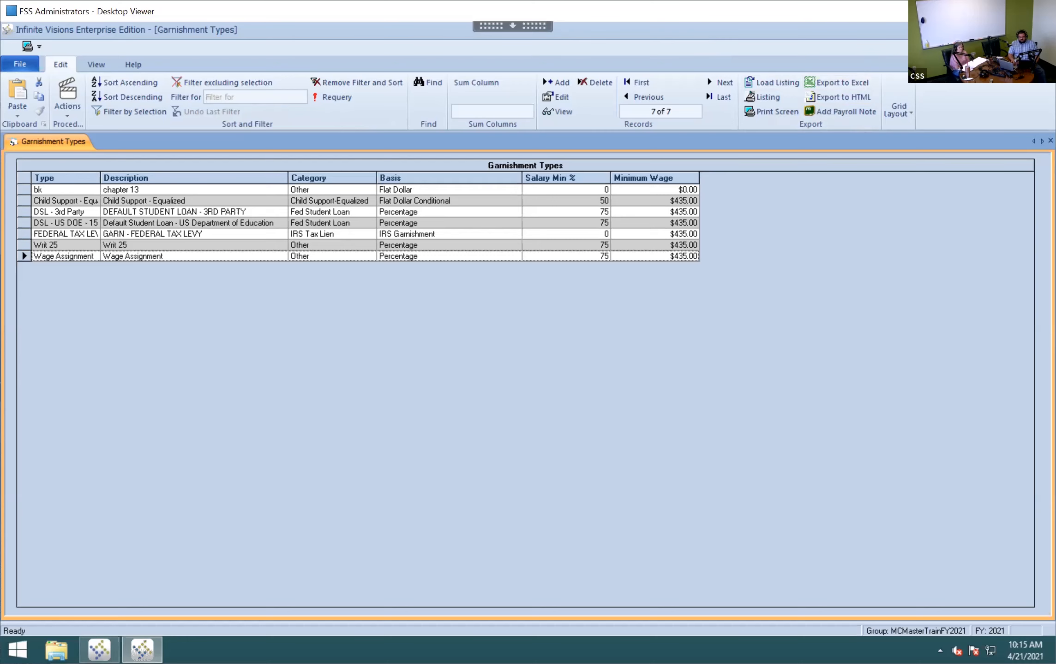
- Close Garnishment Types, then open and close the Hold Status list (Bankruptcy, Complete, Pending OCL, Suspended)
click(1045, 28)
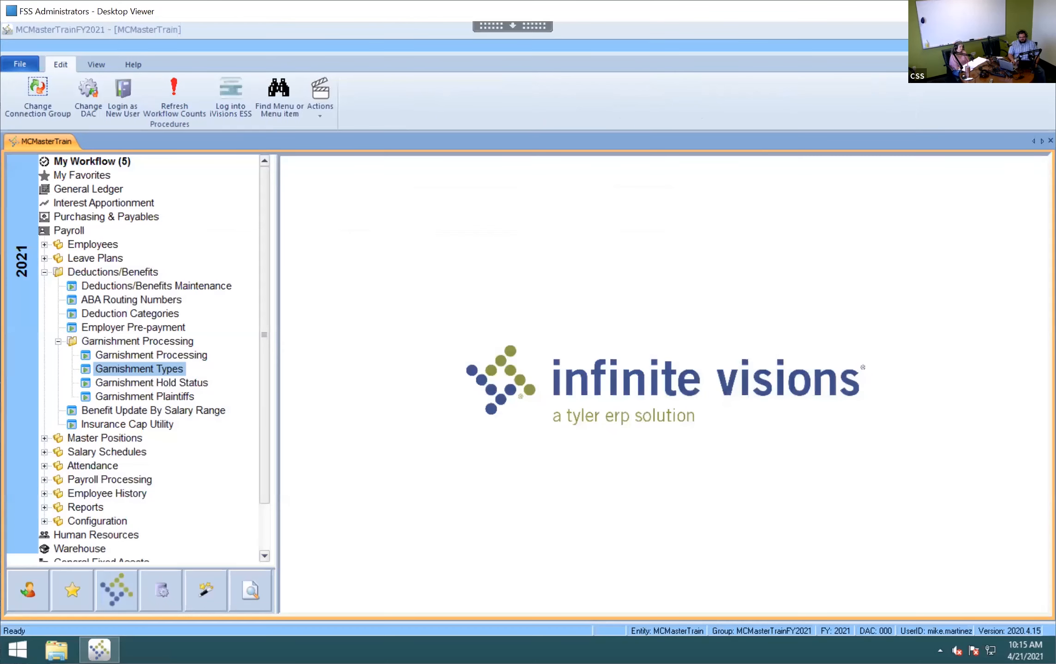
click(157, 383)
double_click(157, 383)
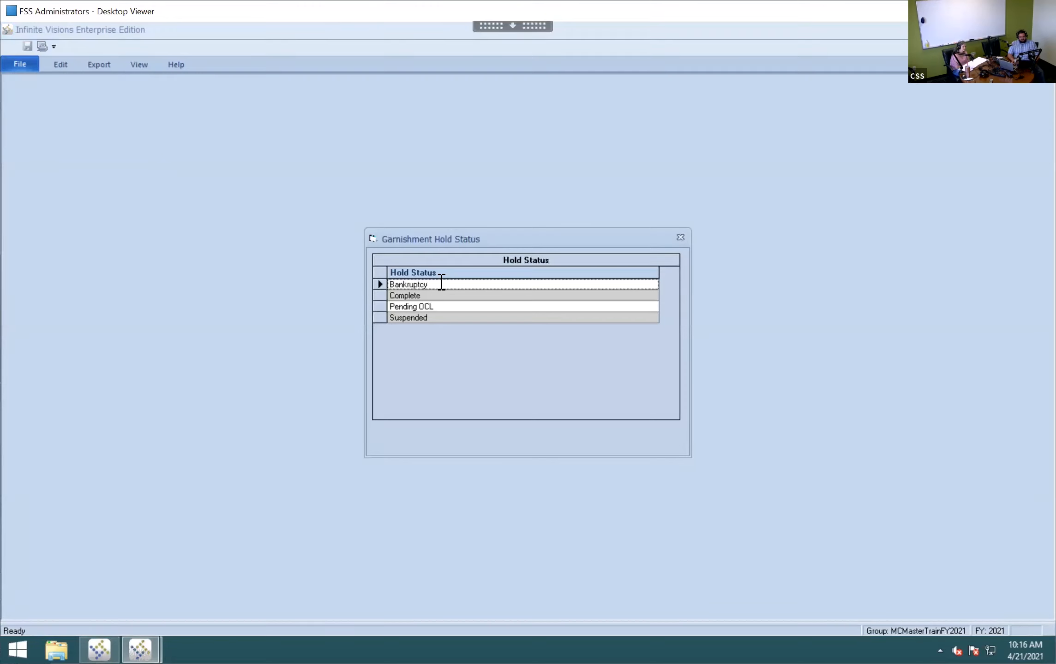
click(442, 283)
click(681, 238)
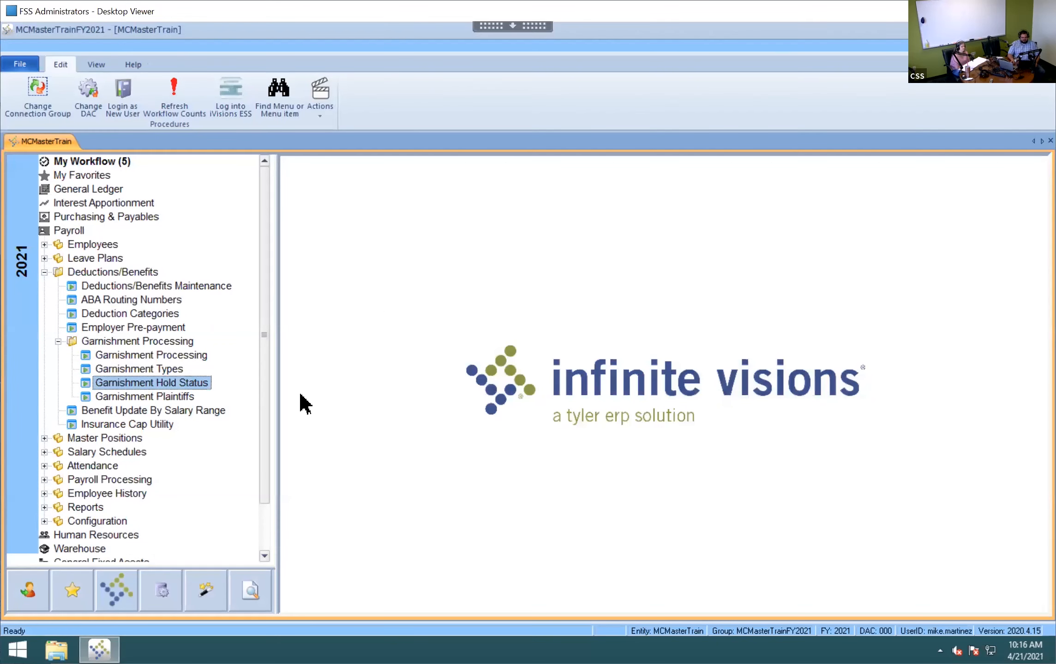
- Open Garnishment Processing, list all six records with Show All Records, and open record 9
click(170, 357)
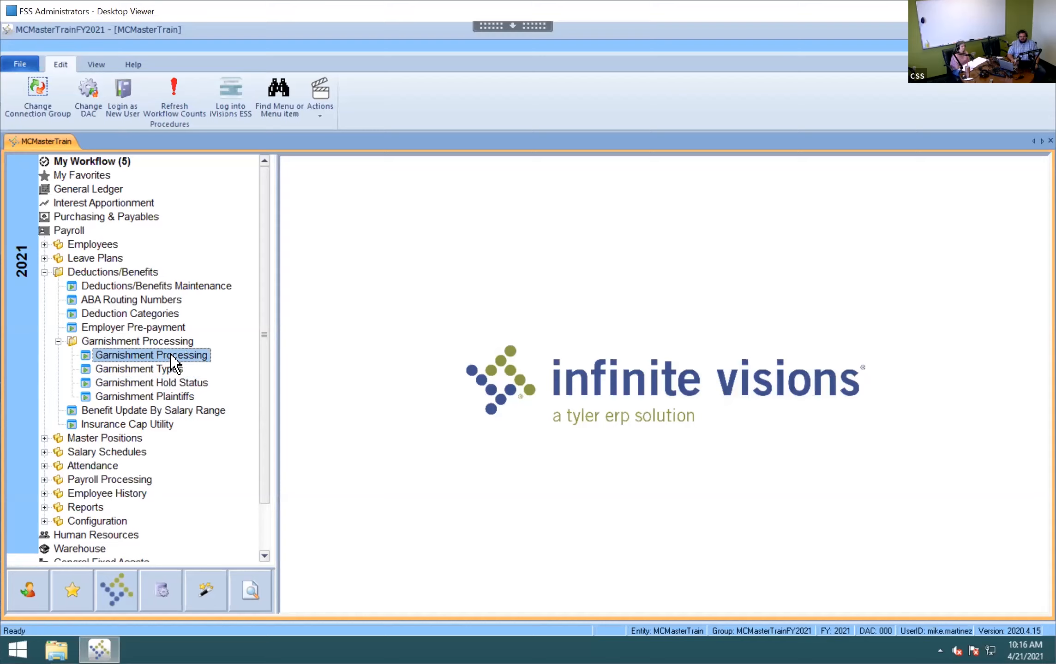
double_click(170, 355)
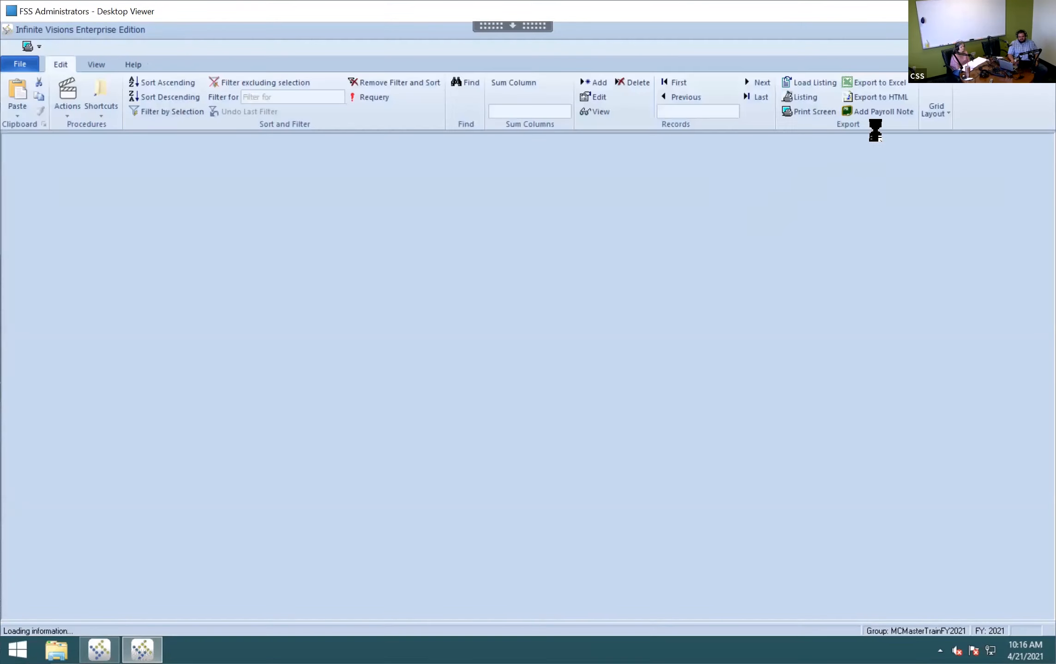
click(898, 186)
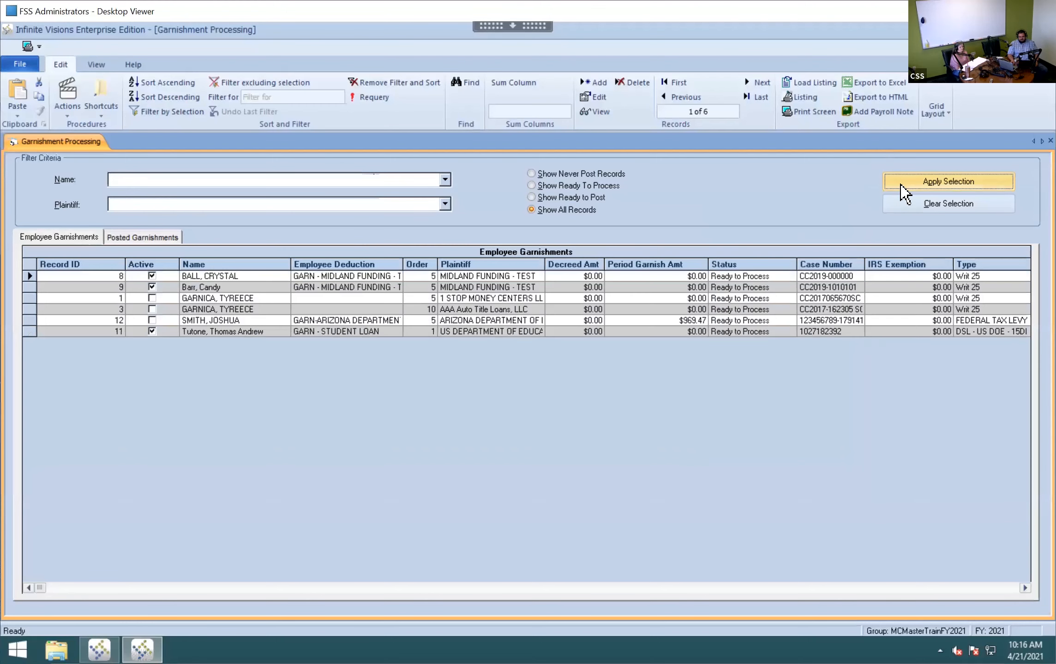
click(278, 287)
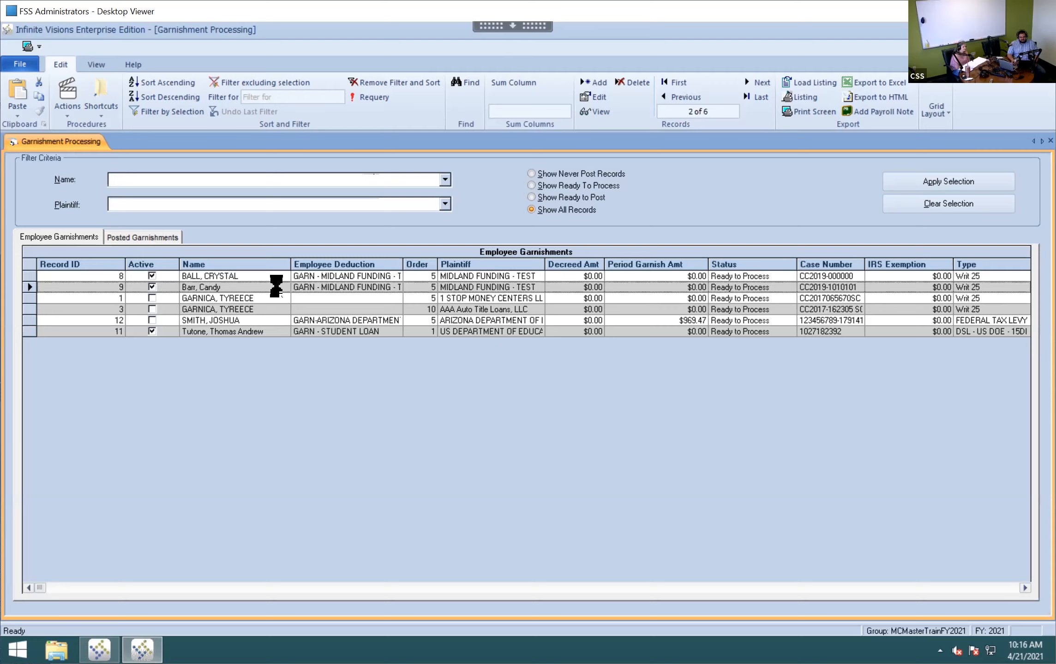
double_click(281, 288)
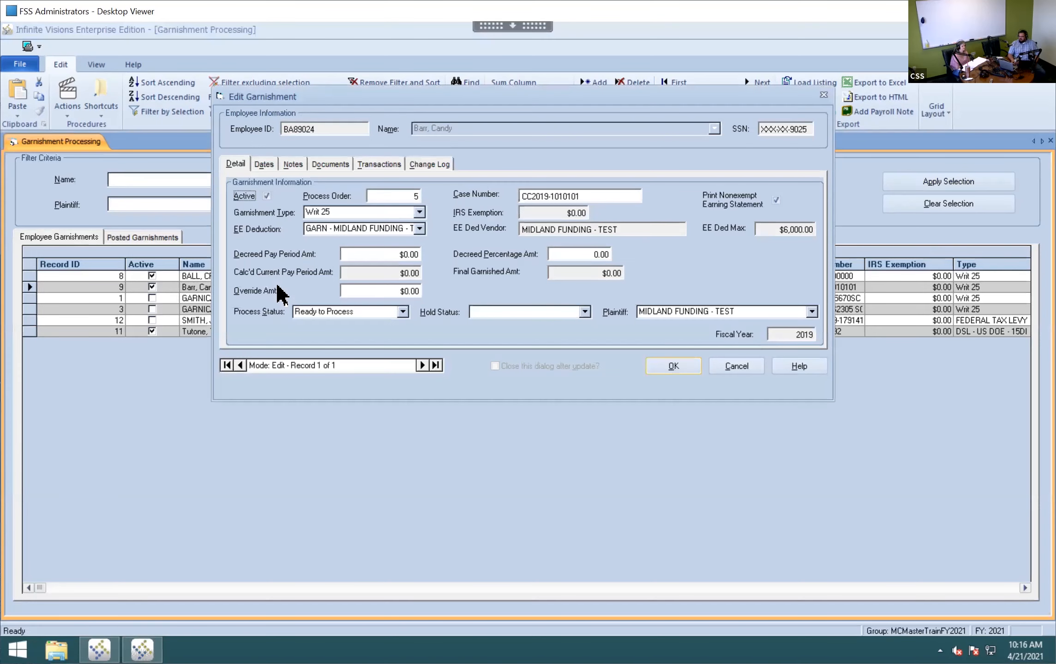
- Move the Writ 25 Midland Funding Edit Garnishment dialog down and to the left
drag(445, 94, 380, 135)
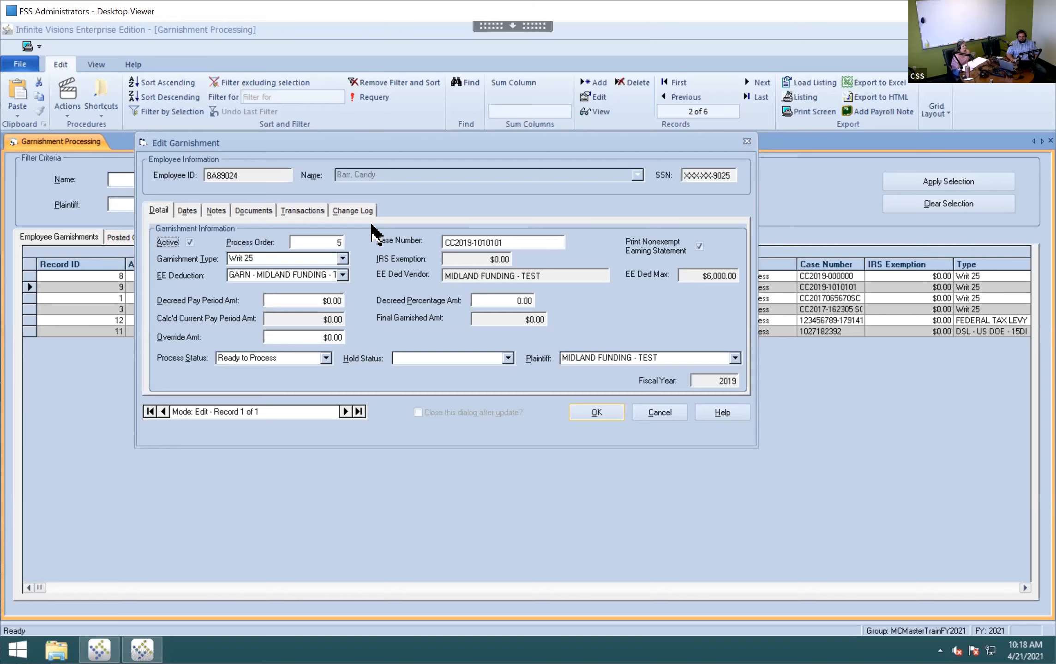
drag(396, 143, 524, 128)
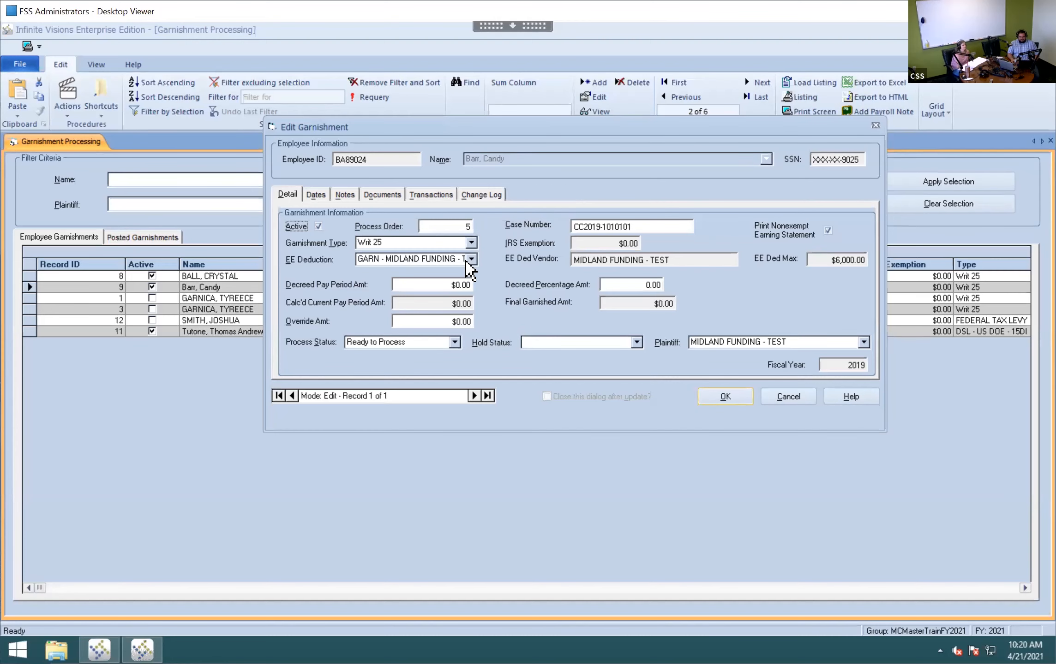
click(471, 242)
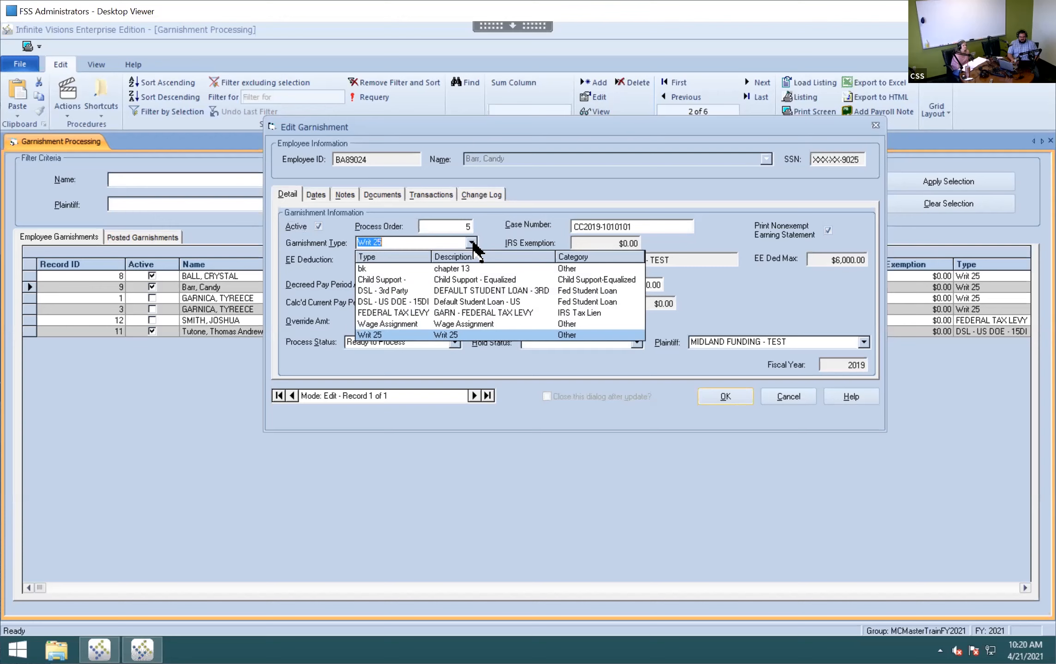
click(472, 243)
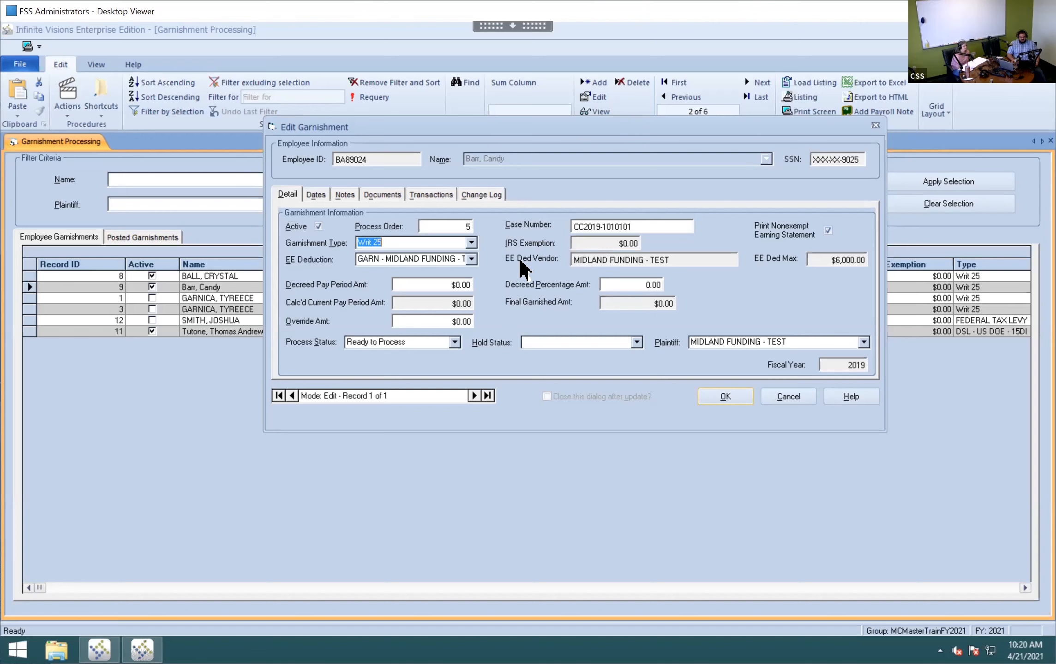
click(471, 259)
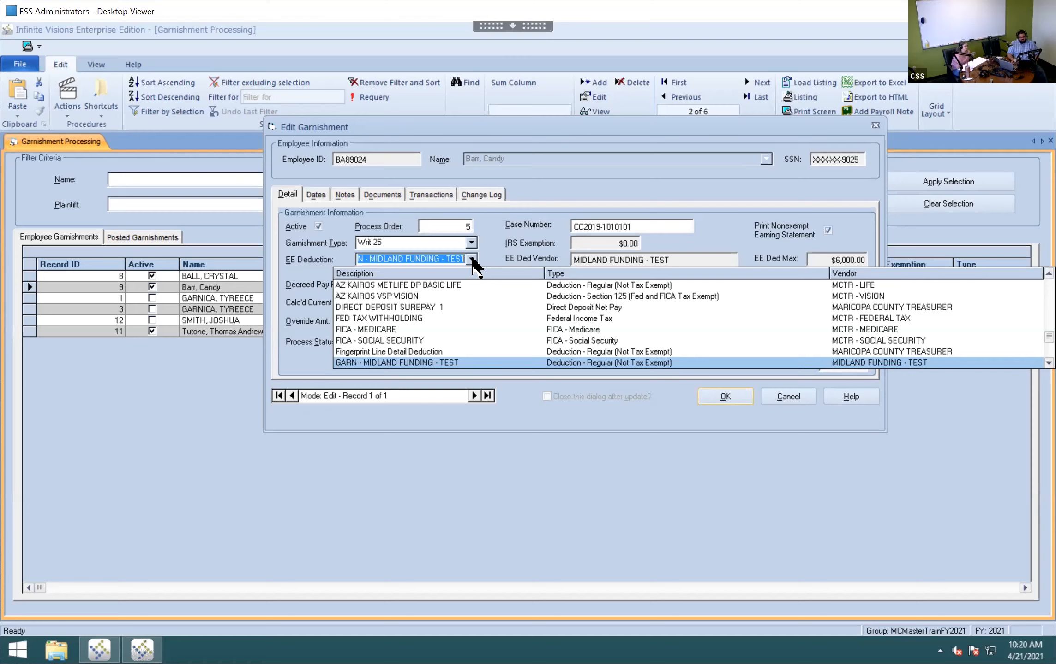
click(474, 260)
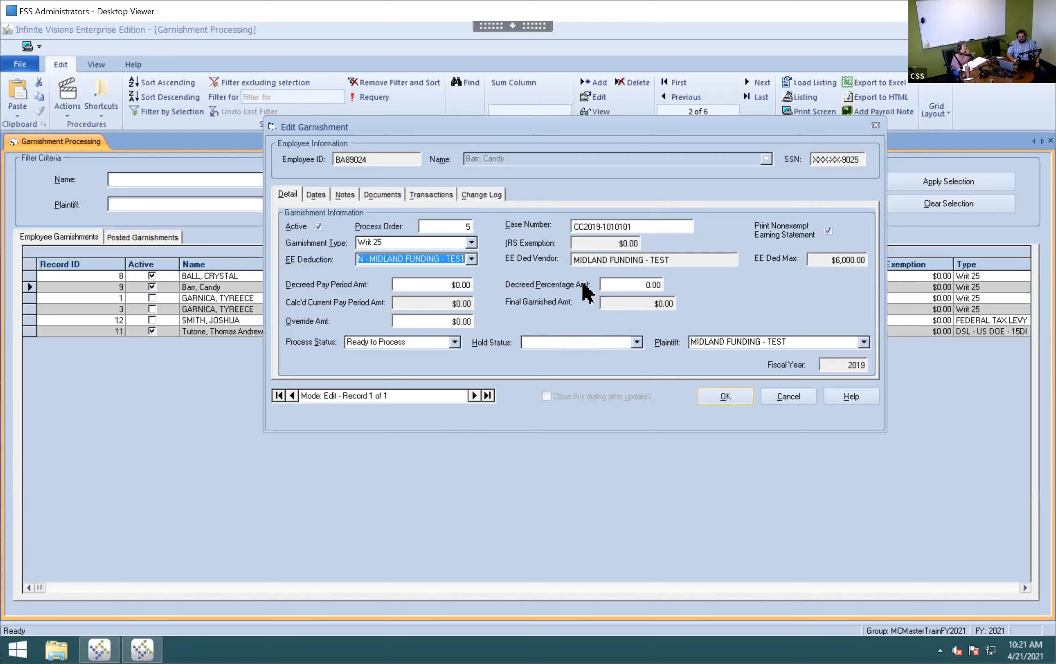
- Enter 25 as the Decreed Percentage Amt and view the Process Status options
click(630, 283)
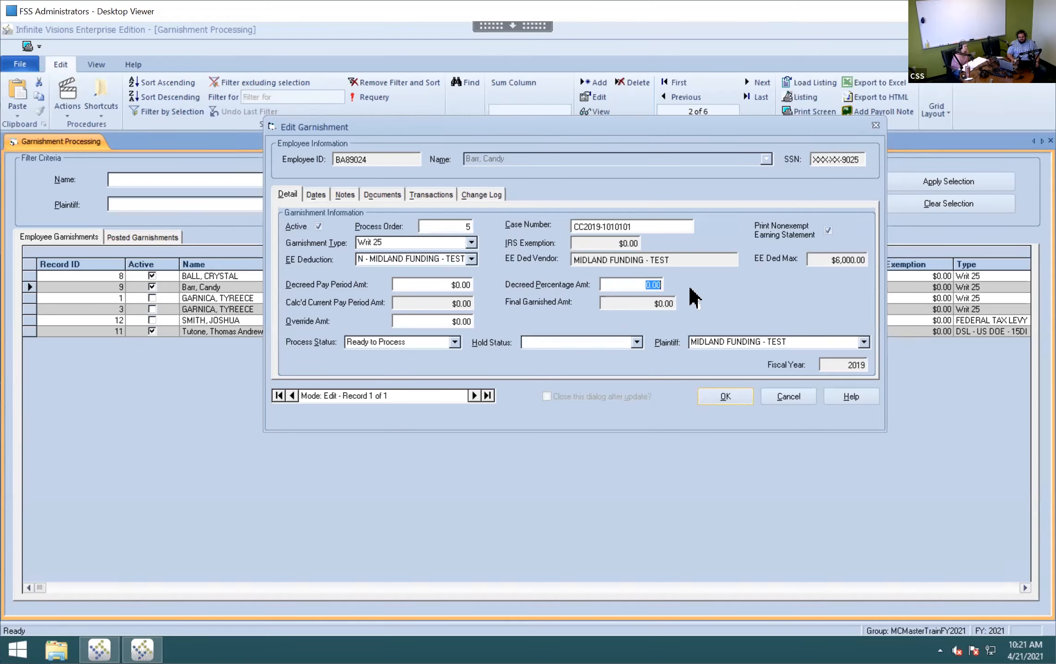
text(25)
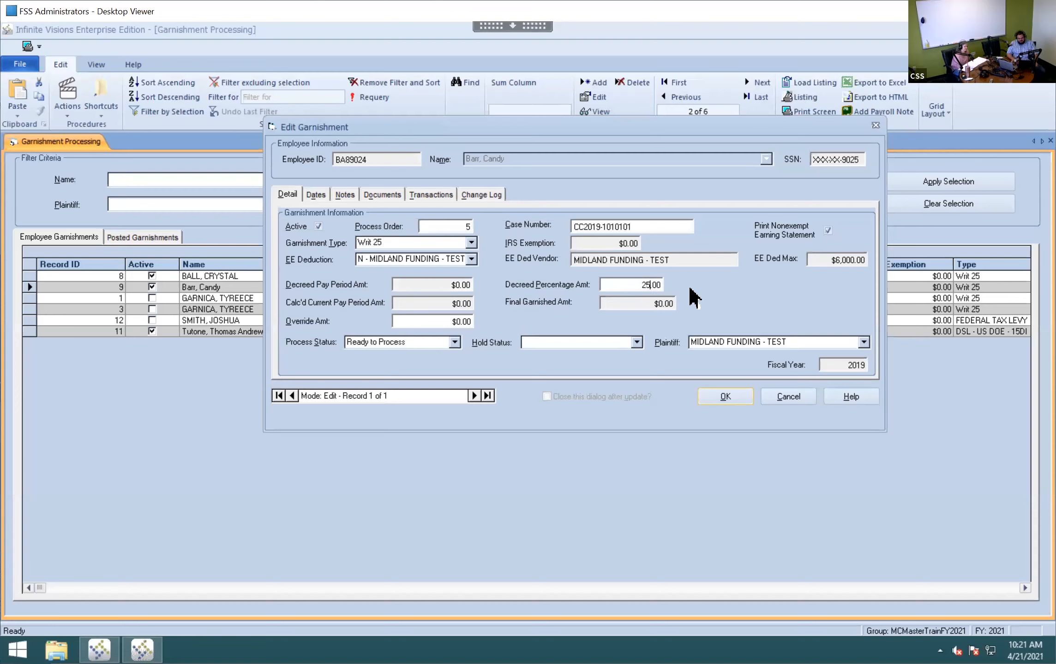
key(Tab)
click(455, 342)
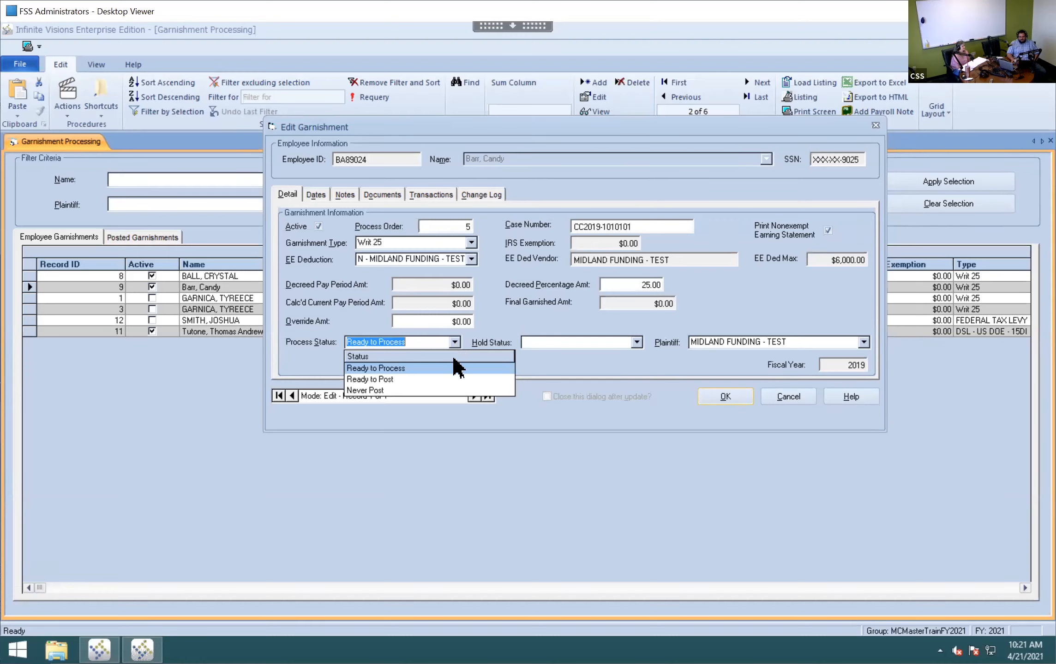
- Leave Process Status at Ready to Process and view the Hold Status choices
click(454, 369)
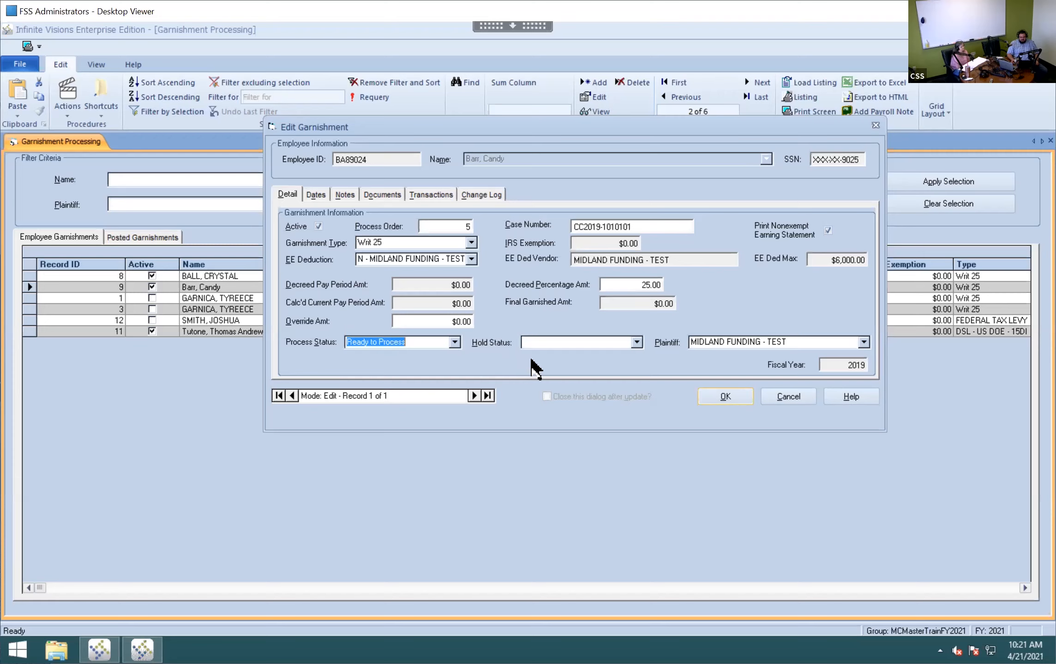
click(636, 341)
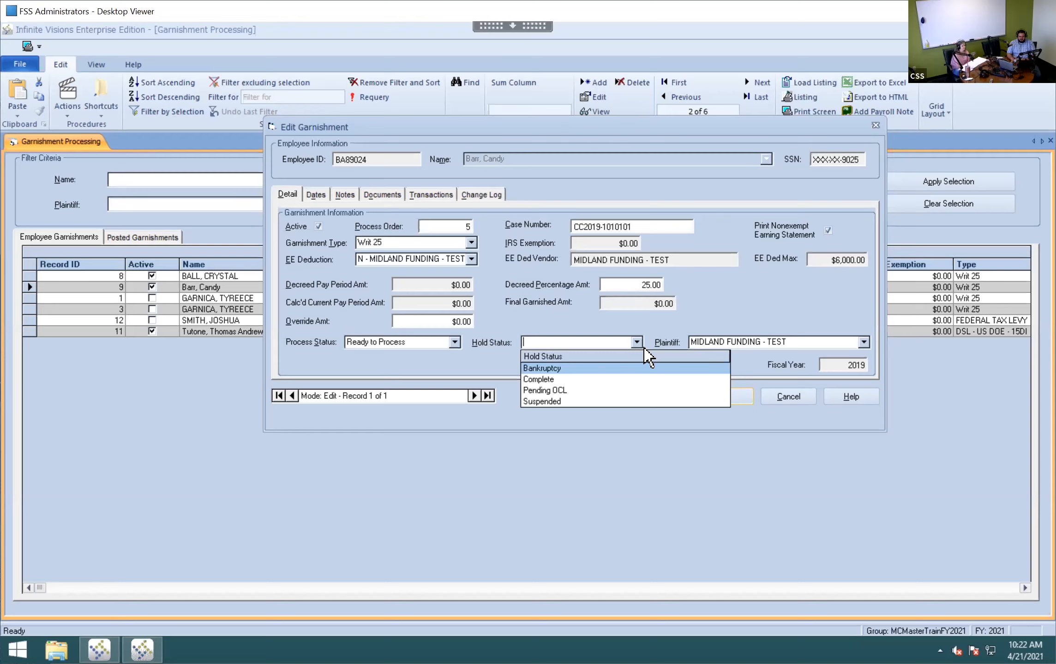
click(714, 324)
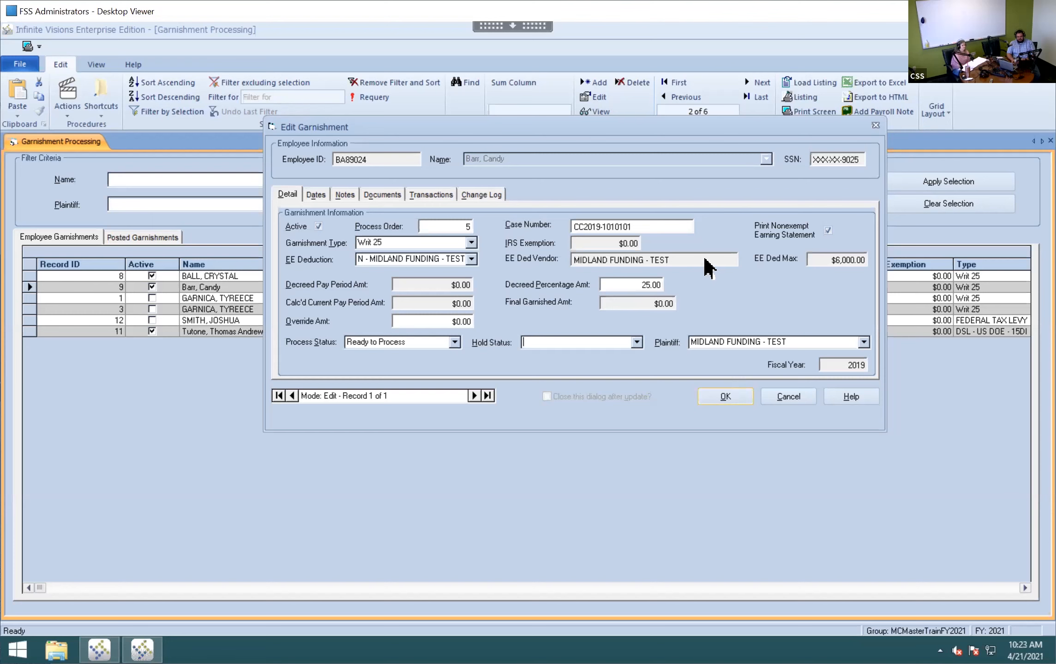
click(863, 342)
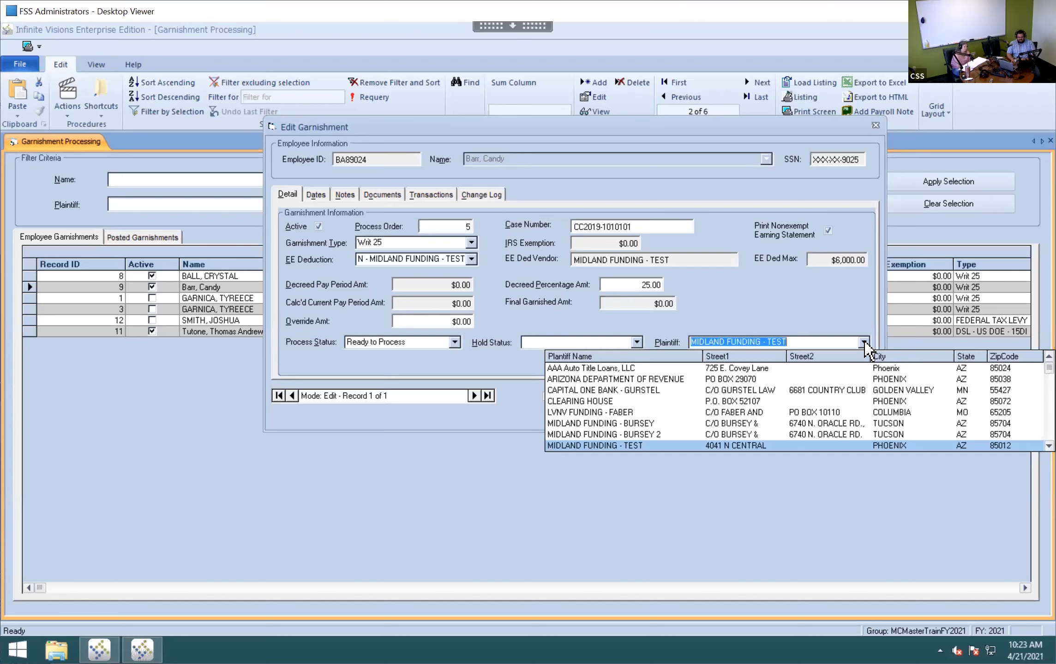
click(863, 342)
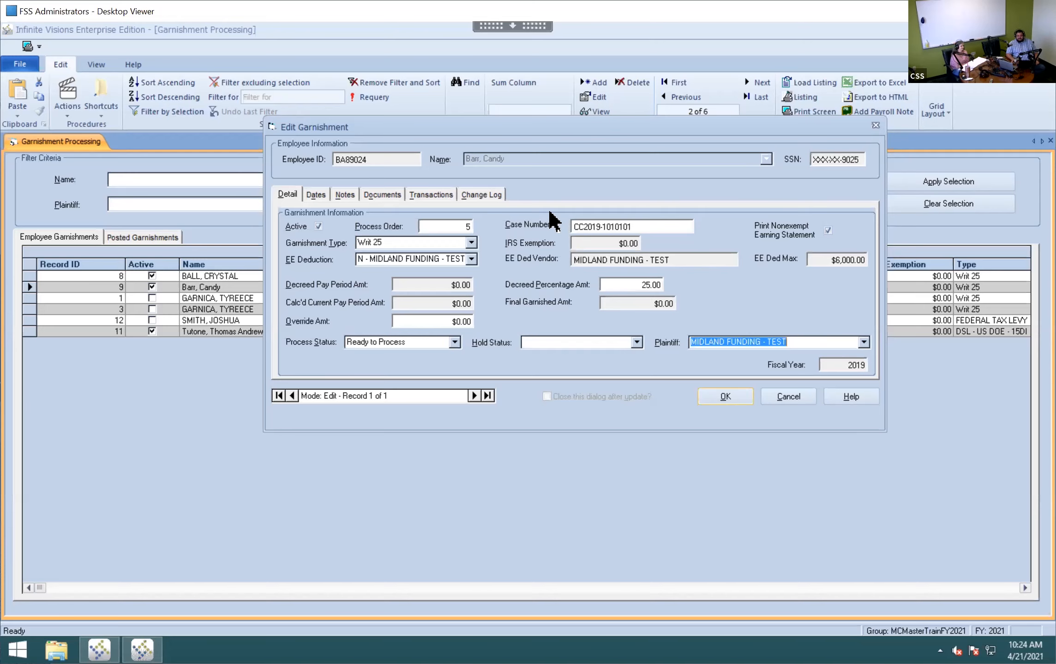
- Switch to the Dates tab, where Served through Last Activity are all blank
click(320, 195)
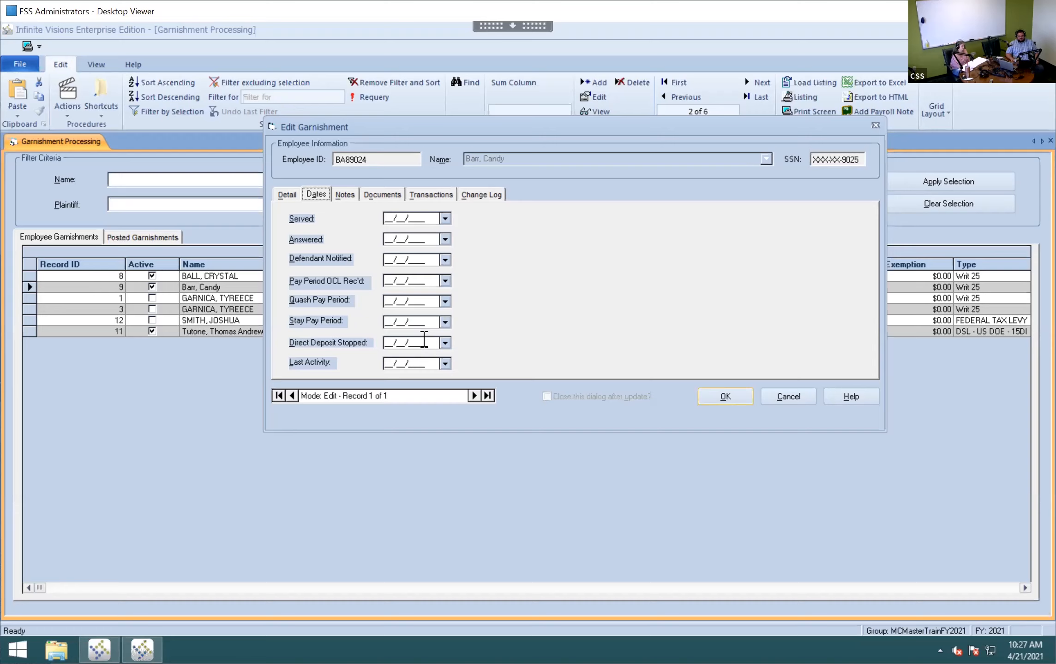
- Switch to the Notes tab to see the empty garnishment notes log
click(344, 194)
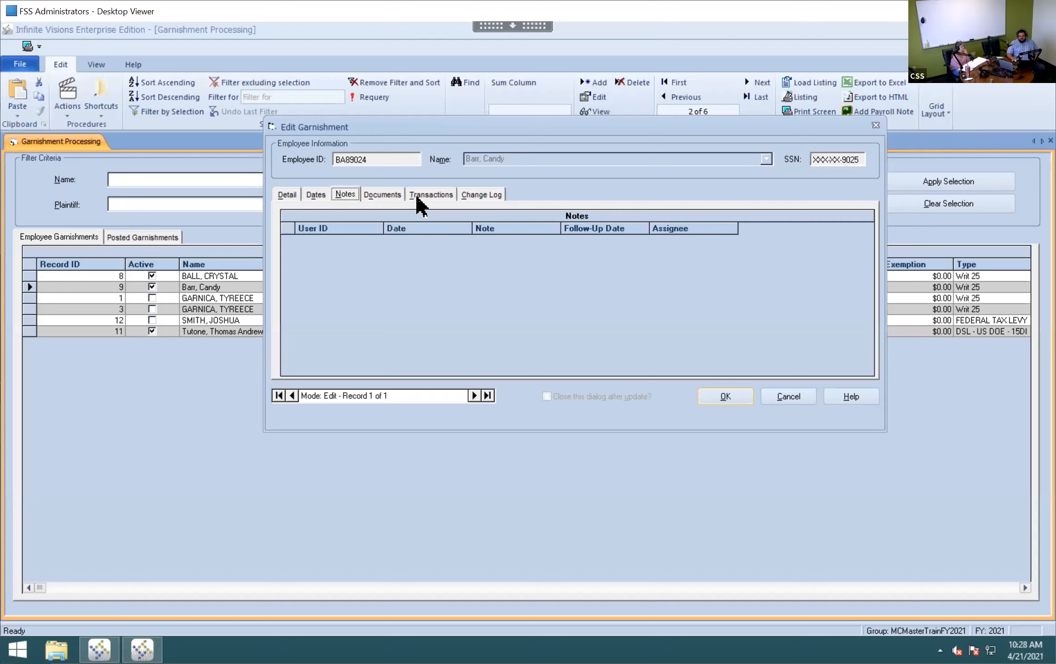
- Start a note with Add..., cancel it unsaved, and view the empty Documents tab
right_click(447, 276)
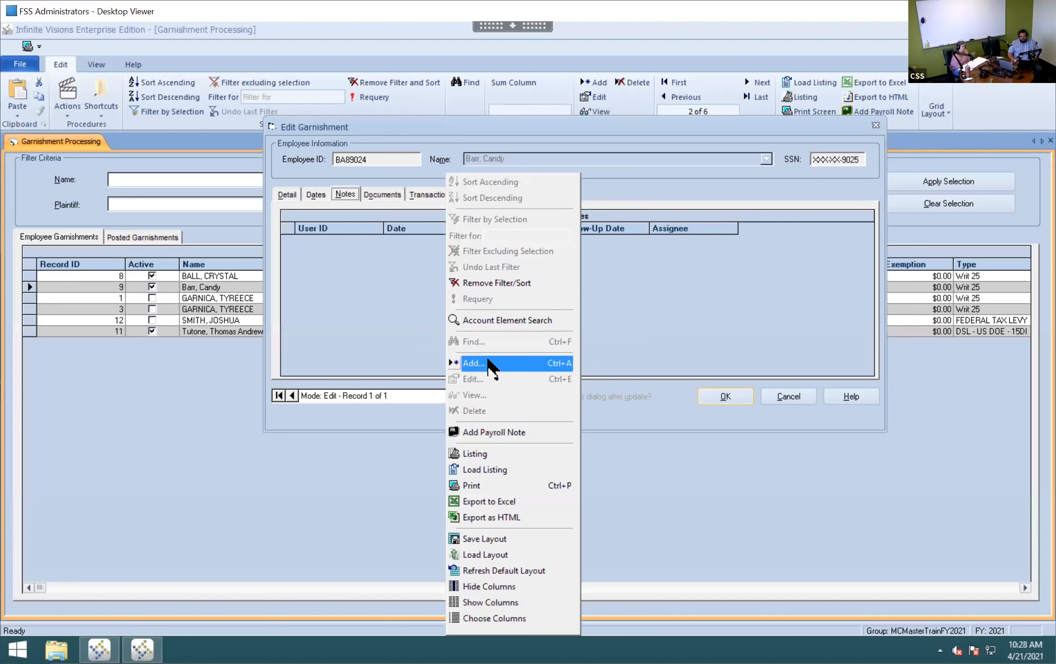
click(488, 361)
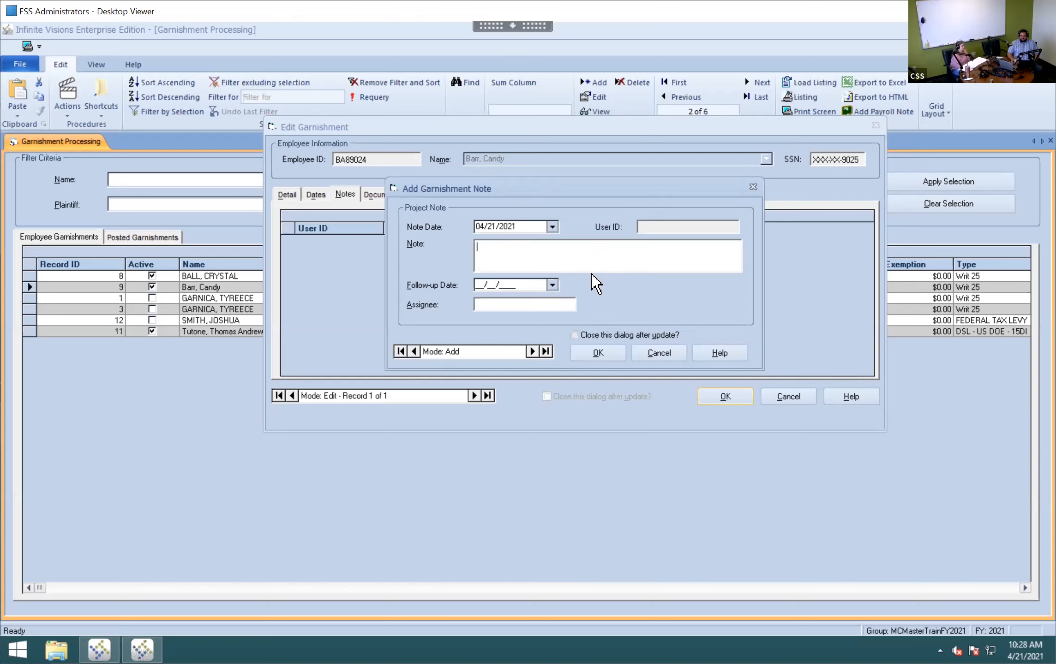
click(656, 337)
click(668, 344)
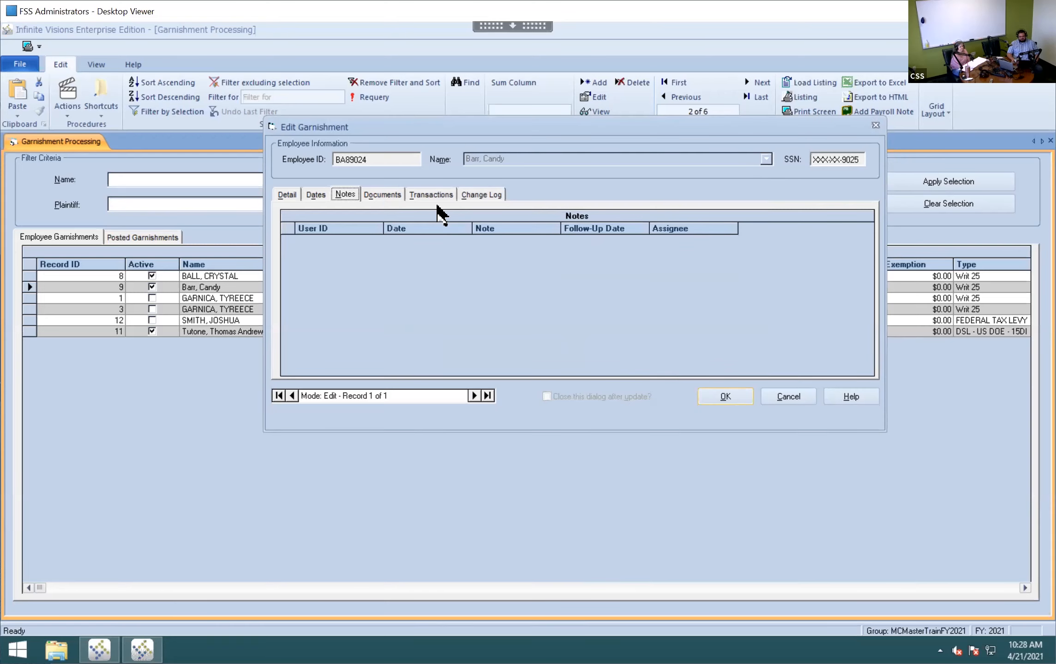
click(381, 194)
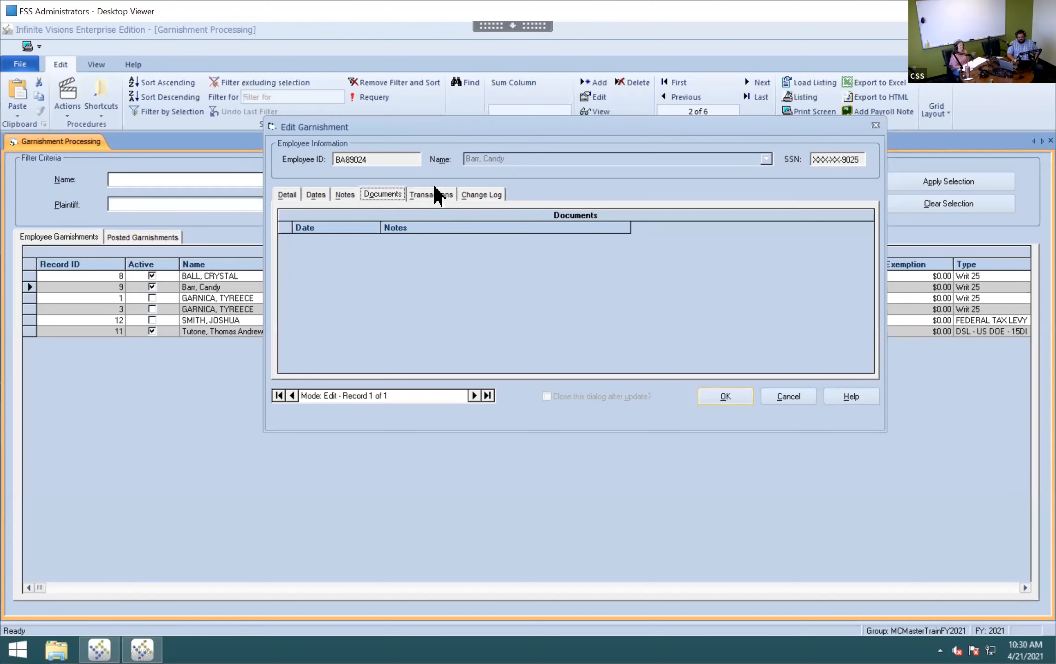
- Open the Transactions tab showing two $409.24 deductions for pay periods 15 and 16
click(436, 202)
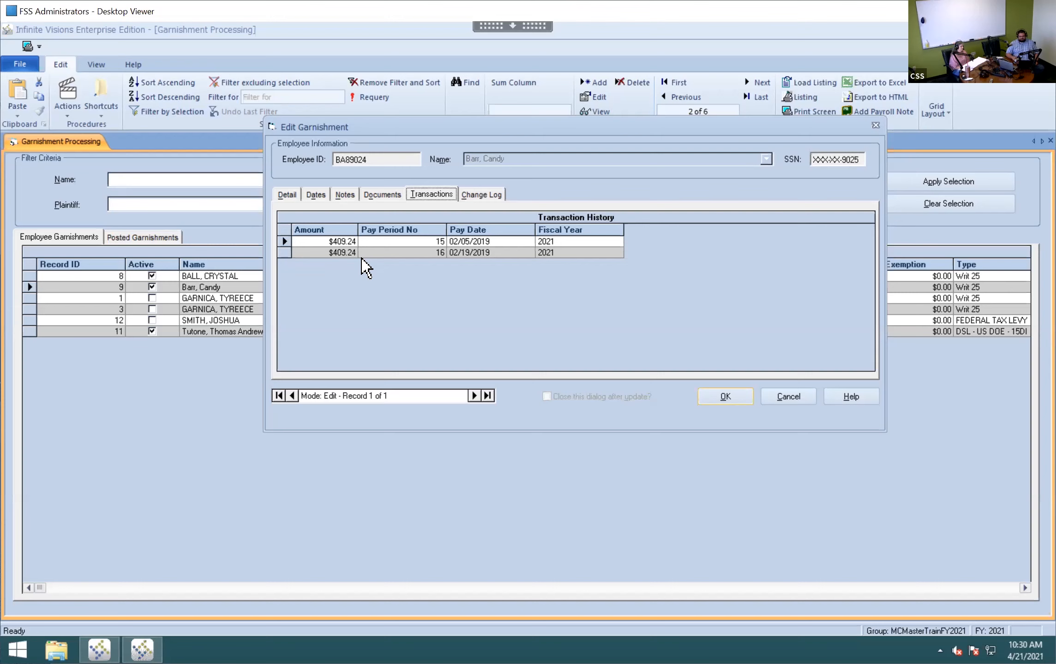
- Check the Change Log tab, return to Detail, and save the garnishment with OK
click(478, 201)
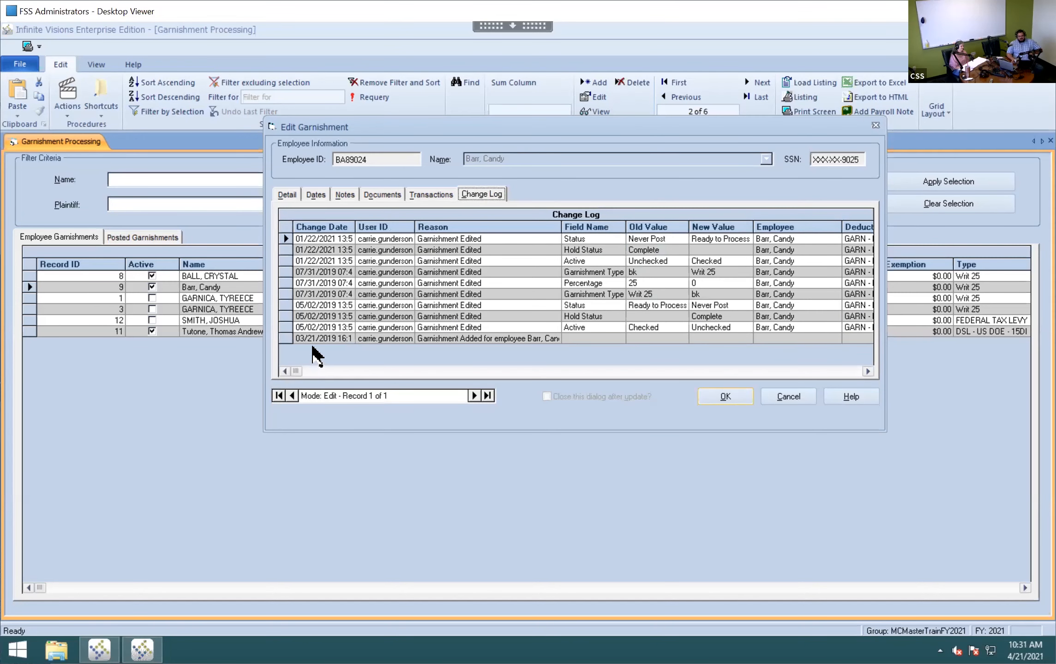
click(291, 191)
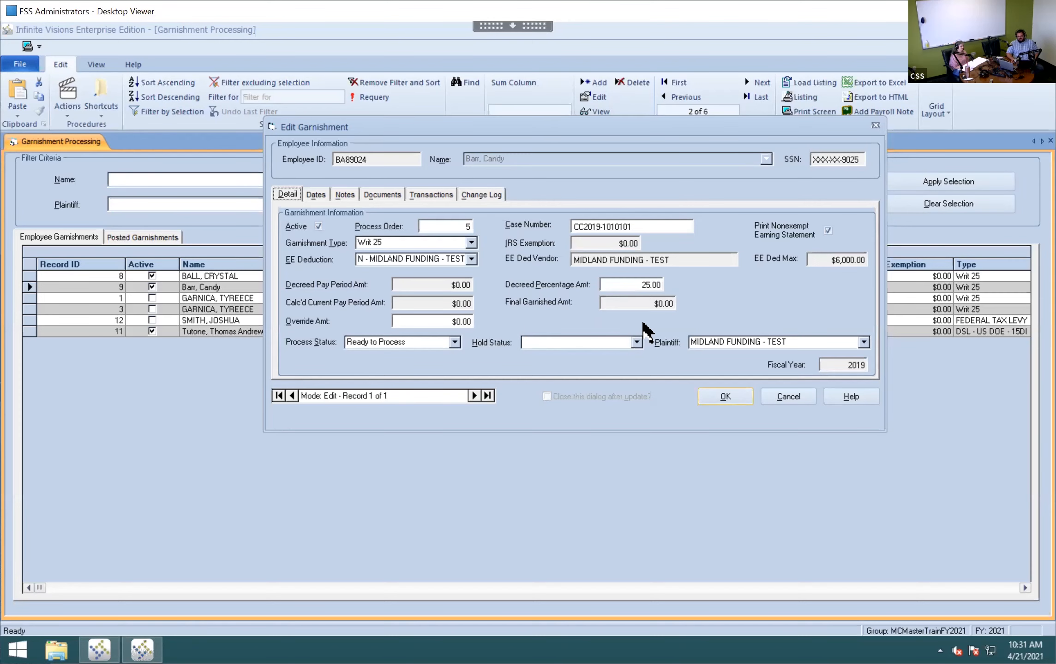
click(724, 397)
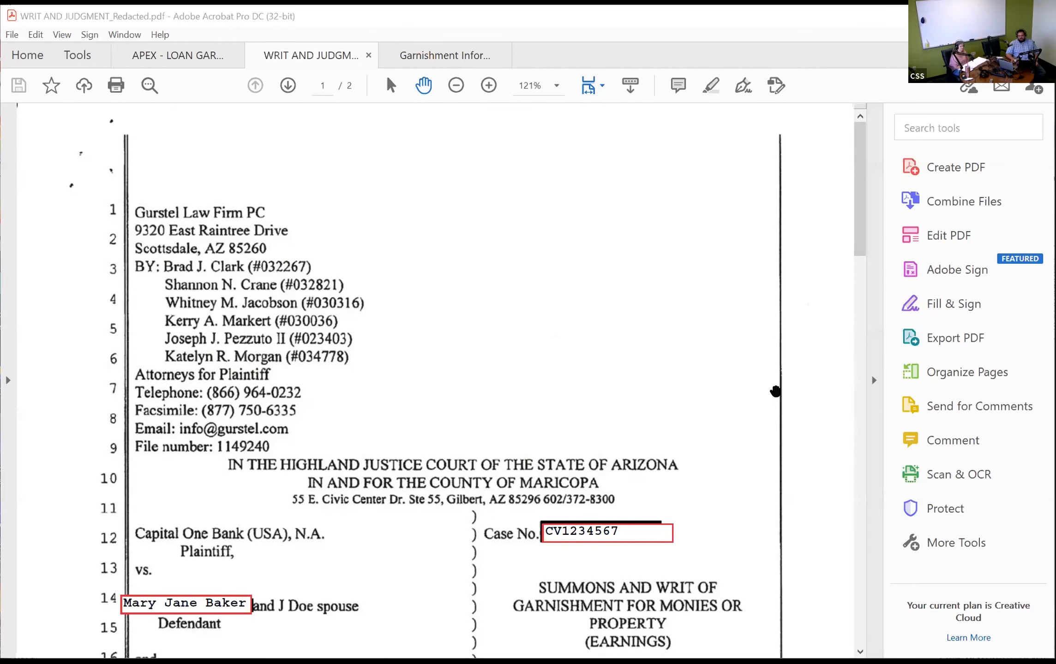
- Bring up APEX - LOAN GARNISHMENTS_Redacted.pdf and read down to the page 3 $3,416.92 demand notice
click(193, 63)
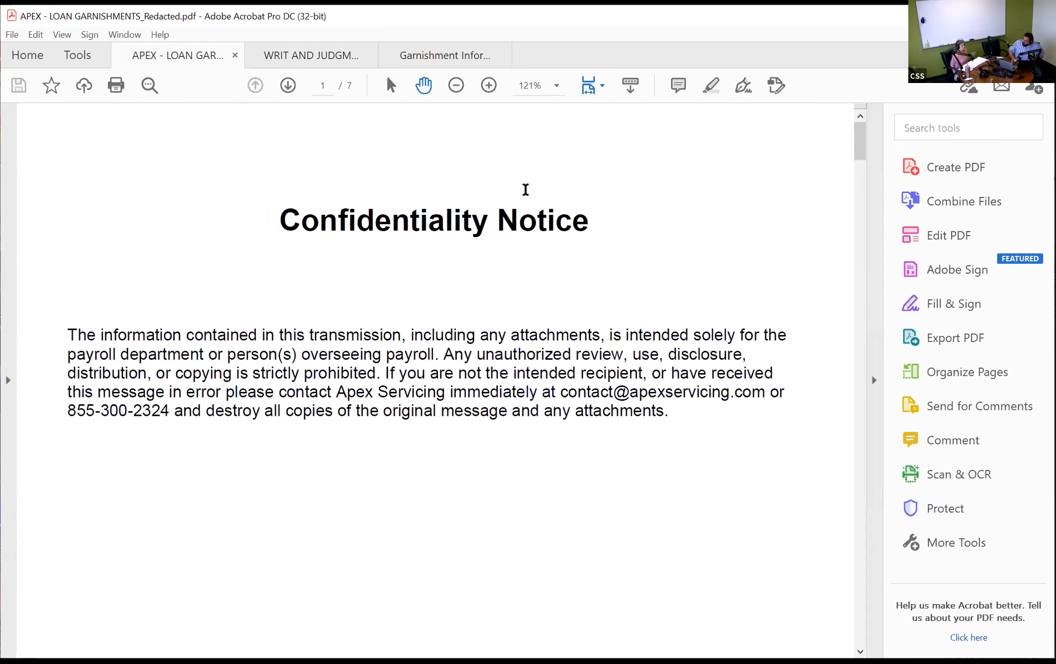
scroll(489, 313, down, 2)
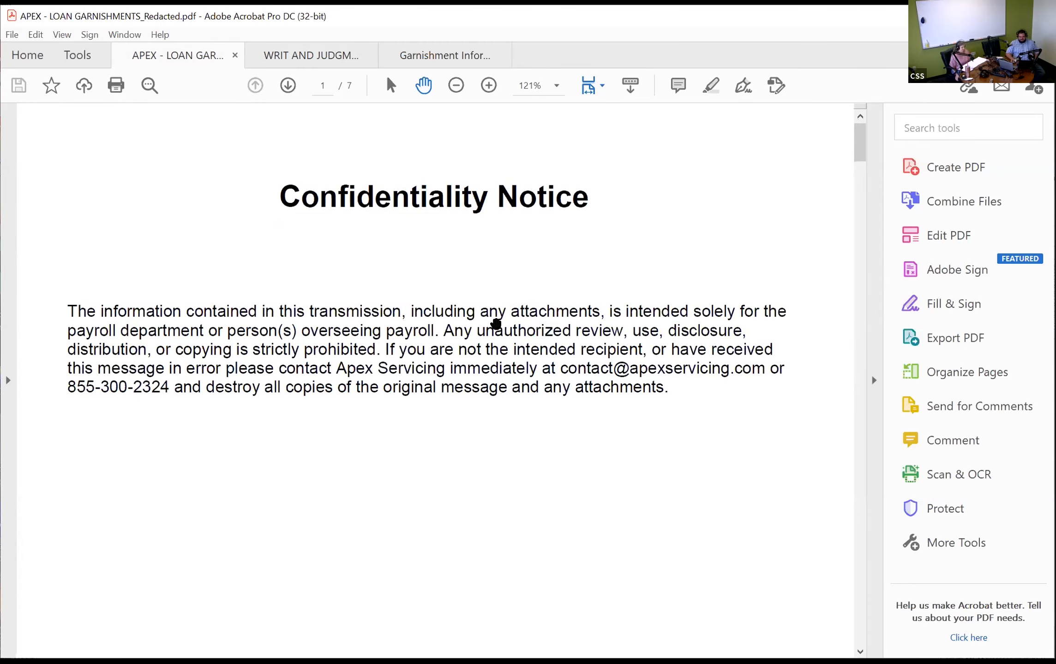
scroll(500, 315, down, 5)
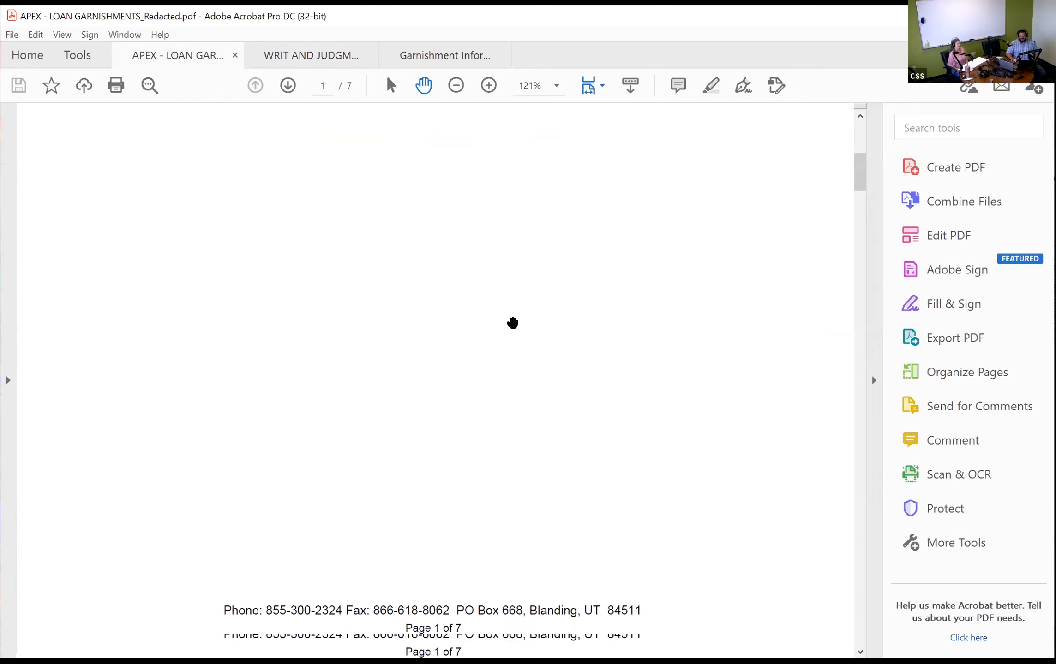
scroll(501, 337, down, 5)
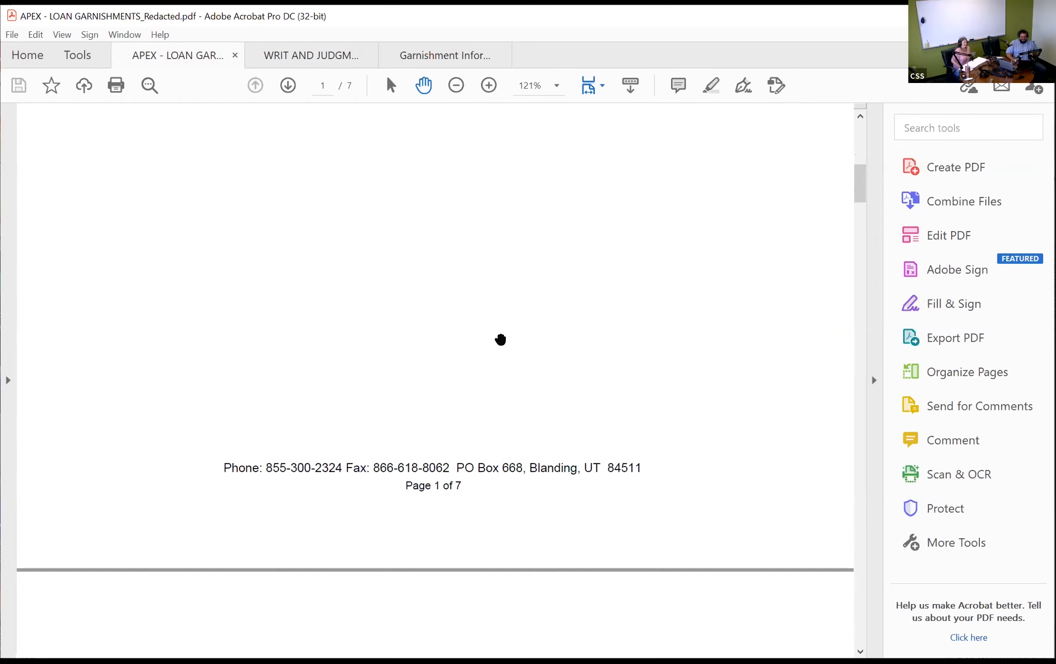
scroll(503, 327, down, 8)
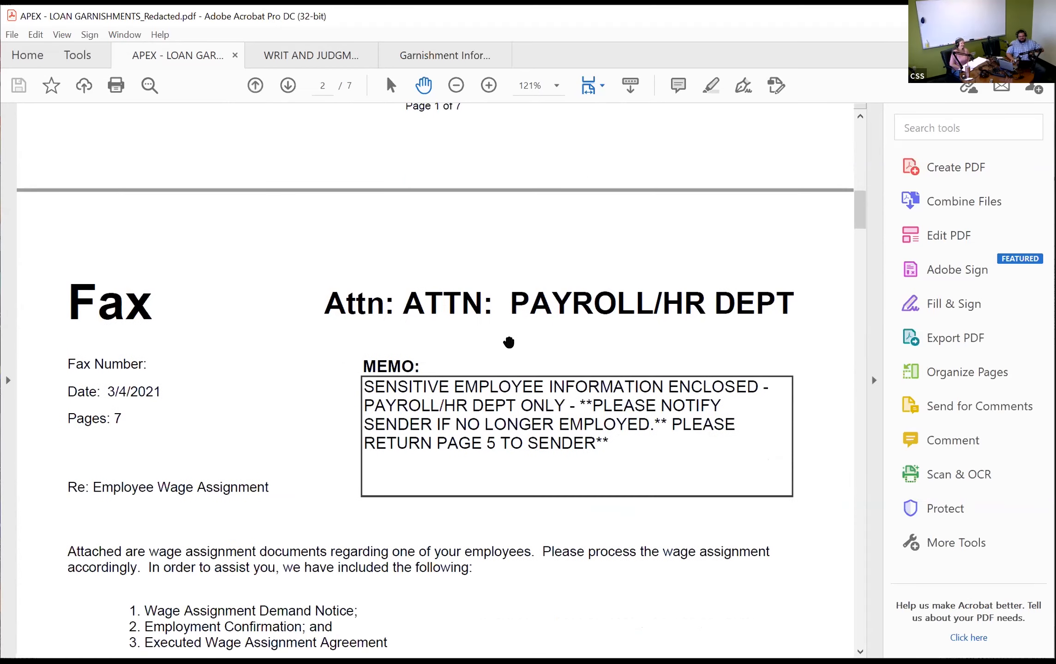
scroll(507, 319, down, 1)
scroll(506, 306, down, 1)
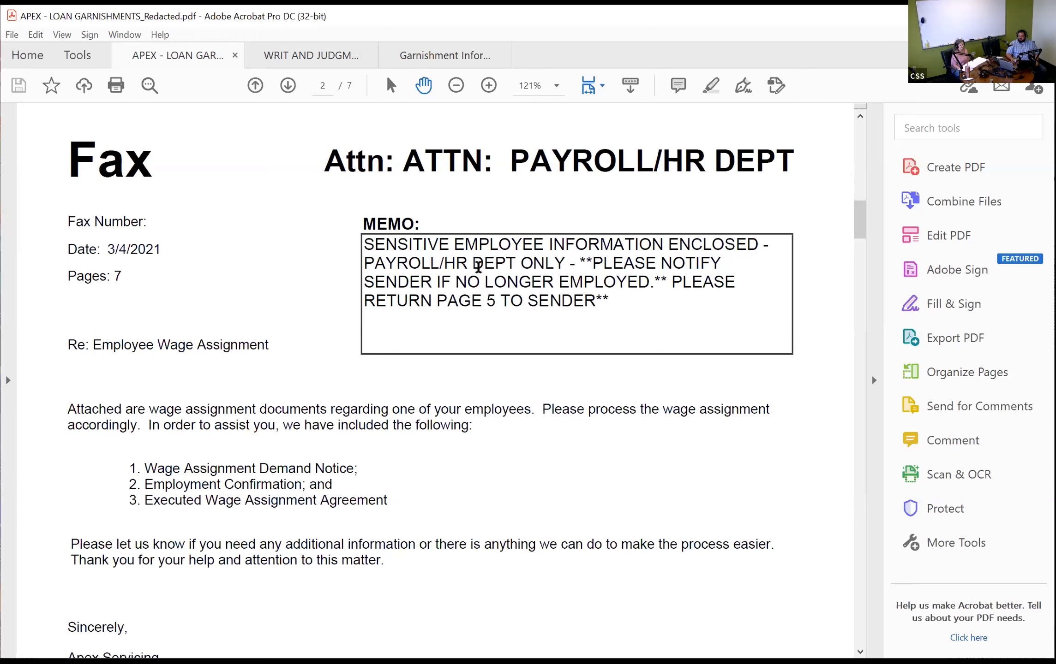
scroll(463, 291, down, 3)
scroll(463, 290, down, 10)
scroll(453, 308, down, 10)
scroll(454, 344, down, 3)
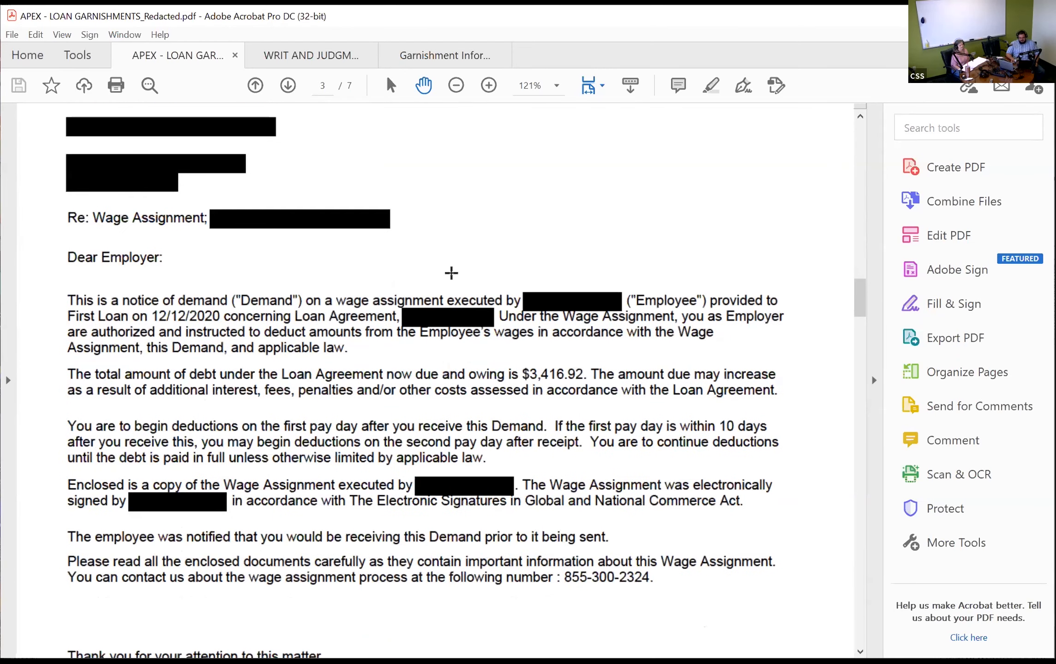
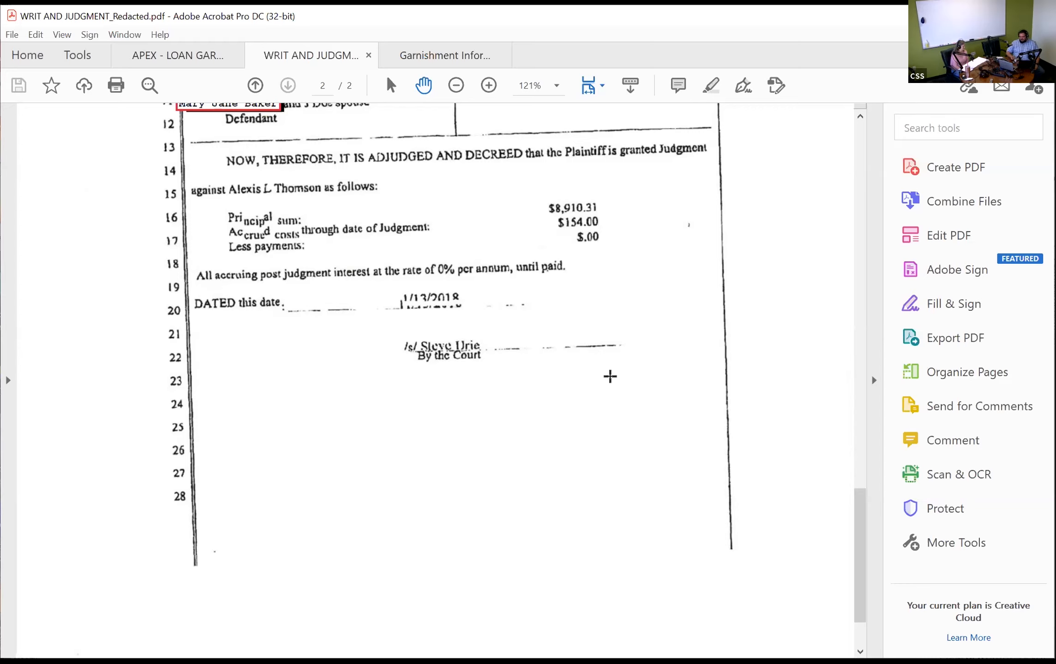
- Review the writ and judgment PDF, then switch to the Garnishment Information Form-1 old form.pdf
scroll(589, 255, down, 2)
scroll(589, 255, up, 5)
scroll(588, 263, up, 4)
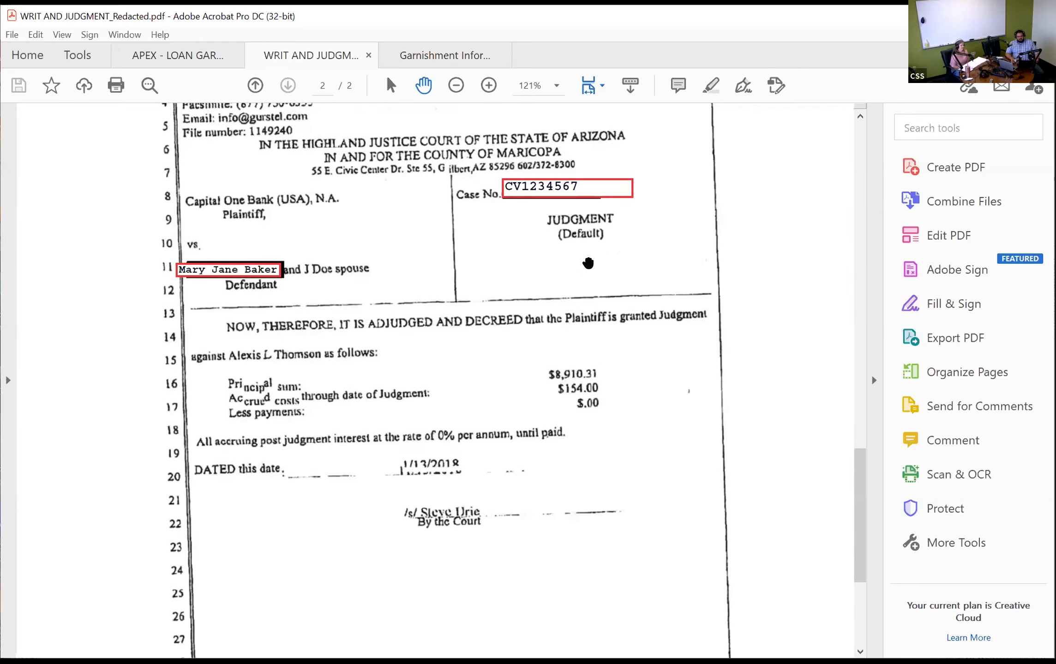
scroll(587, 263, up, 5)
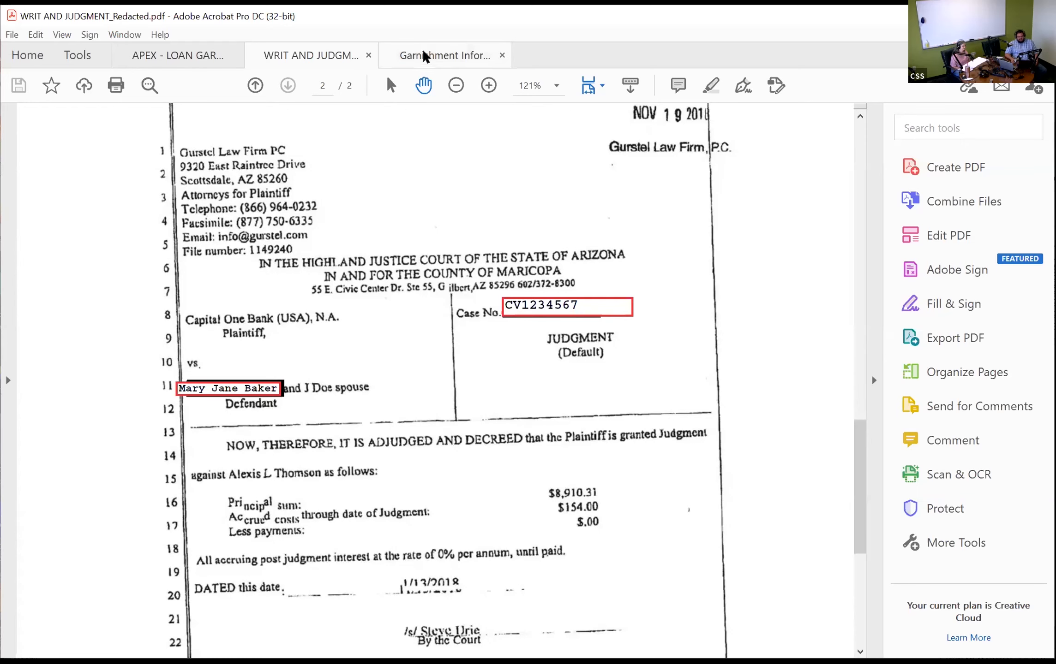
click(434, 53)
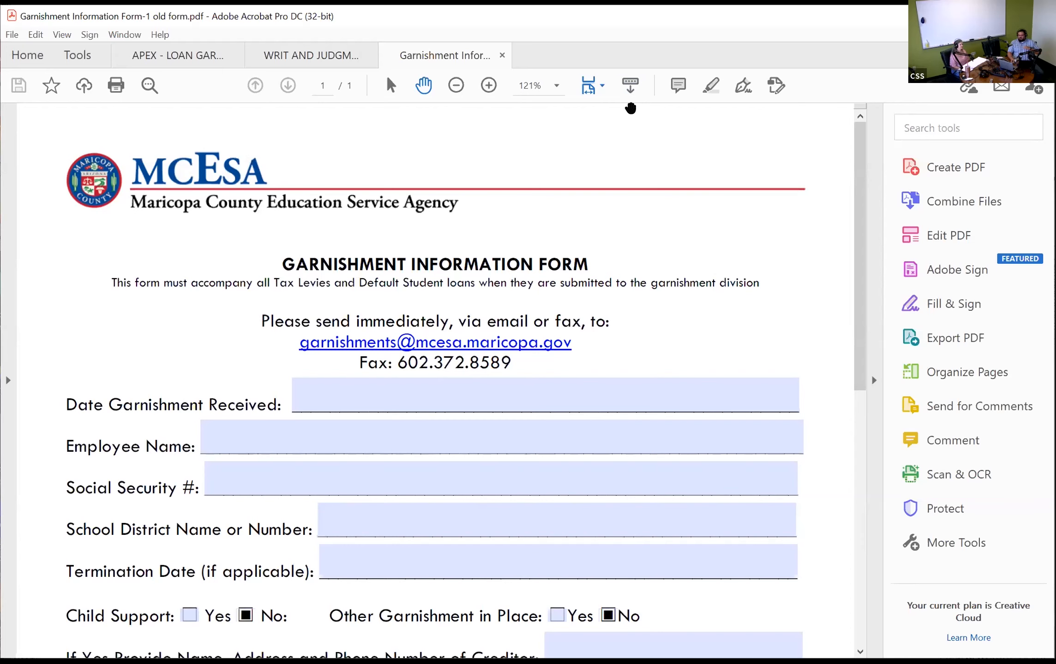
scroll(628, 145, down, 3)
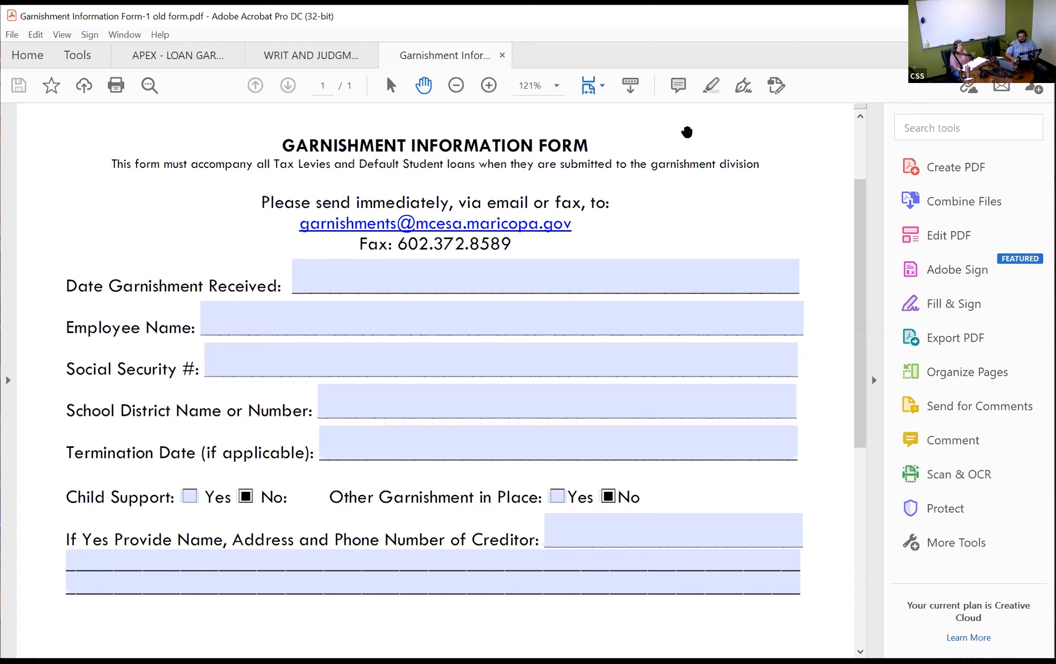
scroll(715, 184, down, 3)
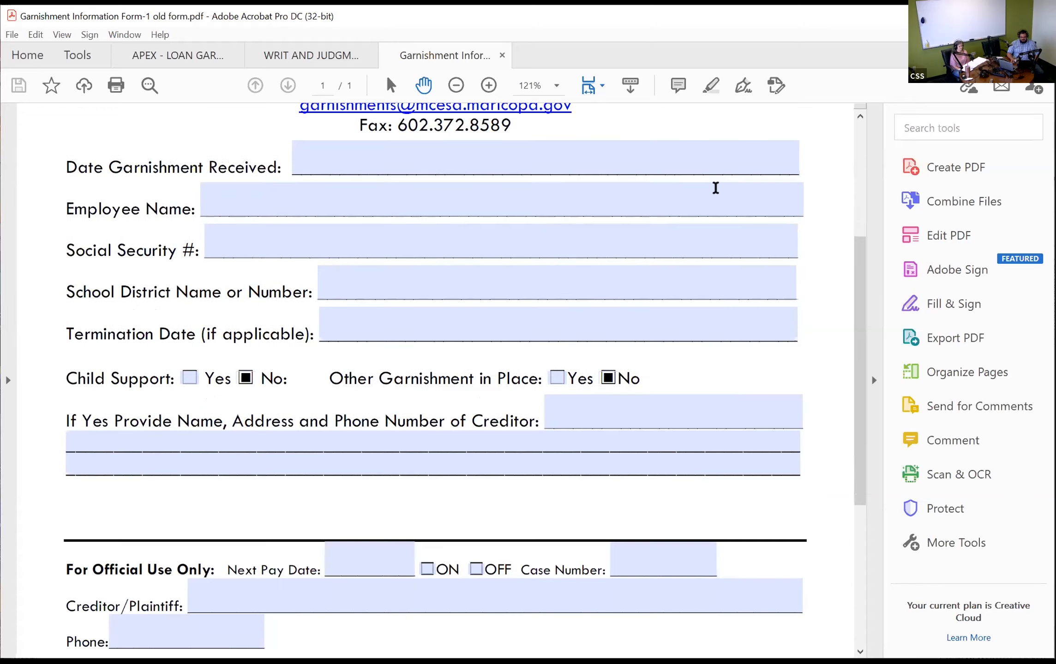
scroll(715, 188, down, 5)
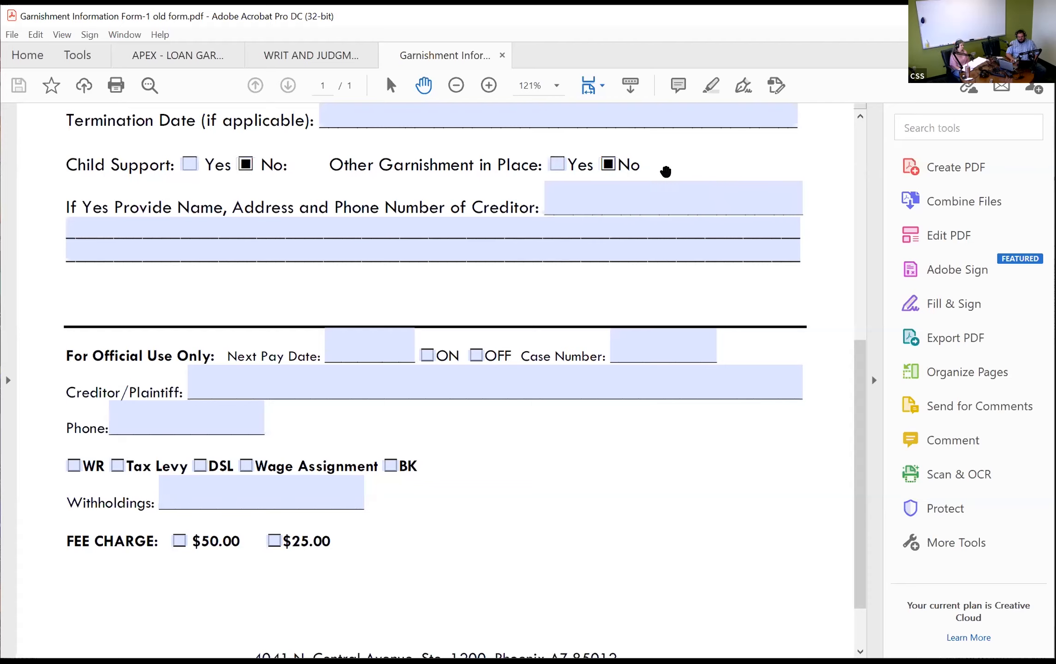
scroll(726, 283, up, 10)
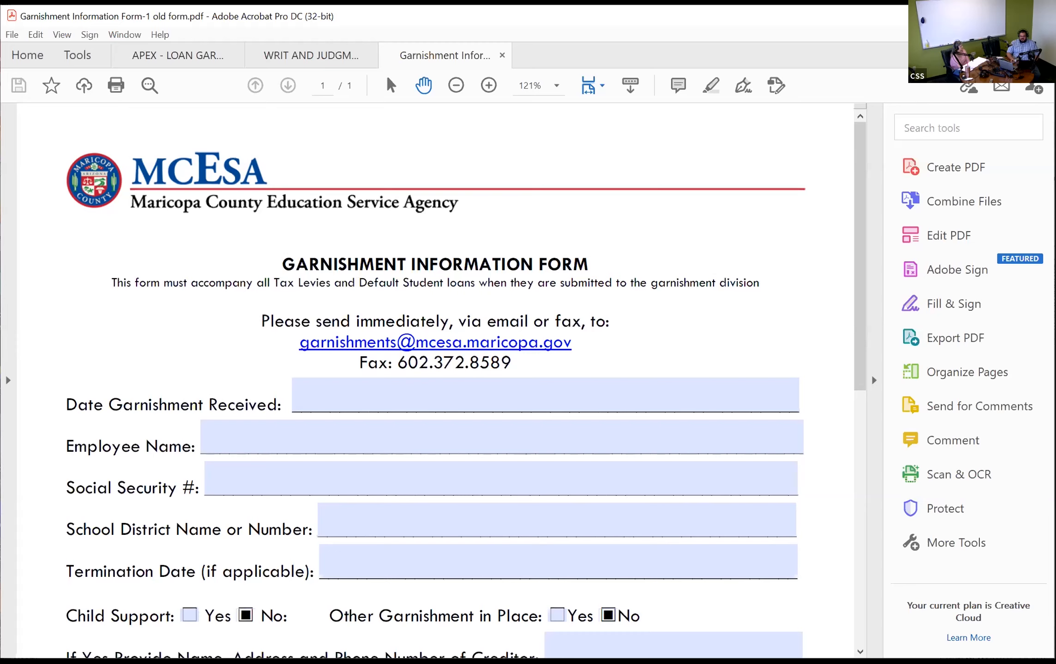
- Close the Acrobat garnishment PDFs to return to Garnishment Processing
click(1040, 16)
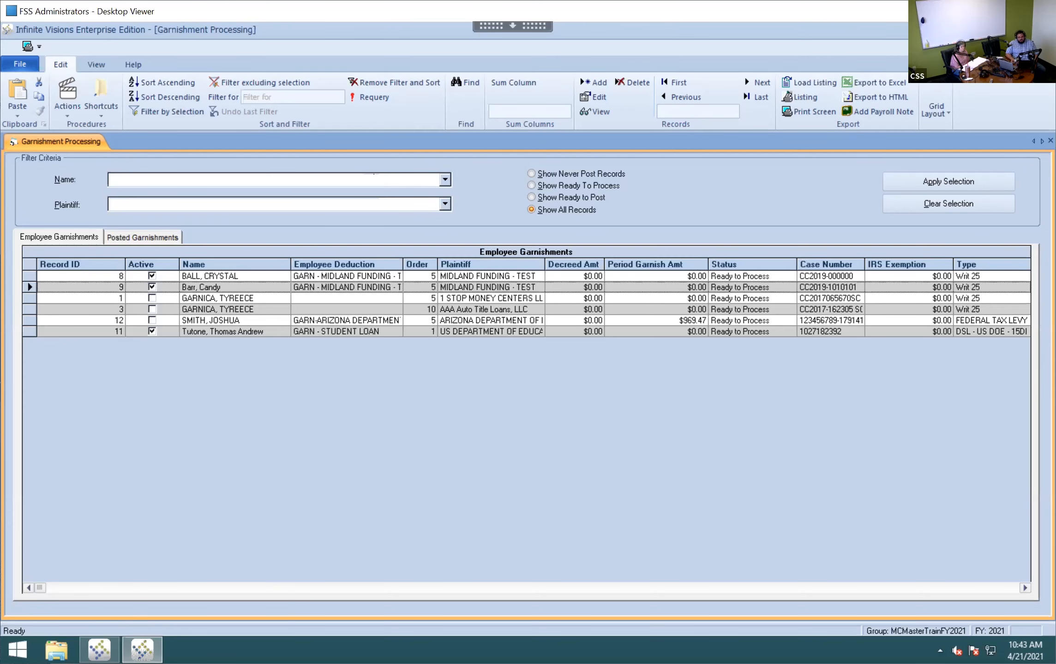
- Close Garnishment Processing and open Purchasing & Payables > Vendors > Vendor Maintenance
click(1044, 28)
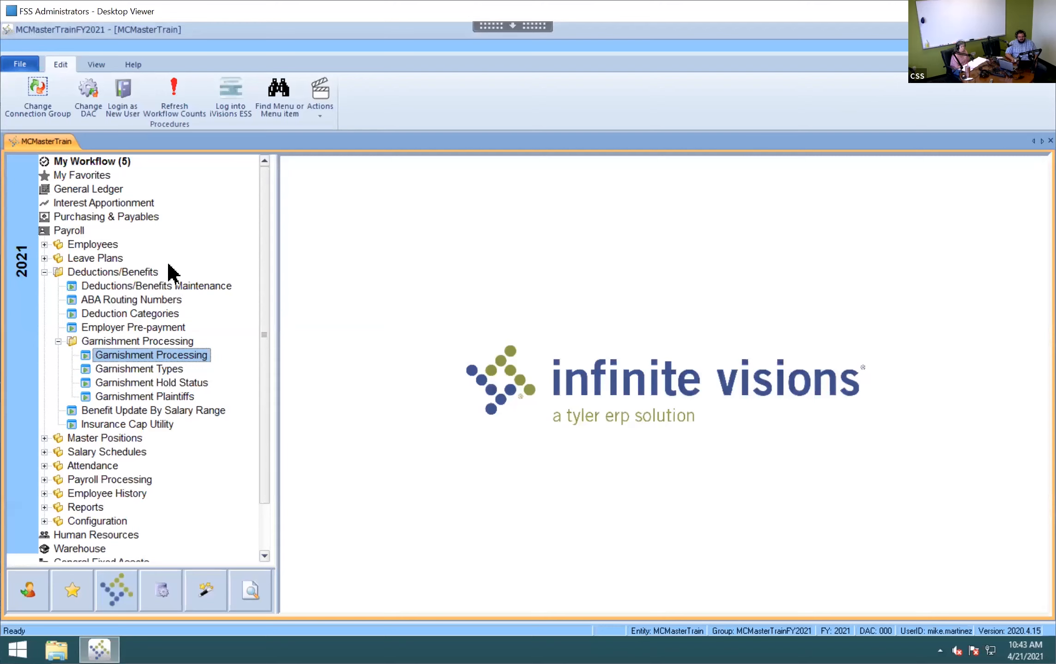
click(58, 342)
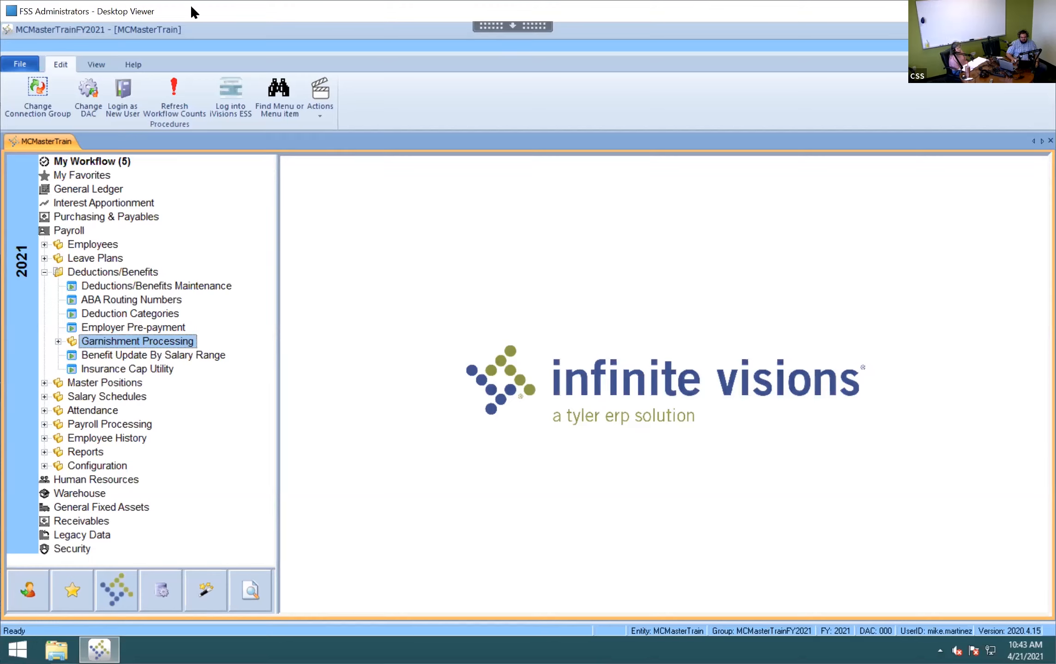
click(96, 215)
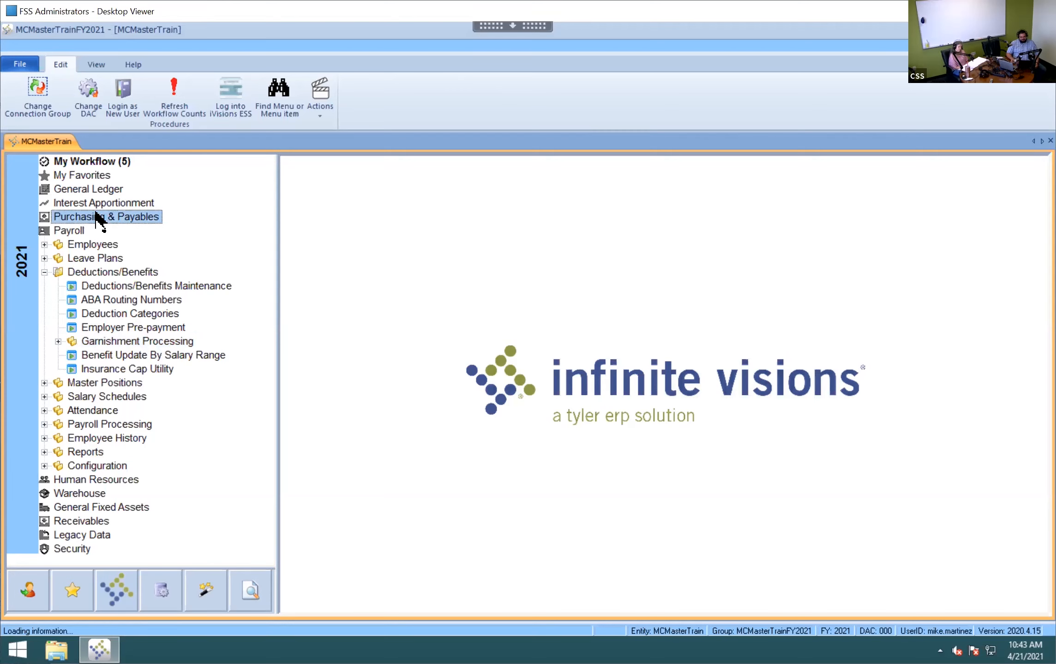
click(44, 272)
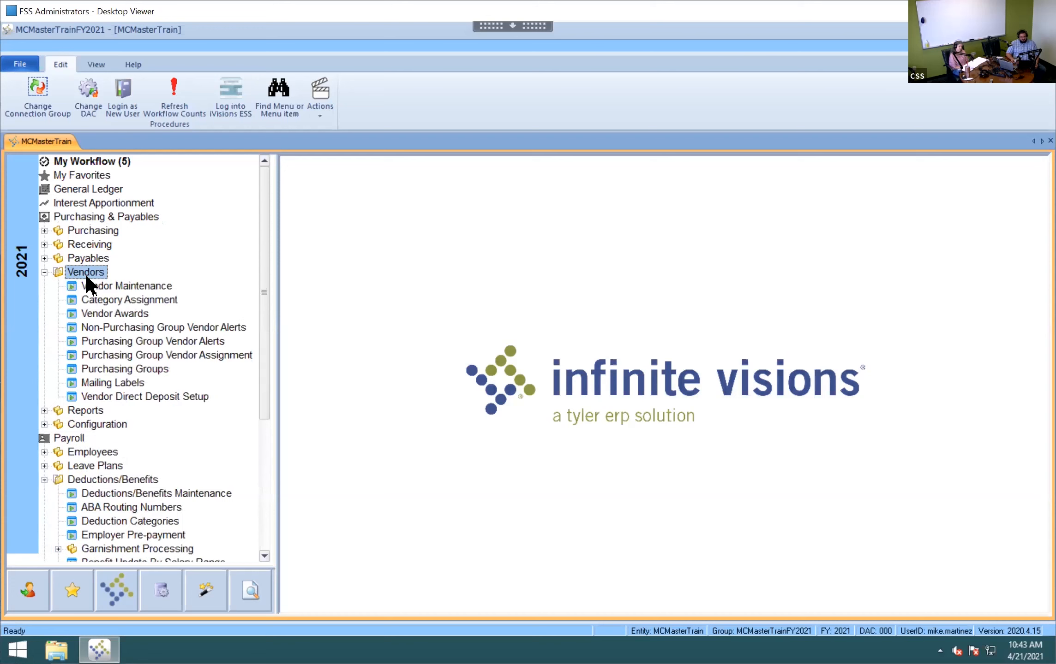
click(105, 287)
double_click(112, 287)
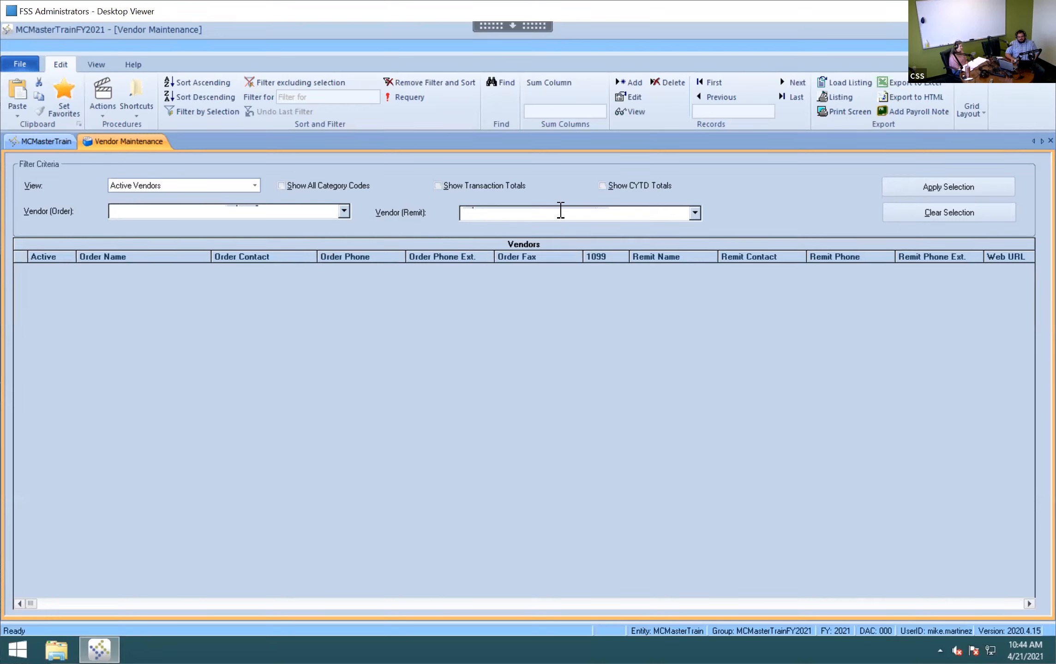
- Add a new vendor named 'US Collection'
click(628, 82)
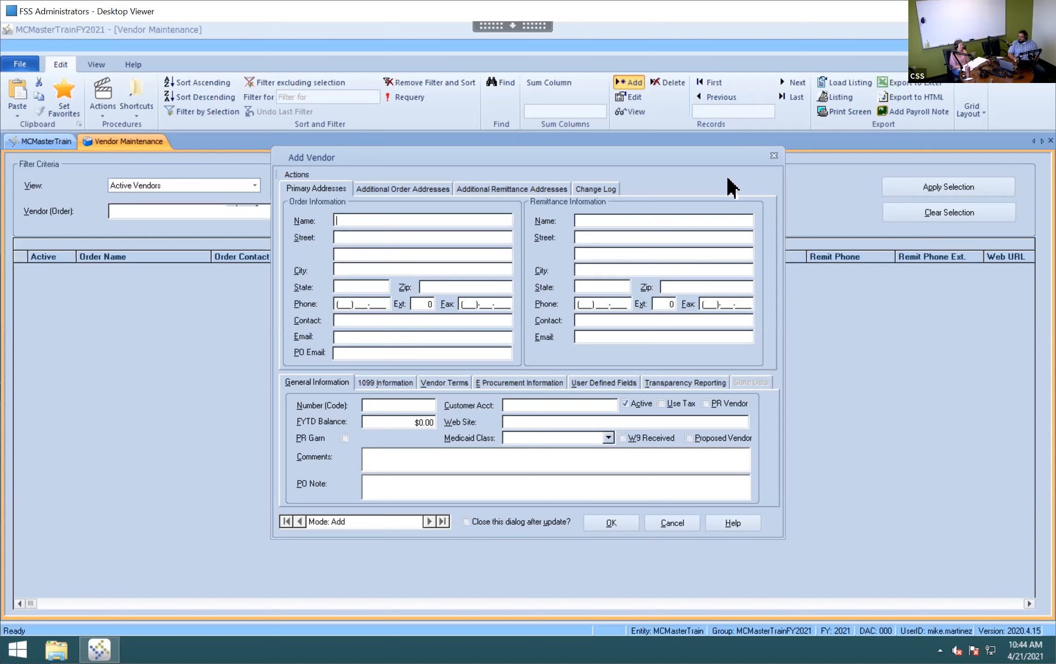
text(US Coll)
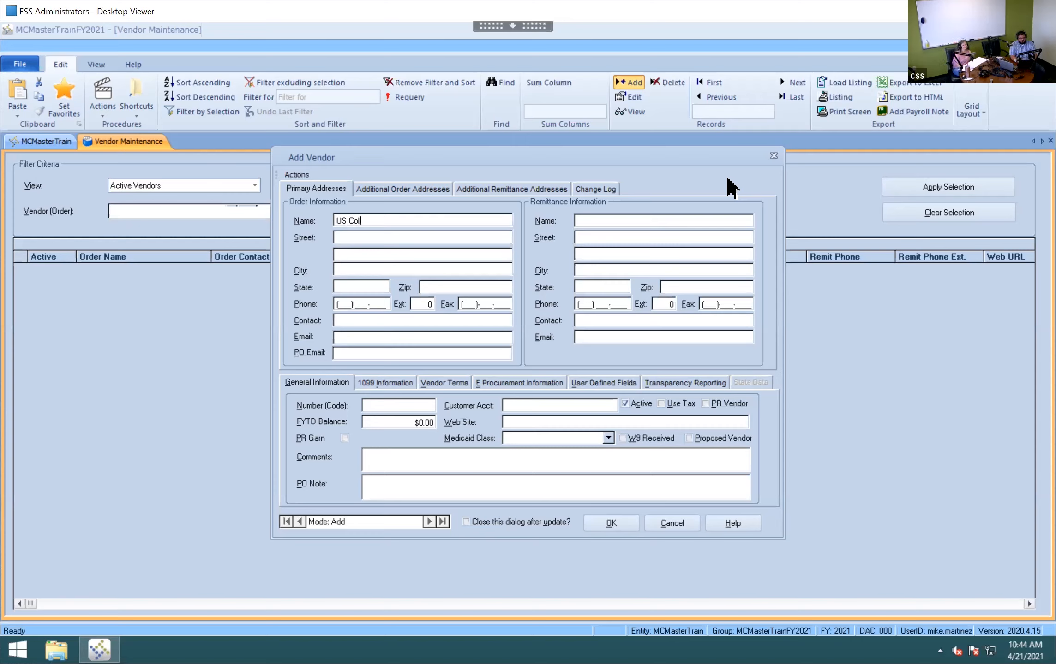
text(ection)
key(Tab)
key(Tab)
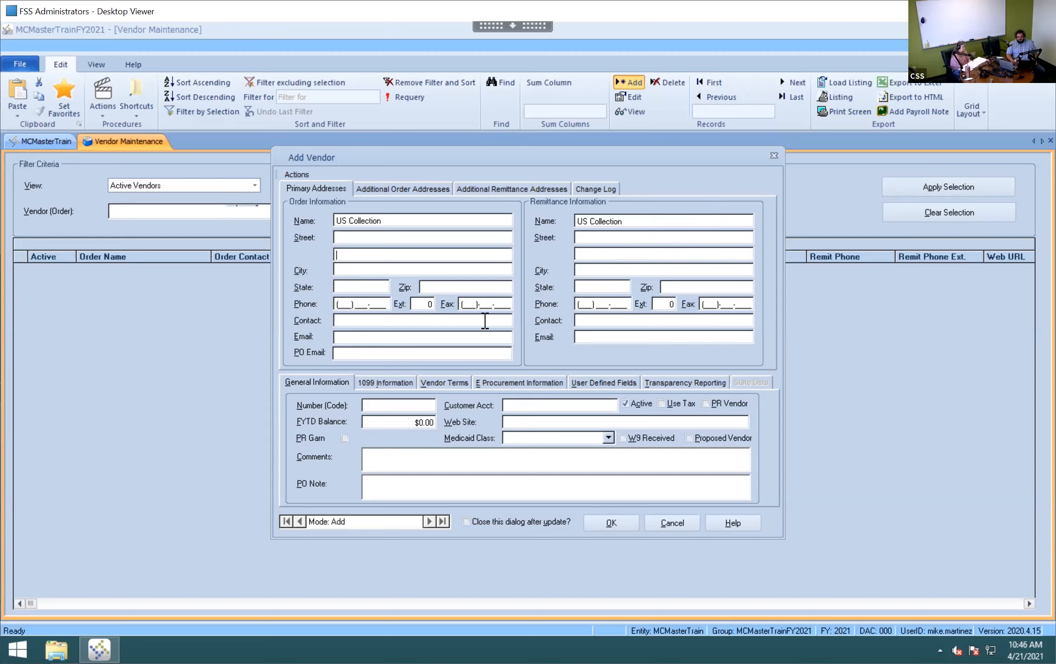
- Fill the street, city and state with '.' placeholders and zip 85012
click(356, 238)
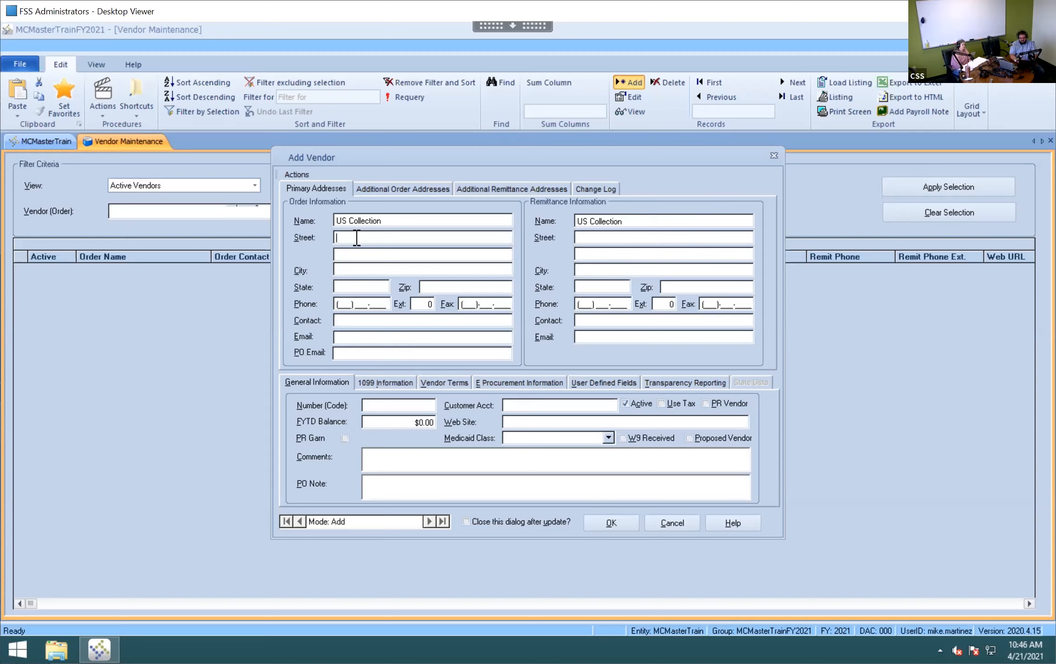
text(.)
key(Tab)
text(..)
key(Tab)
text(.)
key(Tab)
text(85012)
key(Tab)
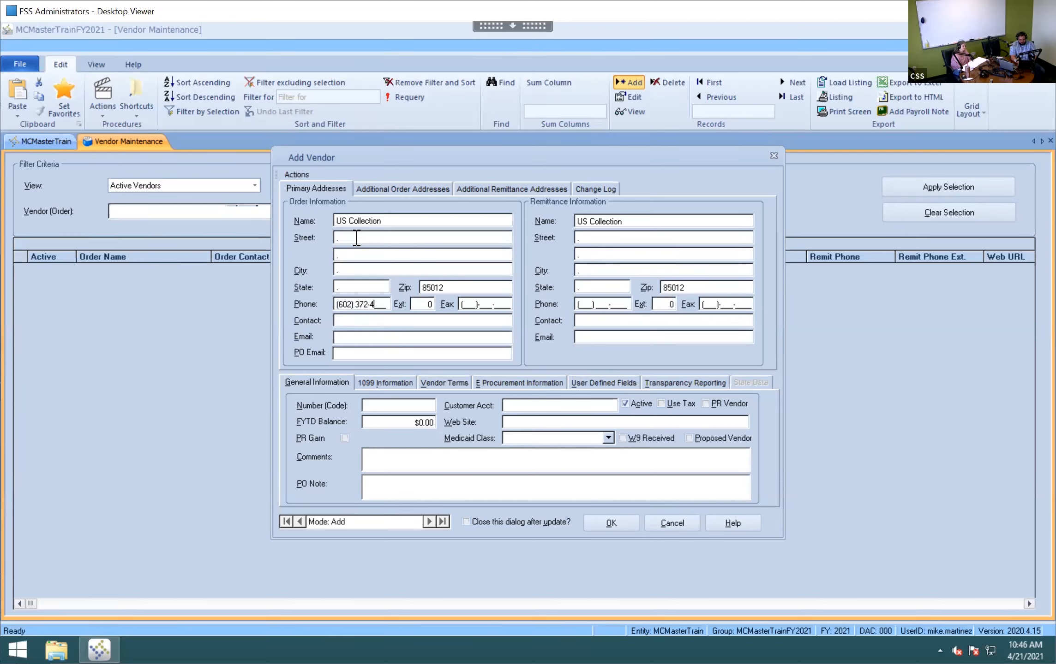
- Enter the office phone and garnishments e-mail, and tick PR Vendor and PR Garn
key(Tab)
key(Tab)
key(Tab)
key(Tab)
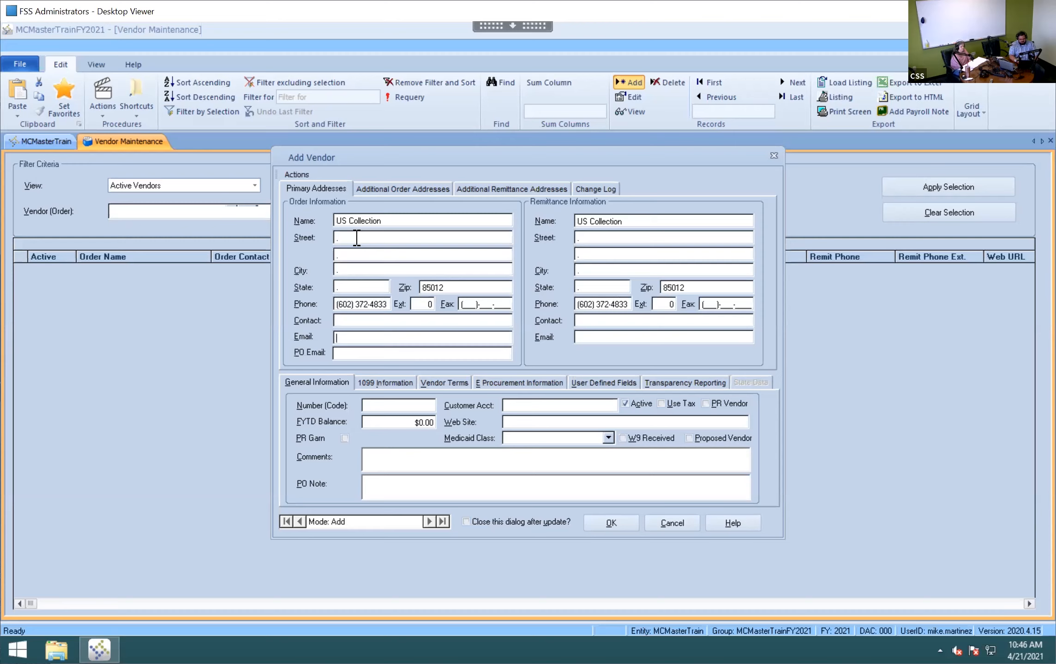
key(Tab)
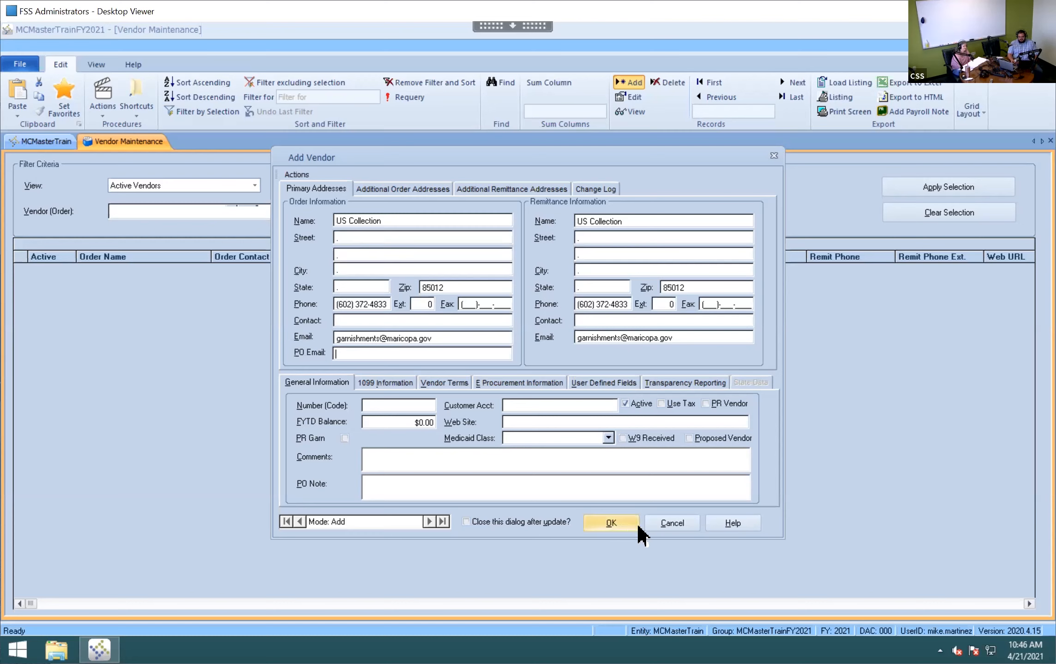
click(705, 402)
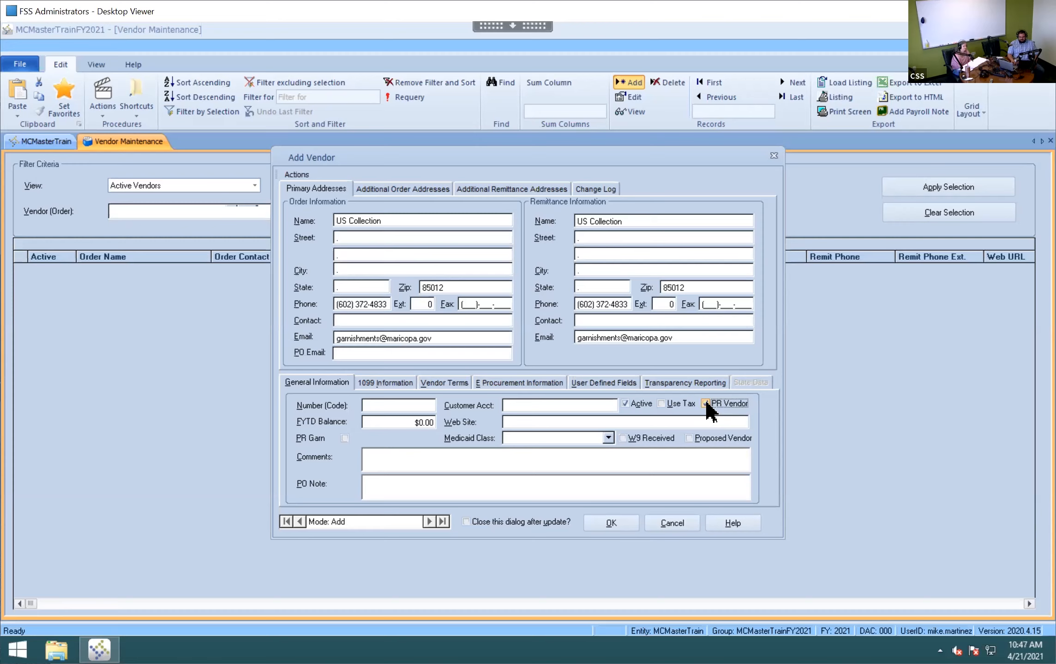
click(345, 439)
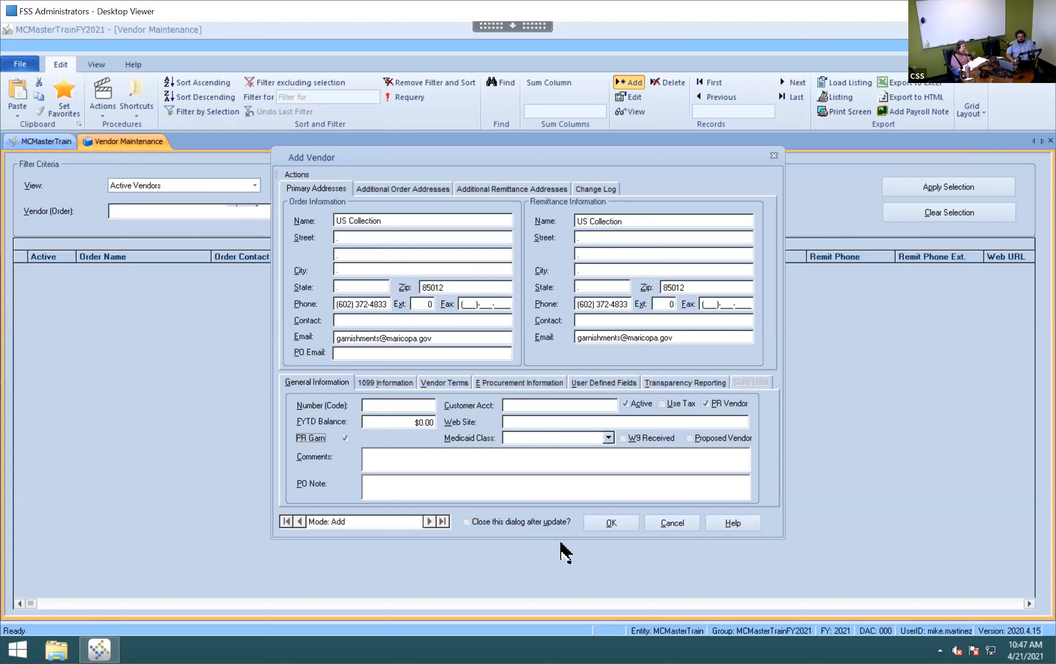
- Tick PR Garn and save the US Collection vendor with OK
click(491, 518)
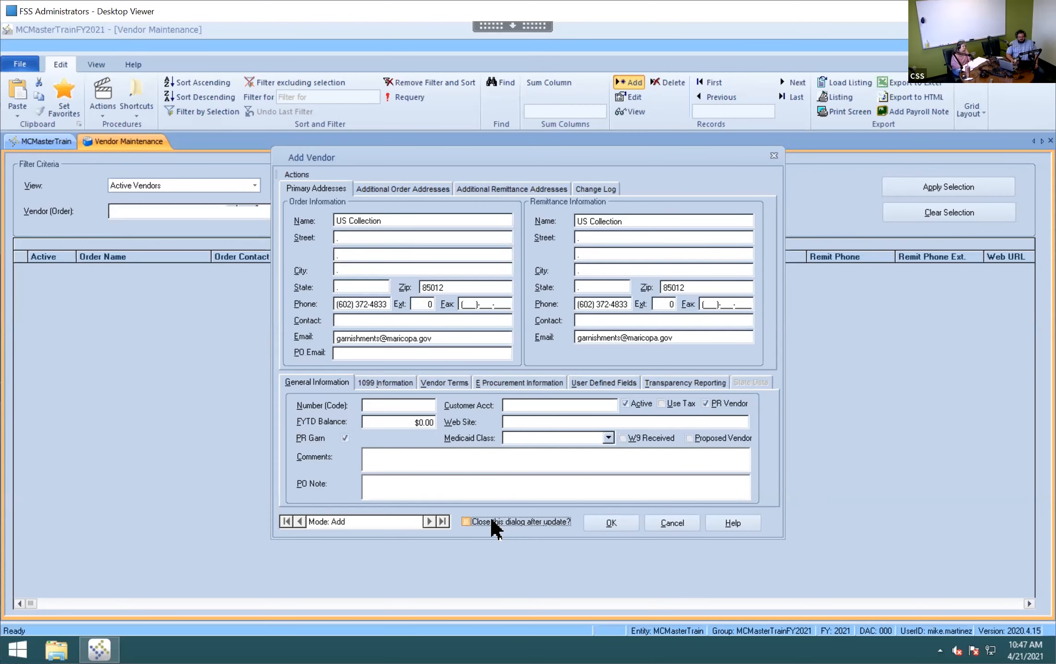
click(603, 514)
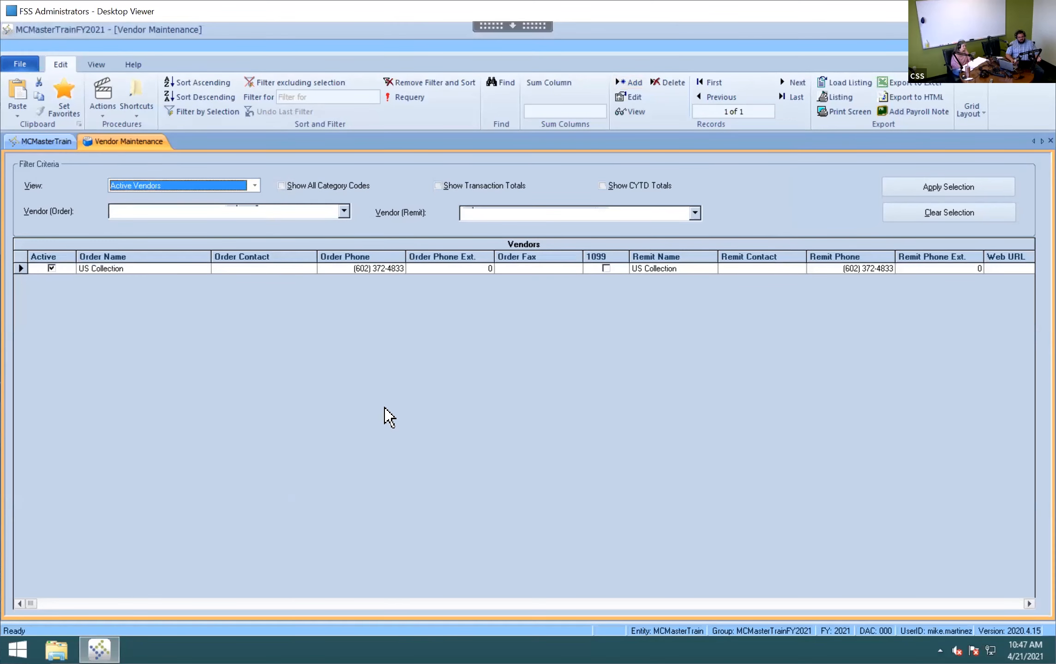
- Close Vendor Maintenance and open Payroll > Deductions/Benefits > Deductions/Benefits Maintenance
right_click(151, 143)
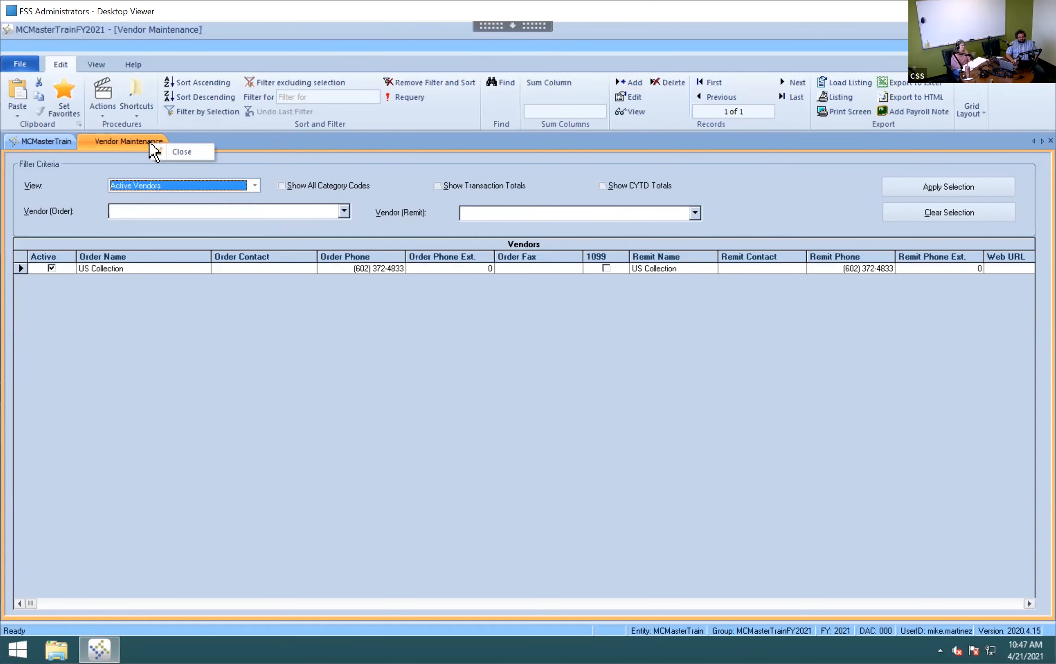
click(187, 157)
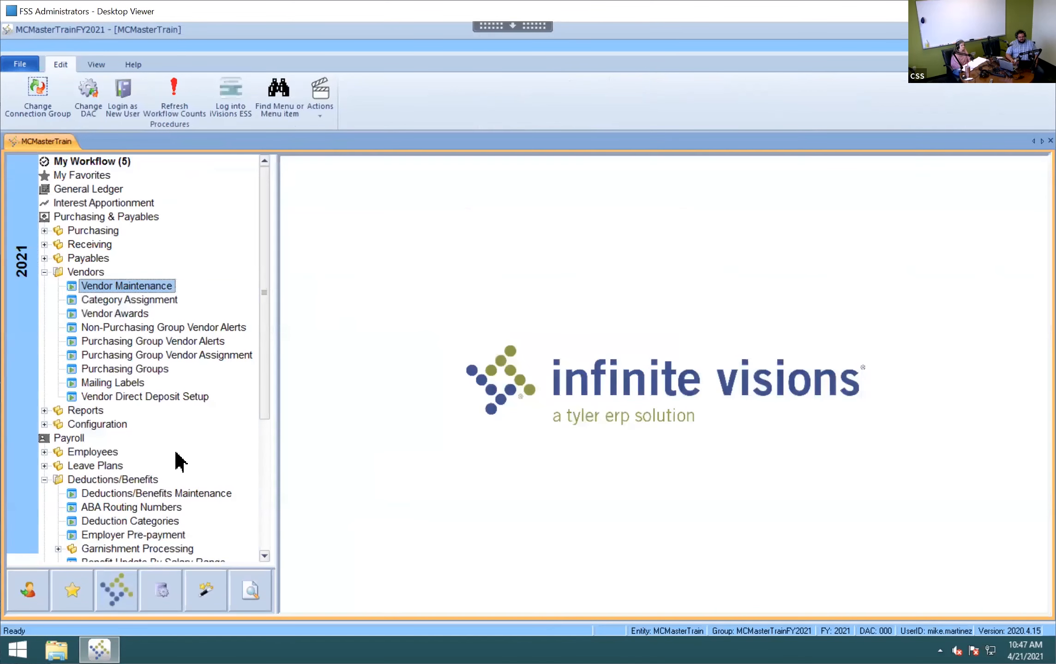
click(44, 272)
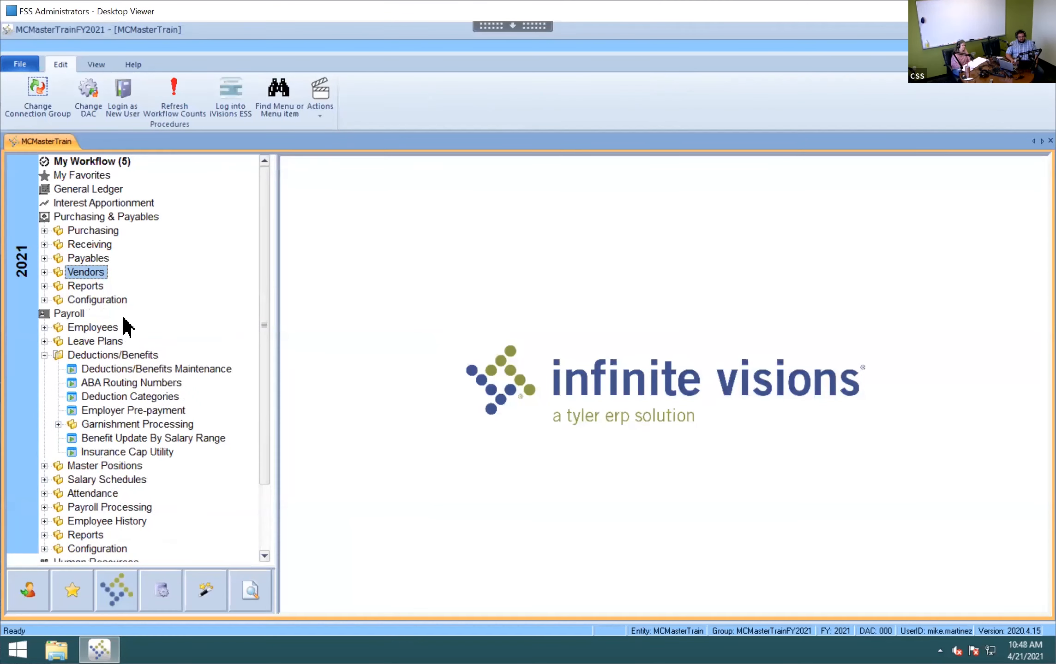
click(159, 372)
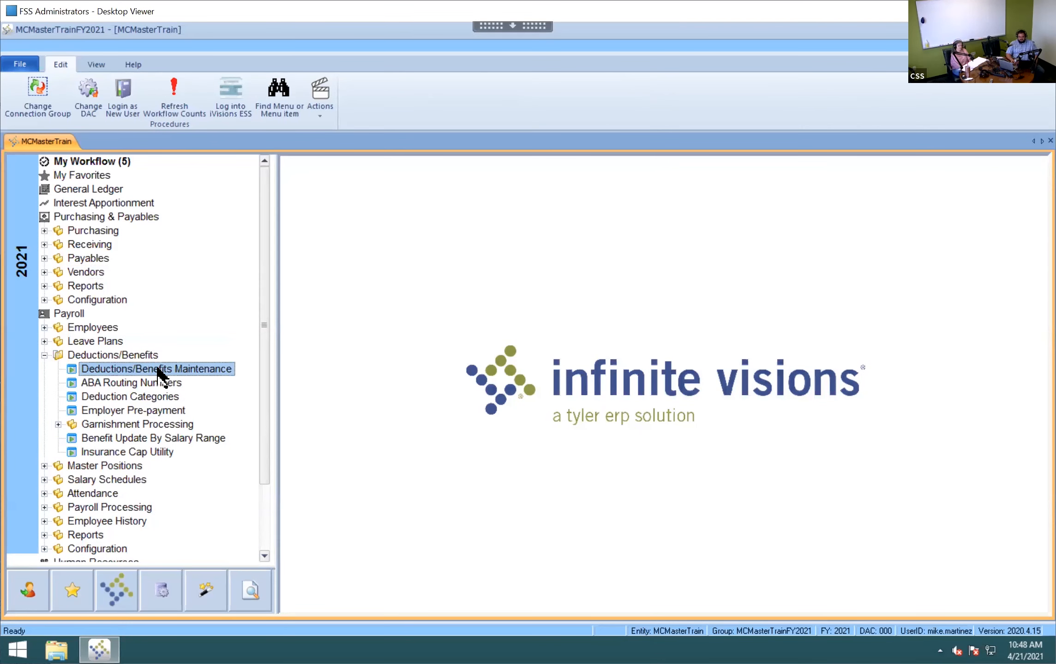
double_click(158, 372)
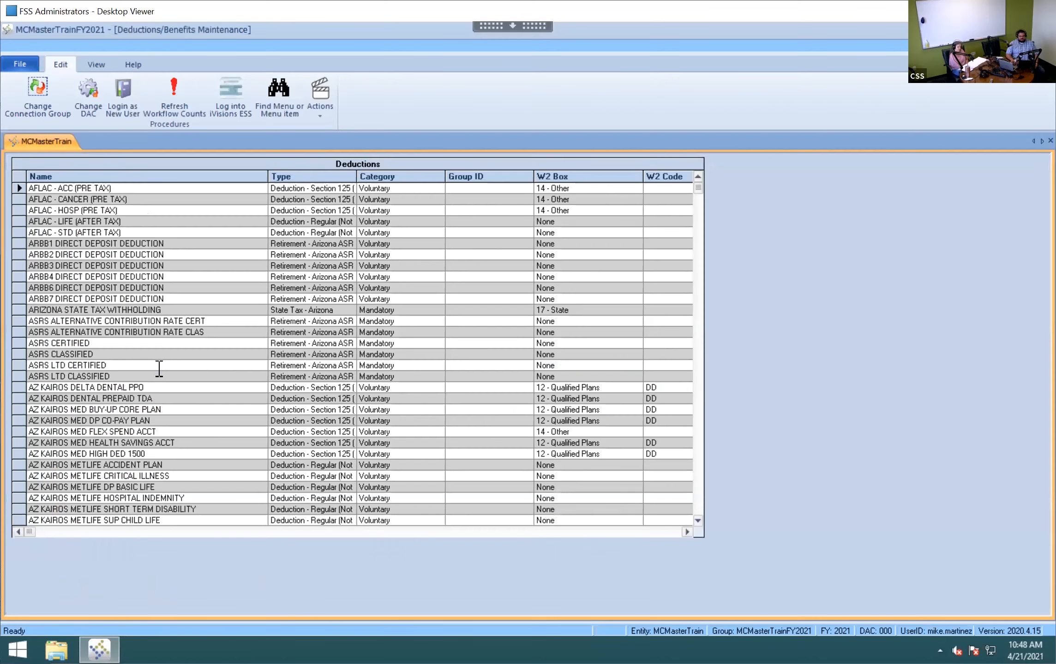
- Select the GARN - MIDLAND FUNDING - BURSEY 2 deduction and show its Actions choices
scroll(197, 386, down, 8)
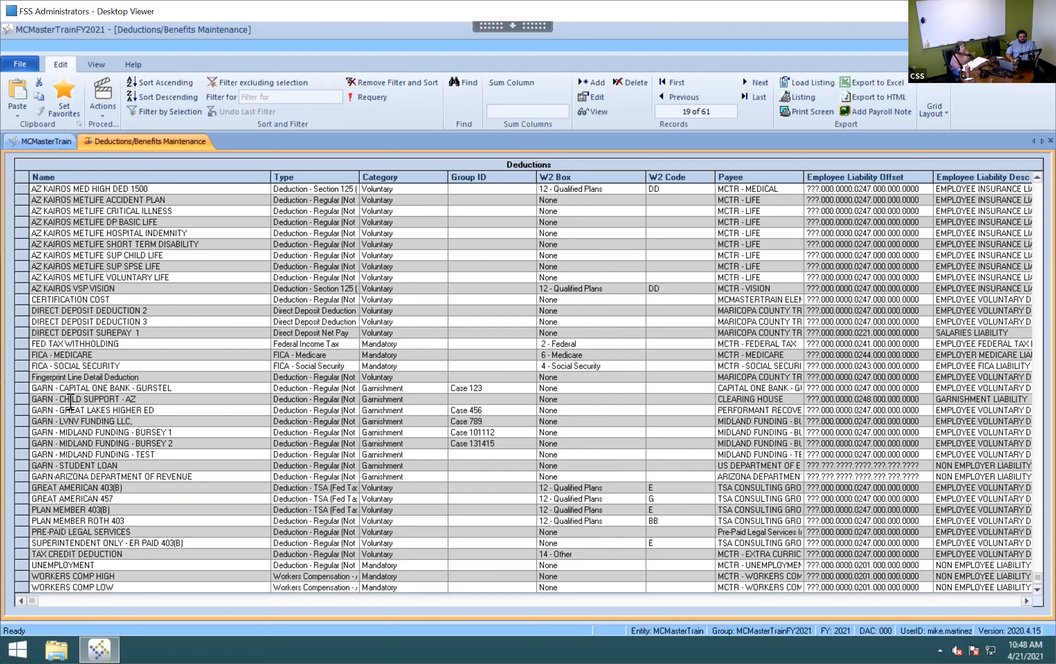
click(73, 397)
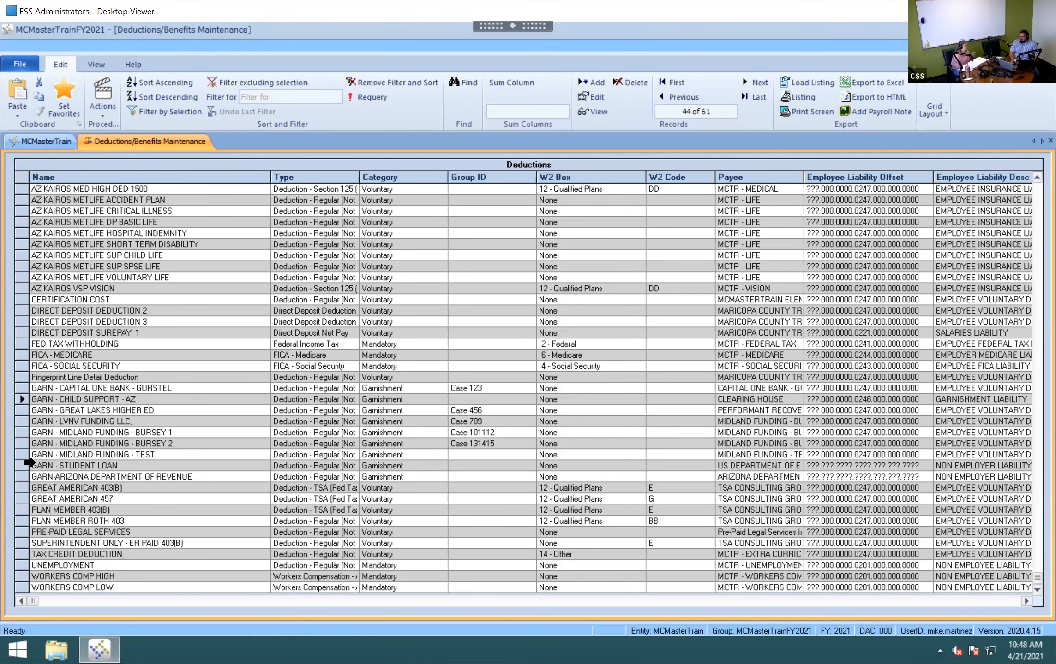
click(21, 443)
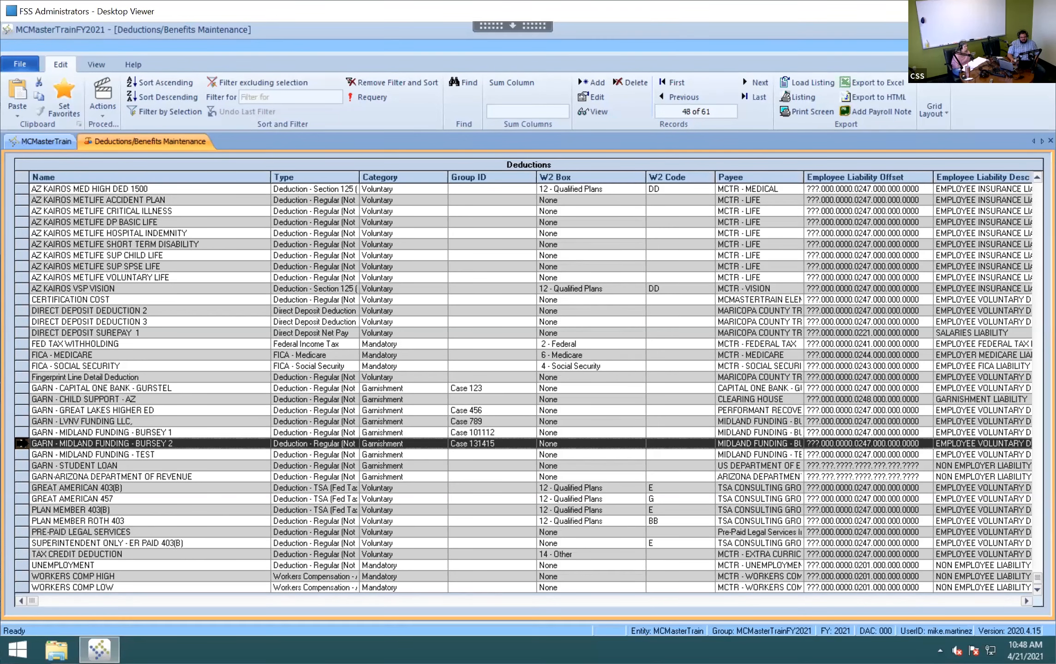
click(110, 105)
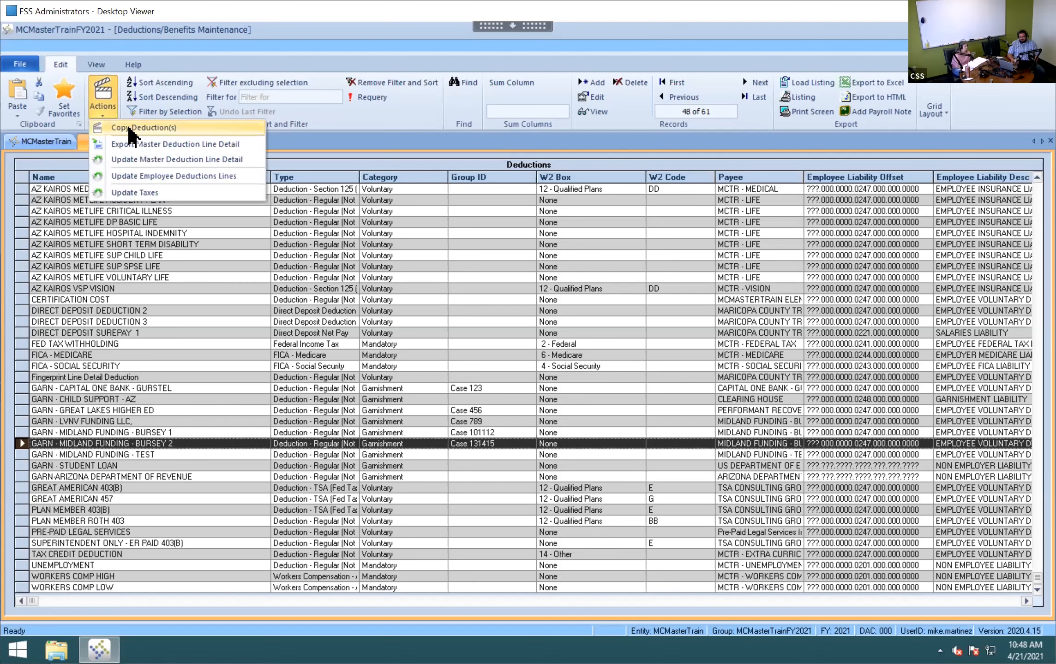
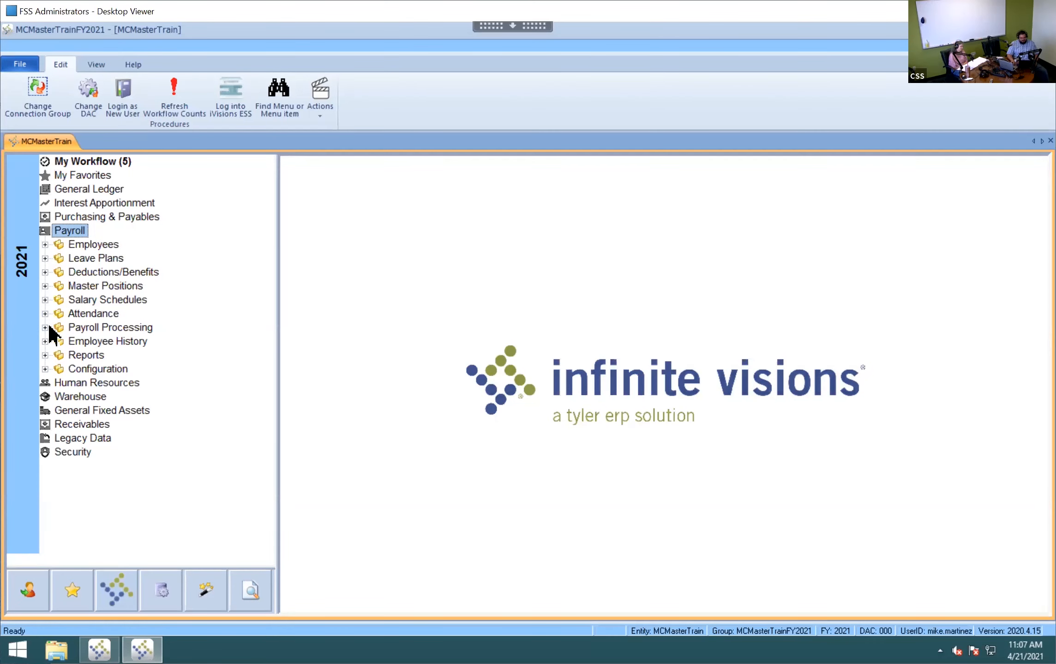
- Open Invoice Processing from Payroll > Payroll Processing to show the PR Invoice Processing screen
click(49, 329)
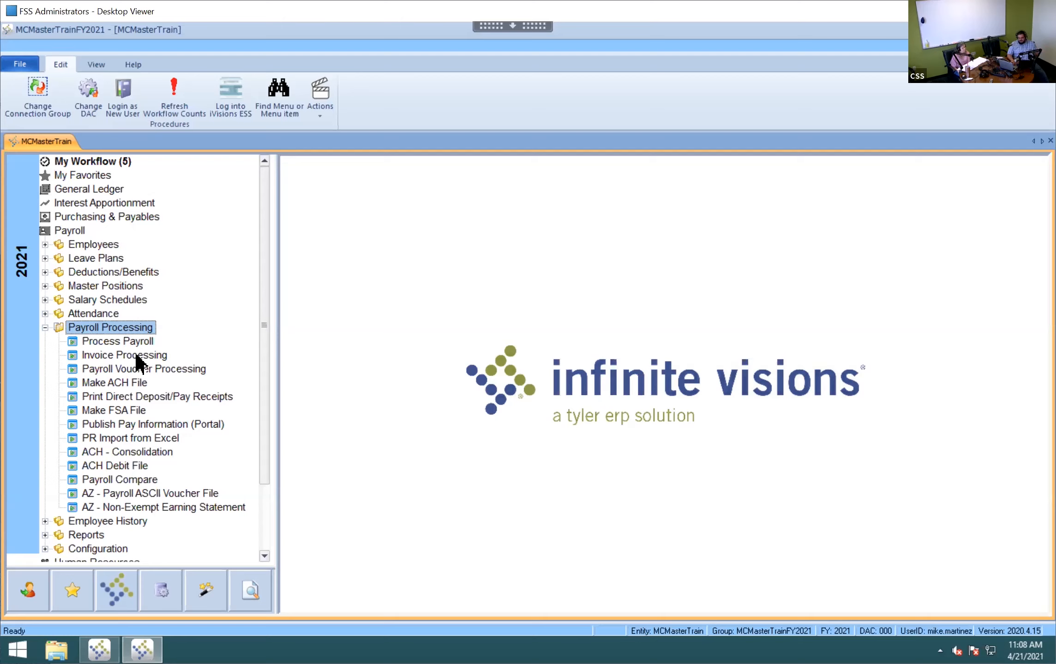
click(137, 356)
double_click(153, 355)
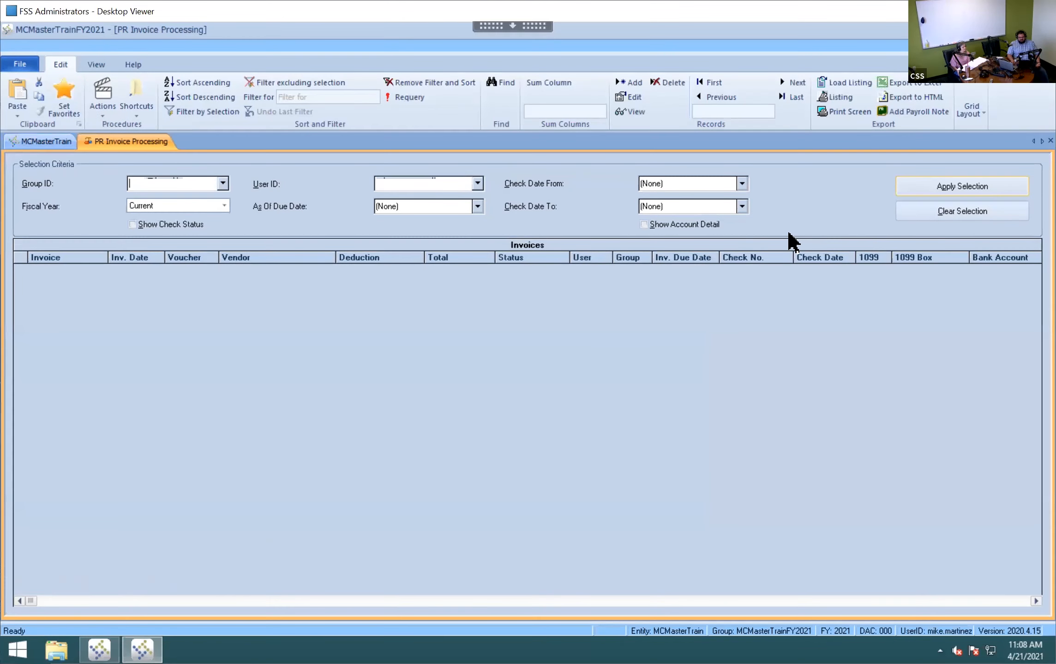
- Load the invoices and filter them to Ready to Pay CAPITAL ONE BANK - GURSTEL invoices
click(909, 190)
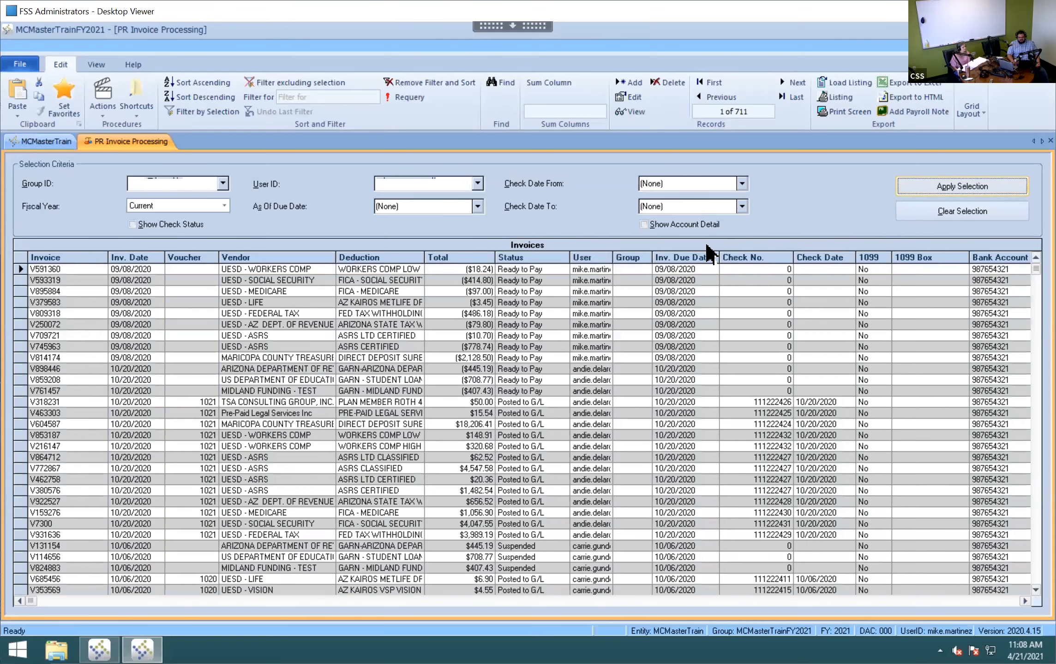
click(544, 299)
right_click(545, 300)
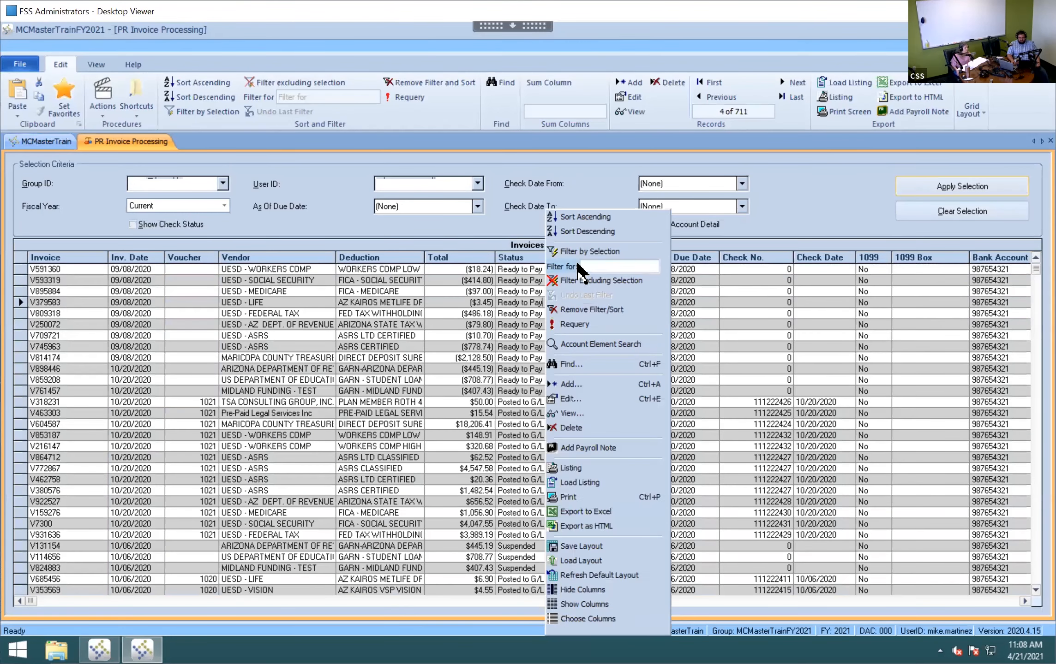
click(585, 251)
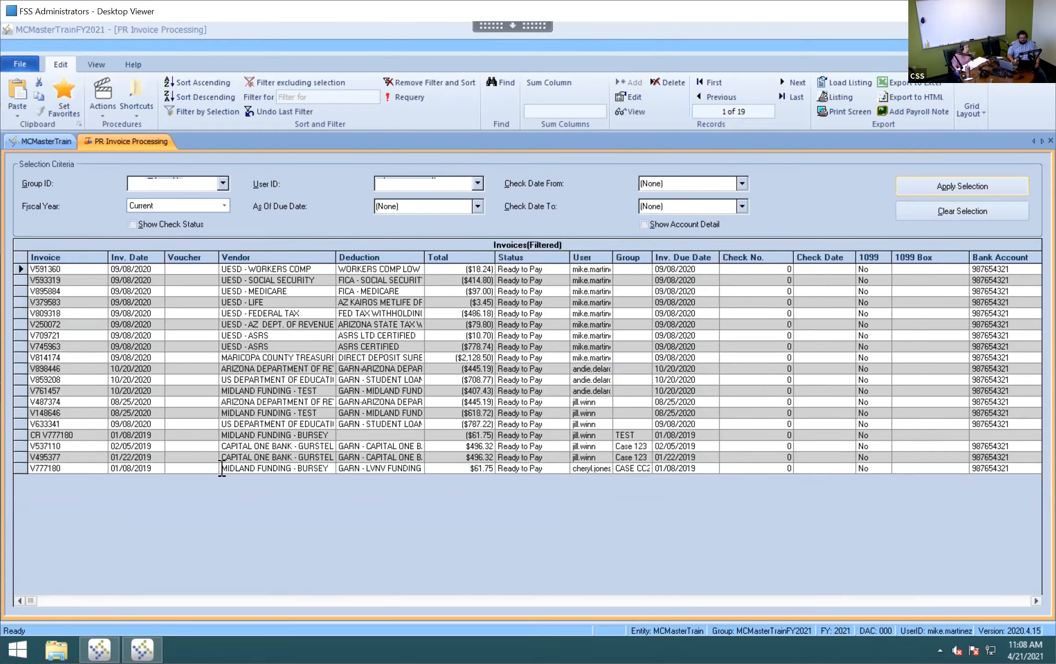
right_click(273, 446)
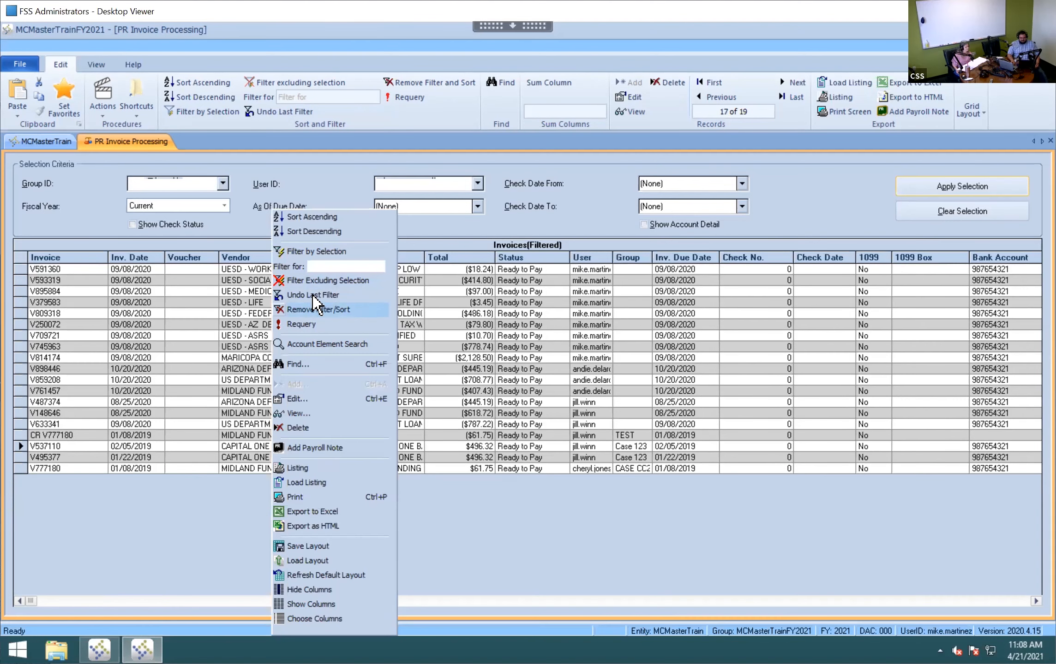
click(307, 251)
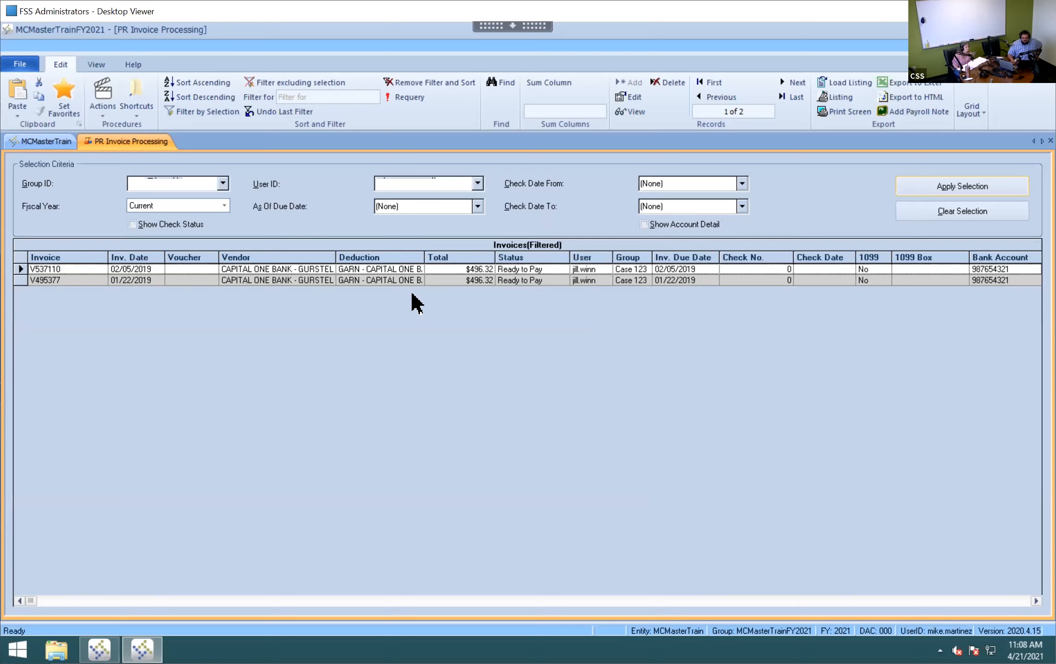
click(458, 280)
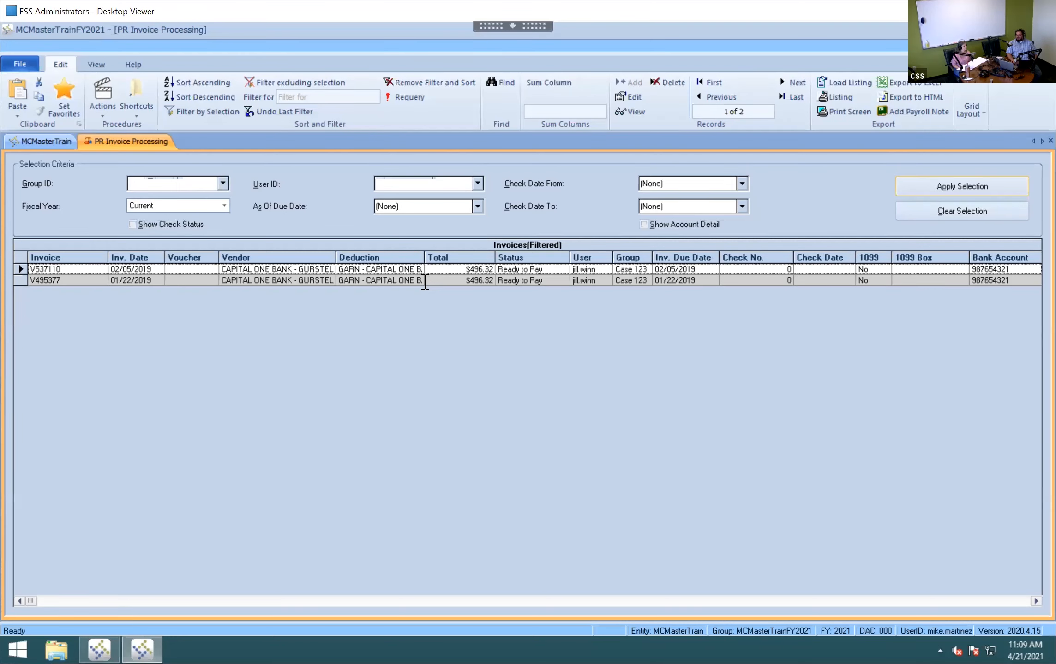
click(457, 269)
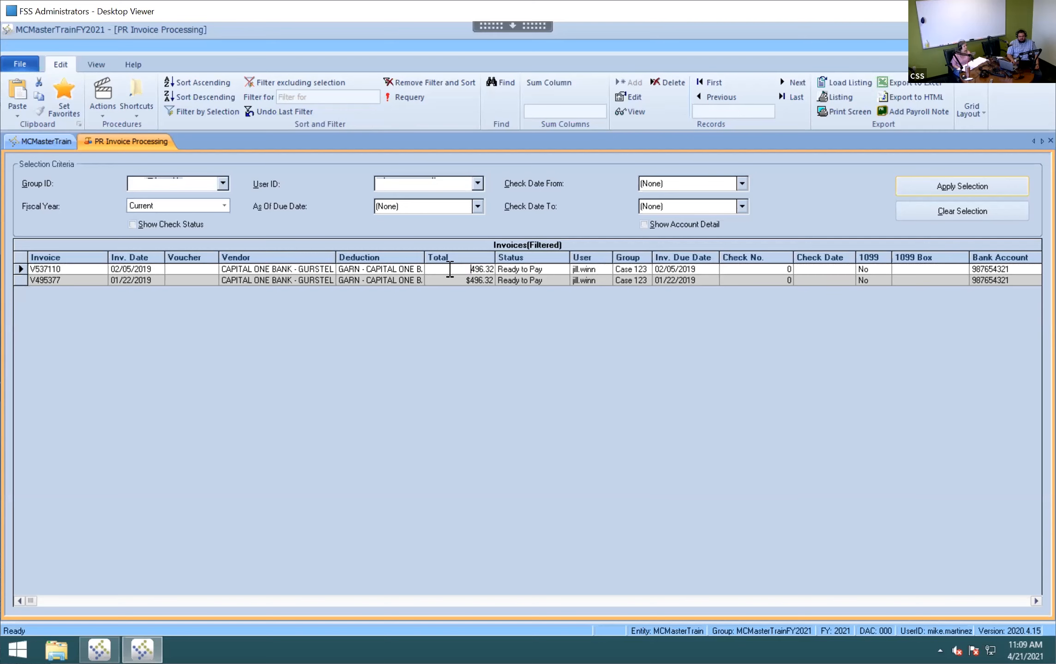
click(20, 279)
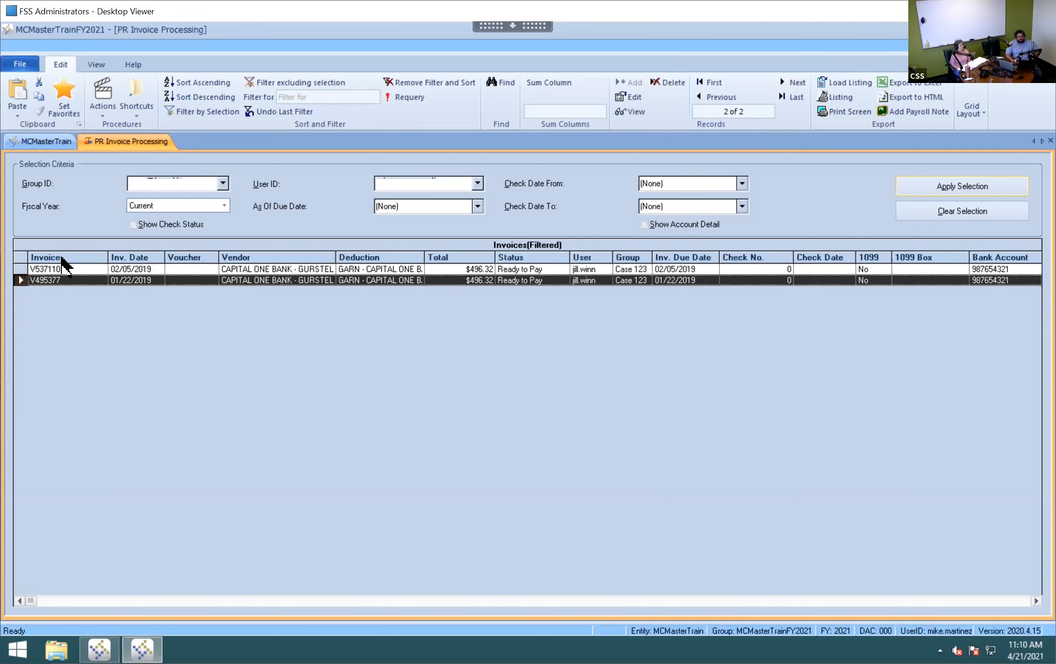
- Copy invoice V495377 to create suspended invoice V172512 dated 04/21/2021 for $496.32
click(107, 110)
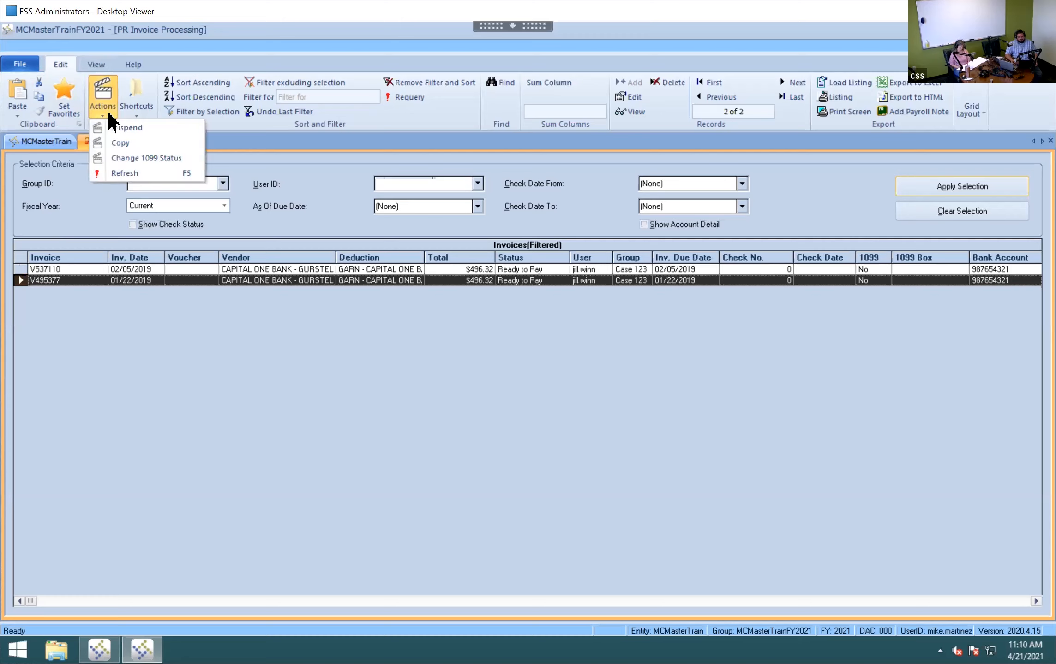
click(129, 143)
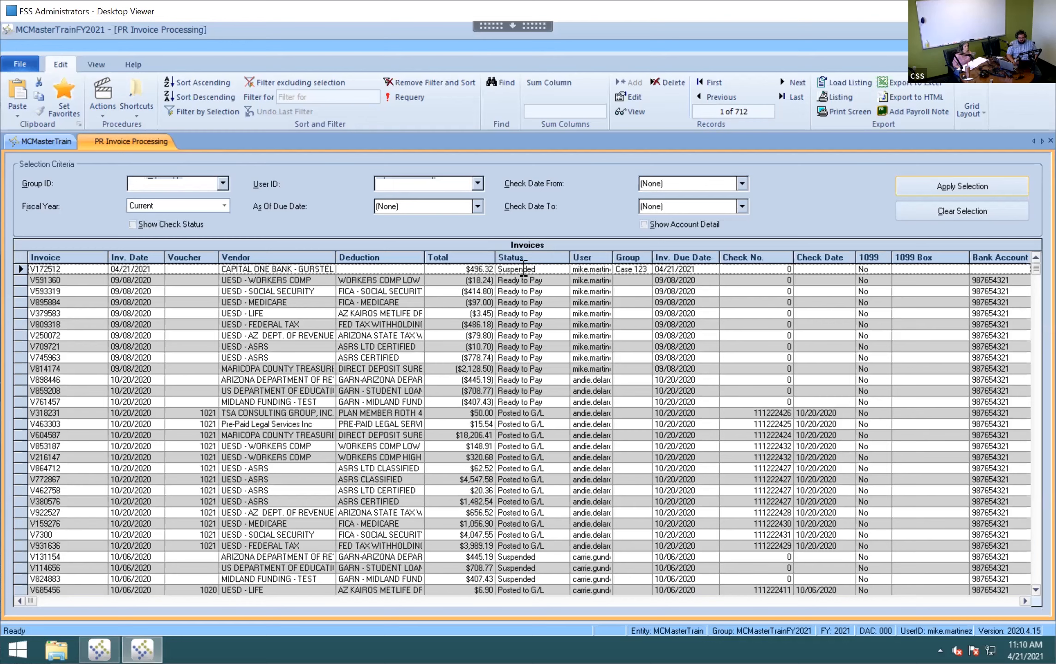
double_click(522, 269)
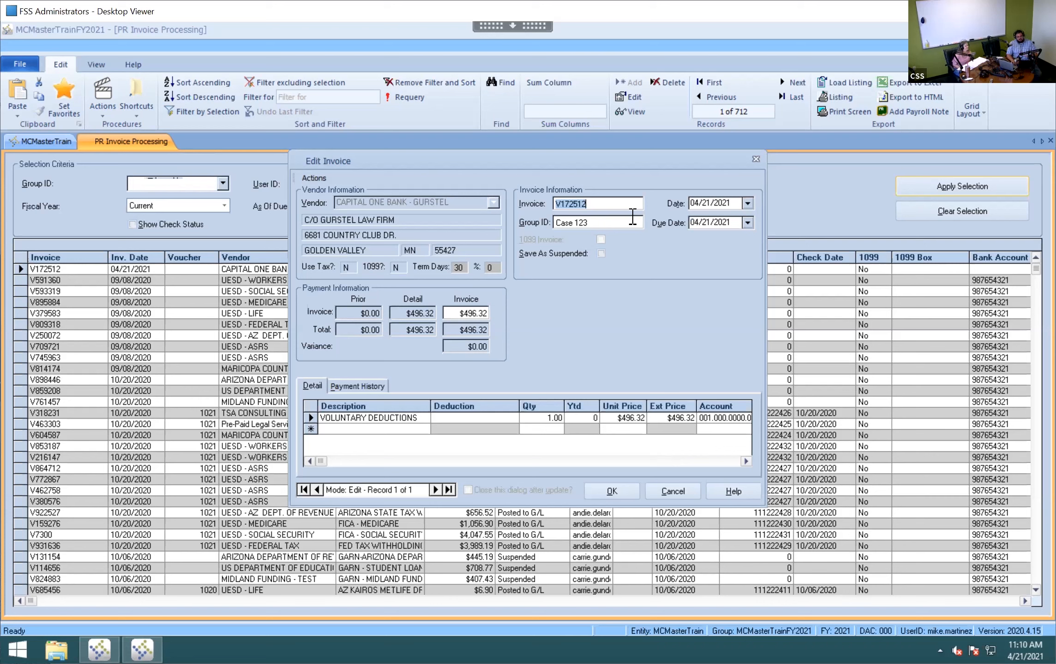
click(622, 203)
text(-1)
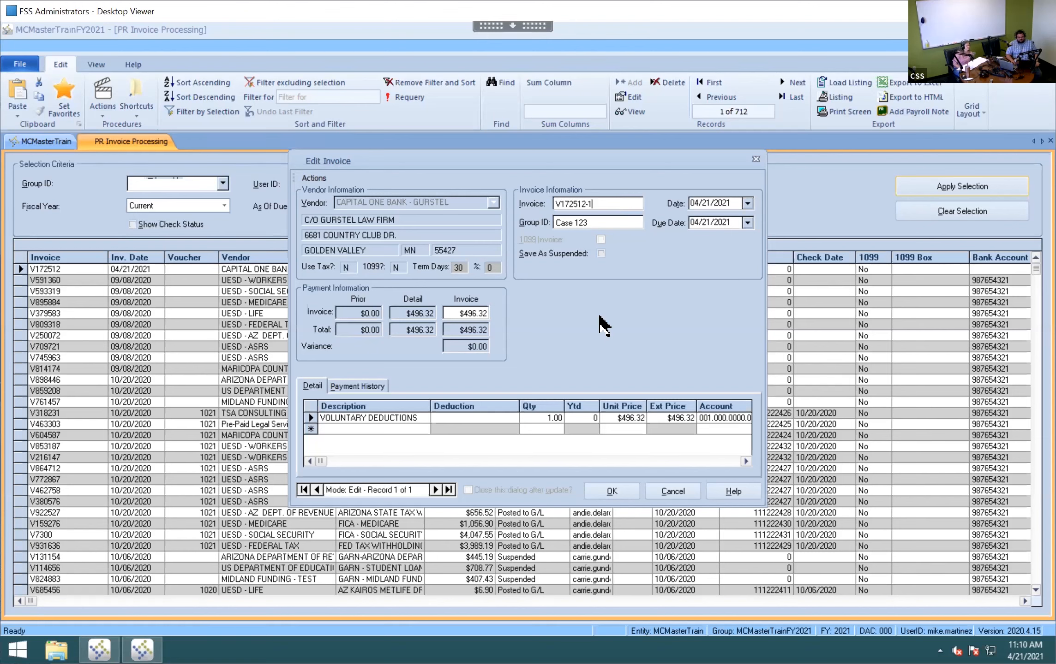
drag(609, 418, 655, 417)
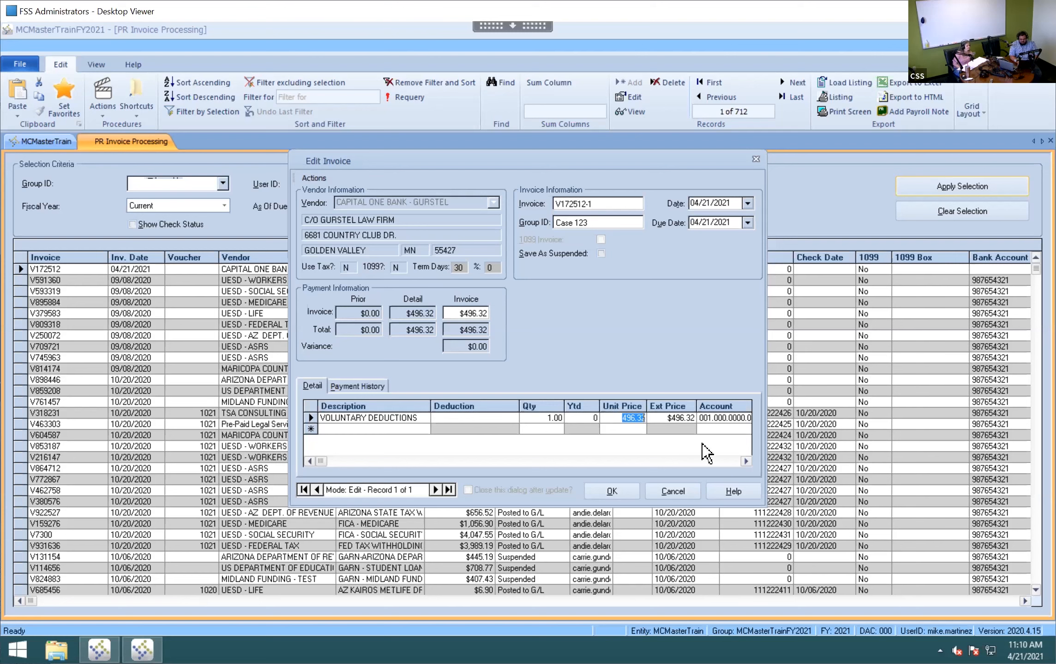
text(4)
text(00)
key(Tab)
text(20)
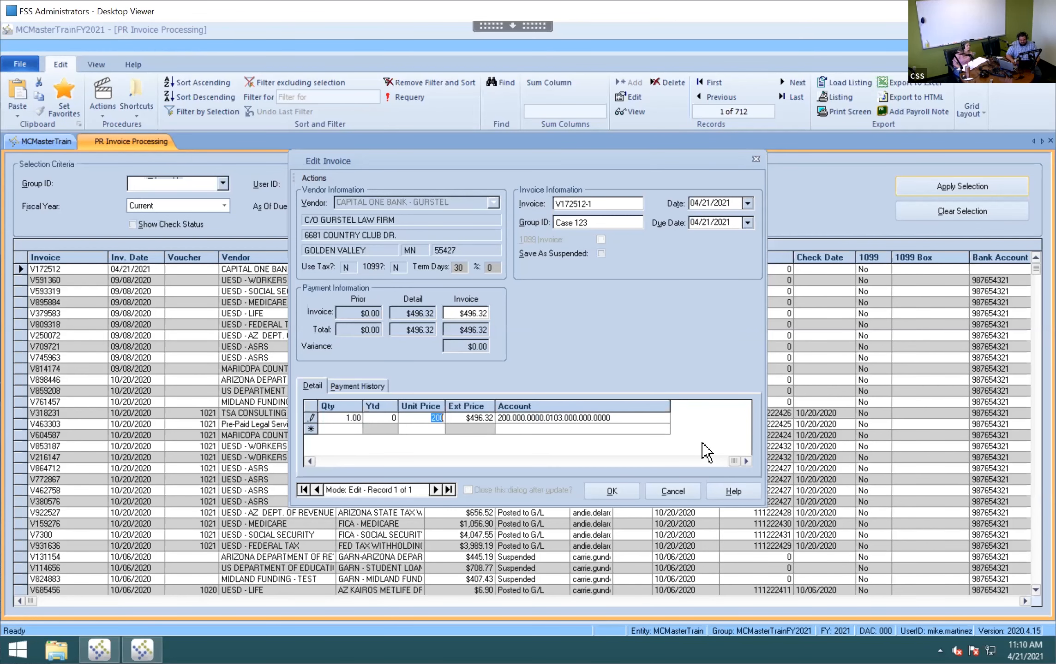
click(667, 491)
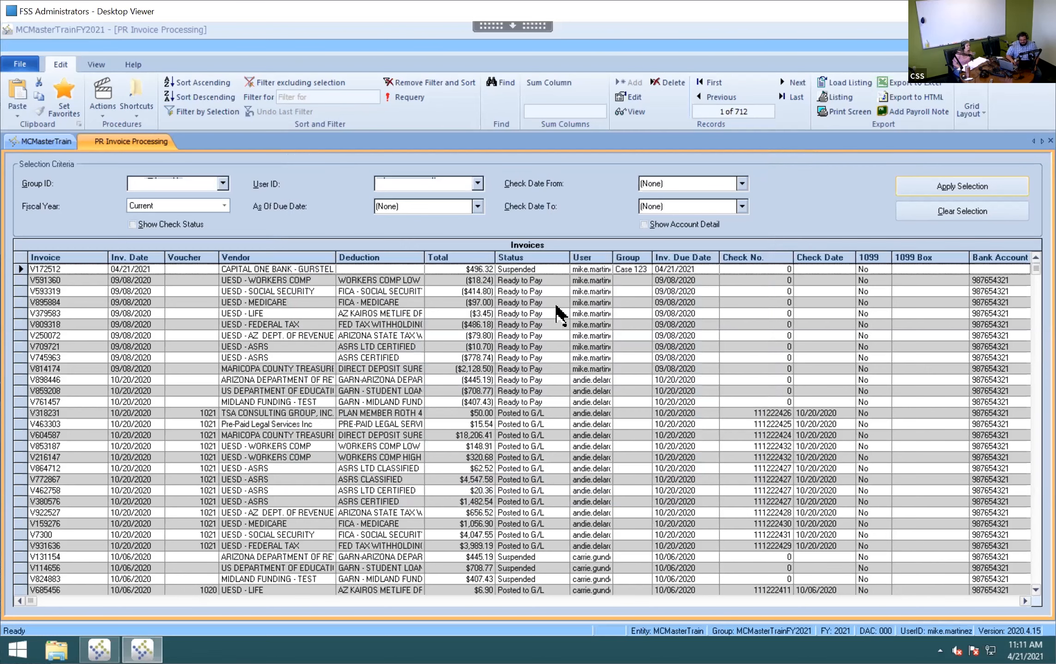
- Set the unit price on invoice V172512's detail line to $200.00
double_click(557, 270)
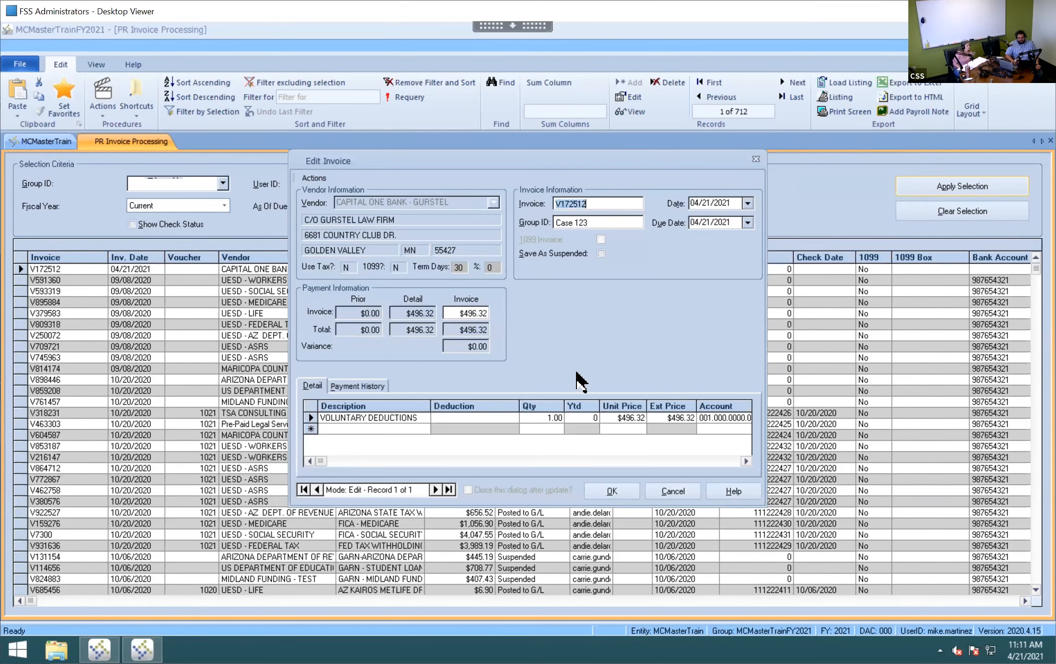
click(613, 418)
text(200)
key(Tab)
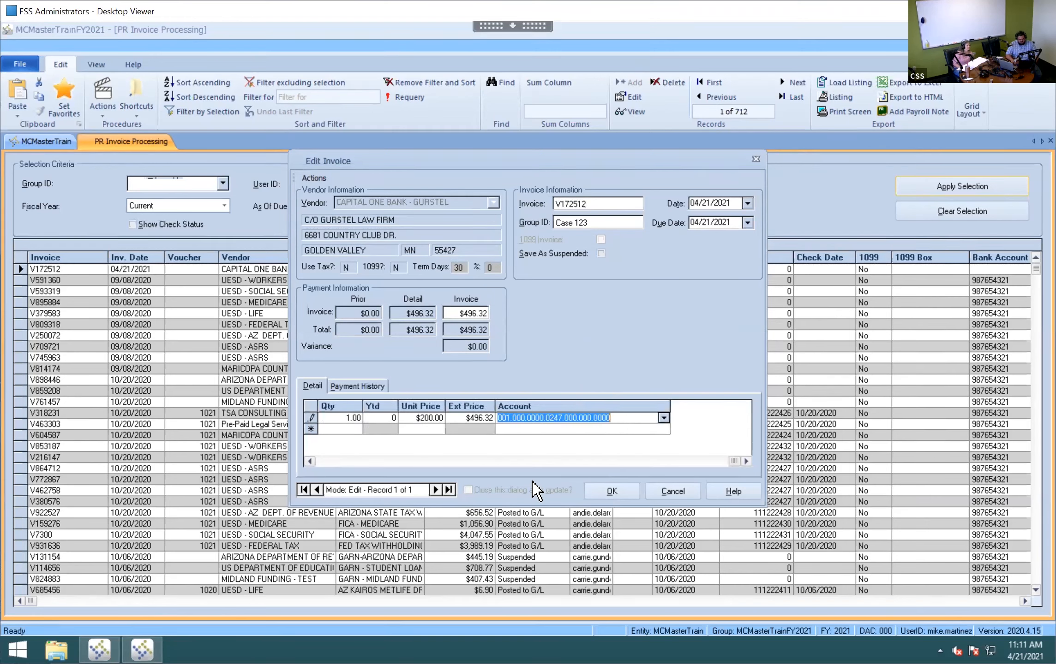
click(462, 417)
key(shift+End)
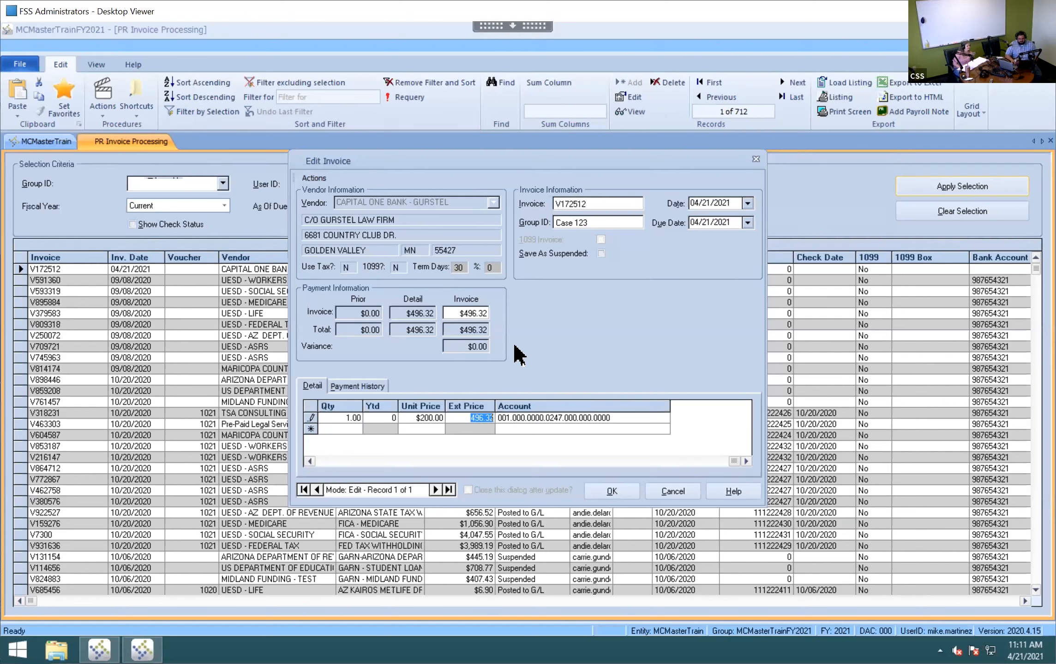
key(Tab)
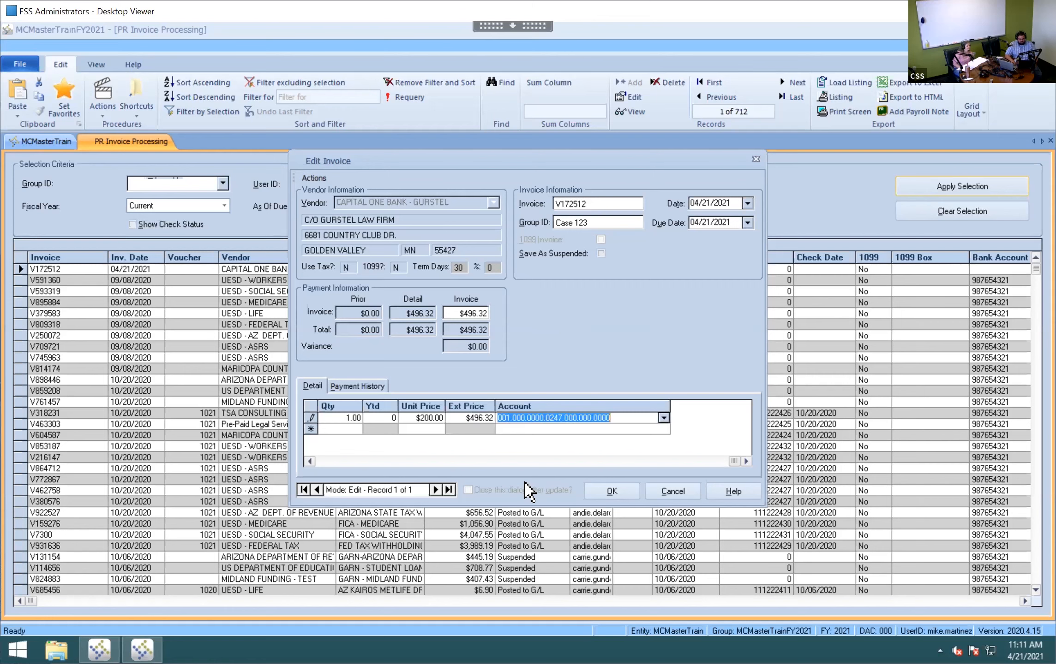
click(610, 491)
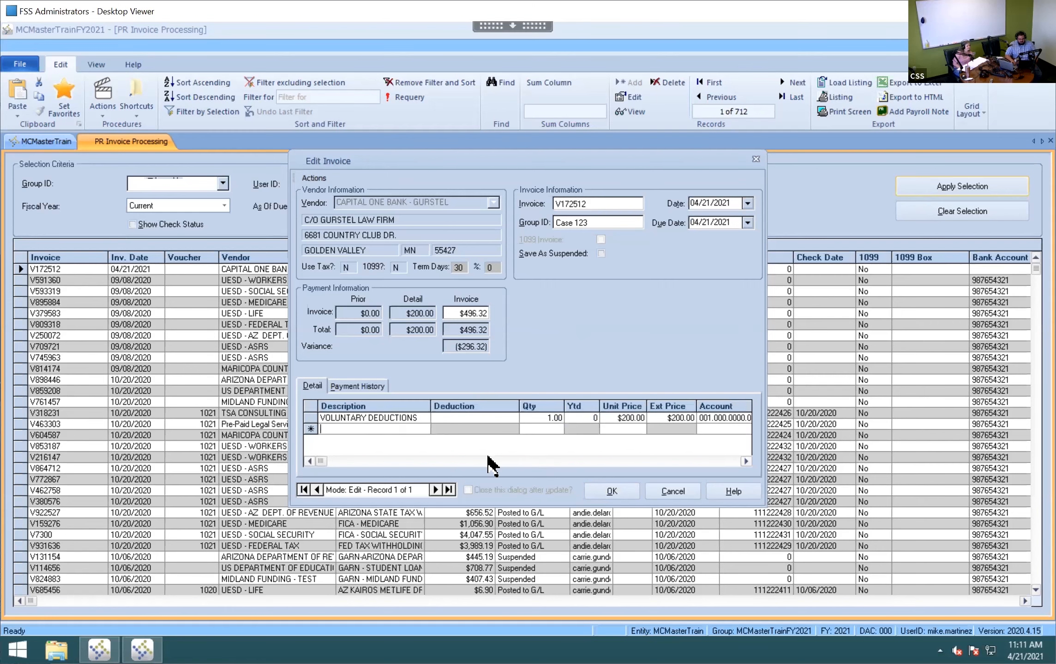
- Make the invoice amount match the $200.00 detail total and save the invoice
click(319, 177)
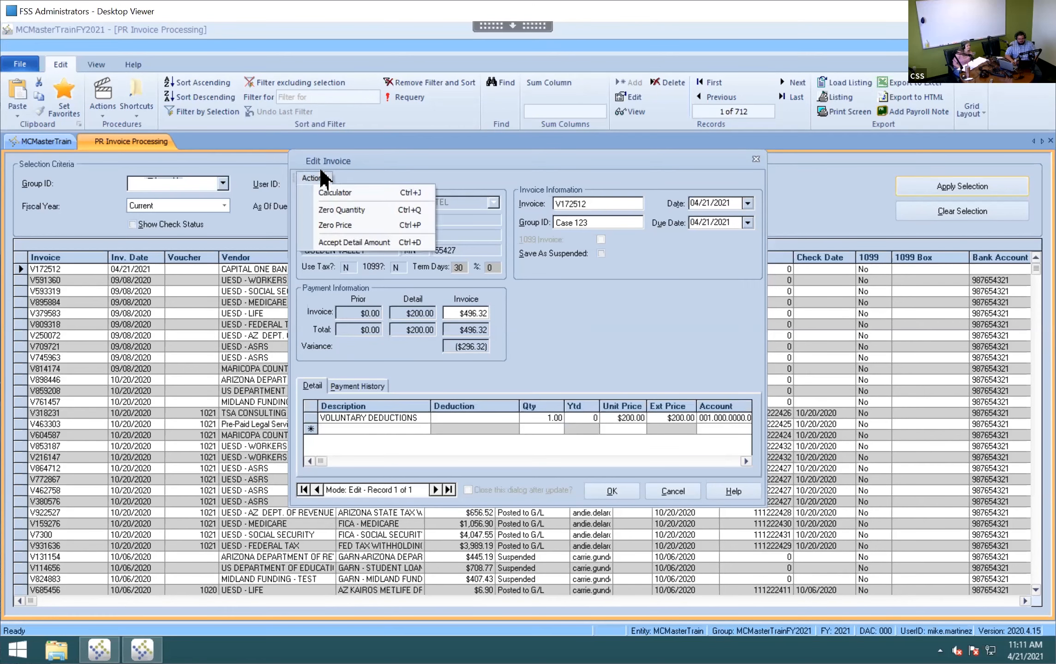
click(375, 243)
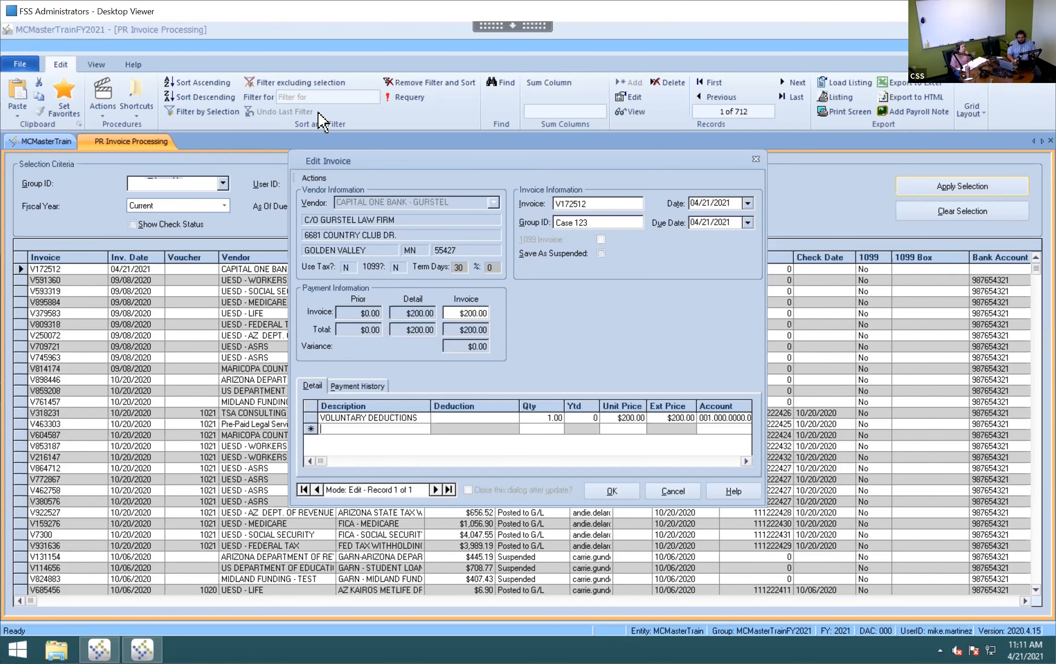
click(630, 491)
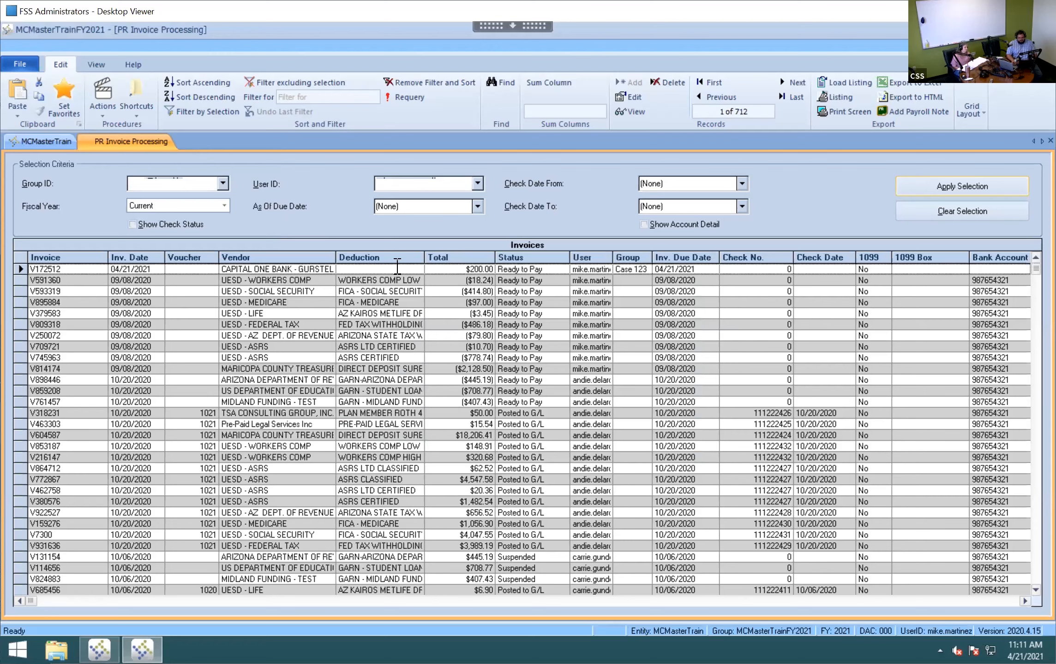
- Filter to the CAPITAL ONE vendor and copy suspended $496.32 invoice V530241 as V366752
right_click(318, 267)
click(341, 254)
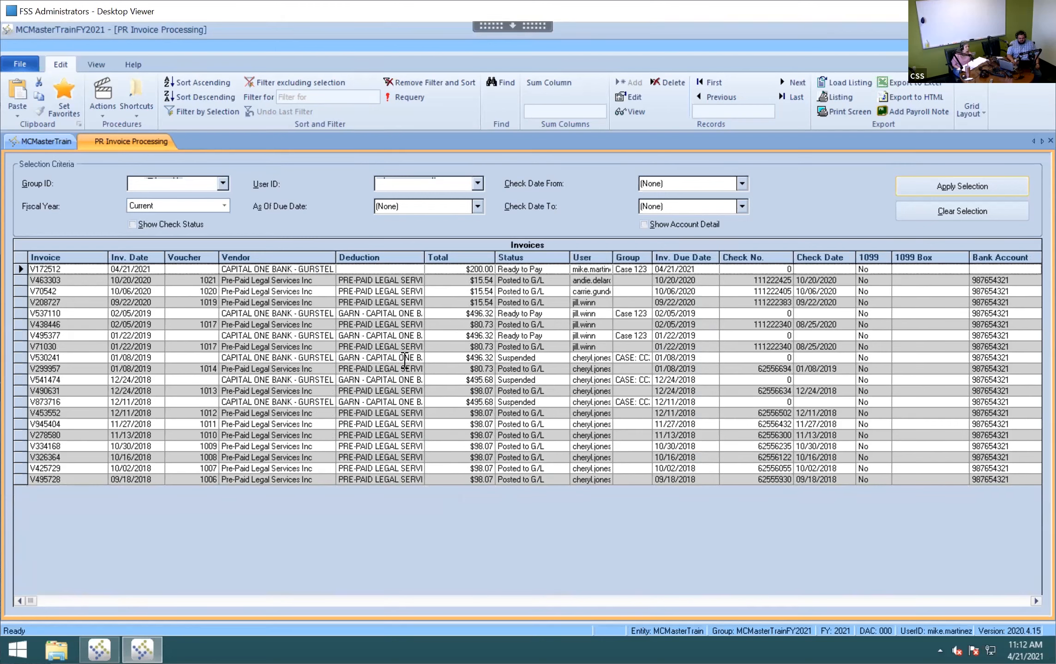
click(404, 359)
click(103, 98)
click(129, 140)
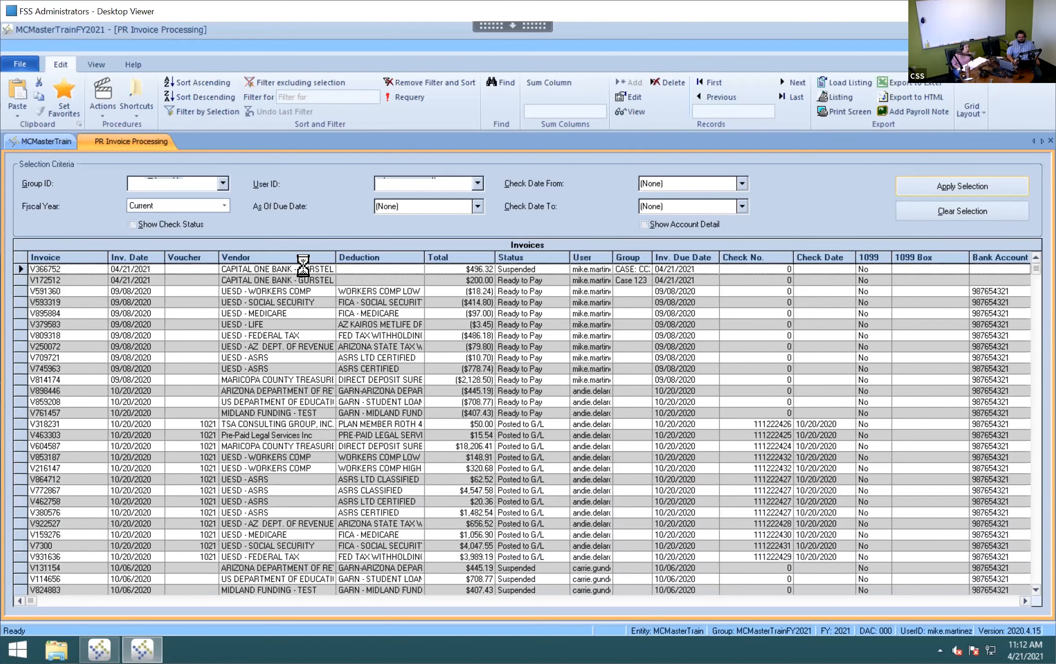
- Renumber the copied invoice V366752 to V366752-2
double_click(357, 272)
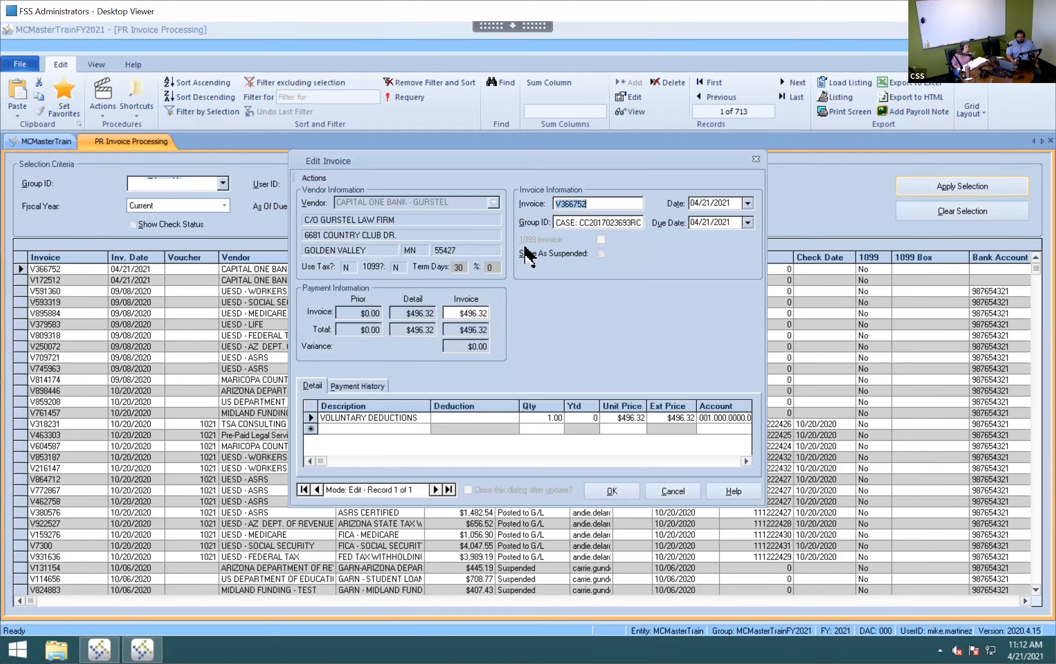
click(609, 207)
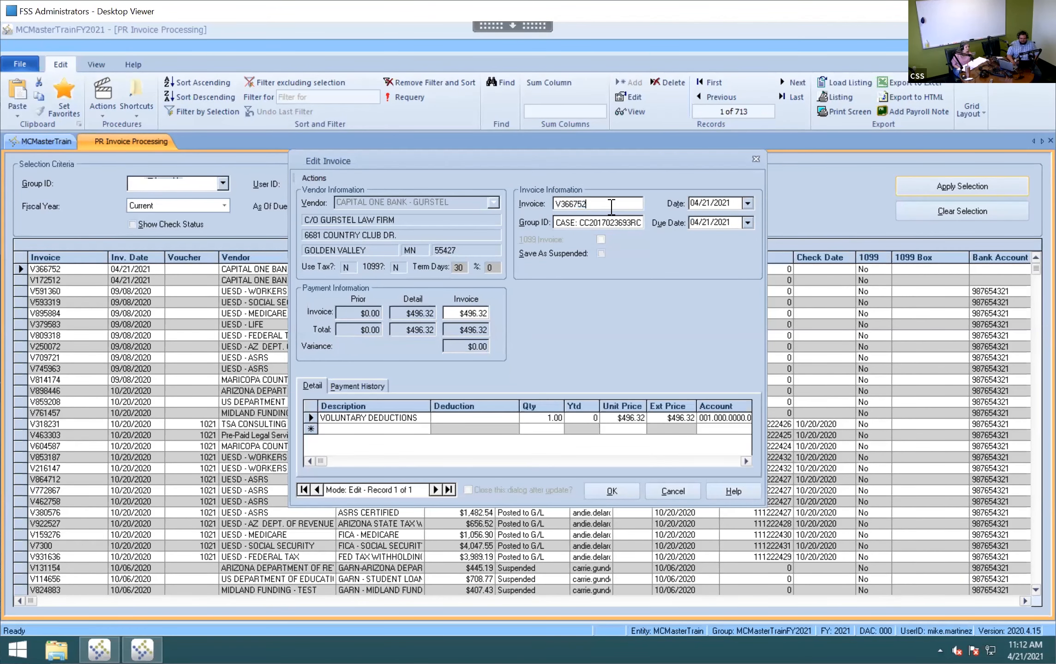
text(-2)
- Reprice the detail line to $296.32 and accept it as the invoice total
click(611, 417)
key(shift+Tab)
key(Tab)
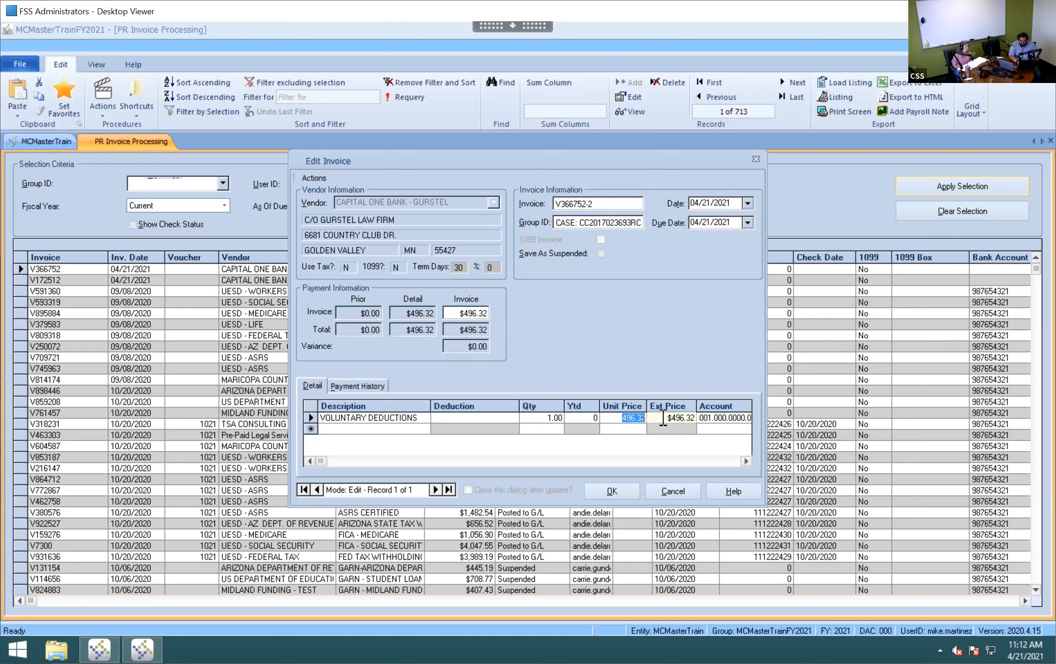
text(3)
text(96)
text(.32)
key(Tab)
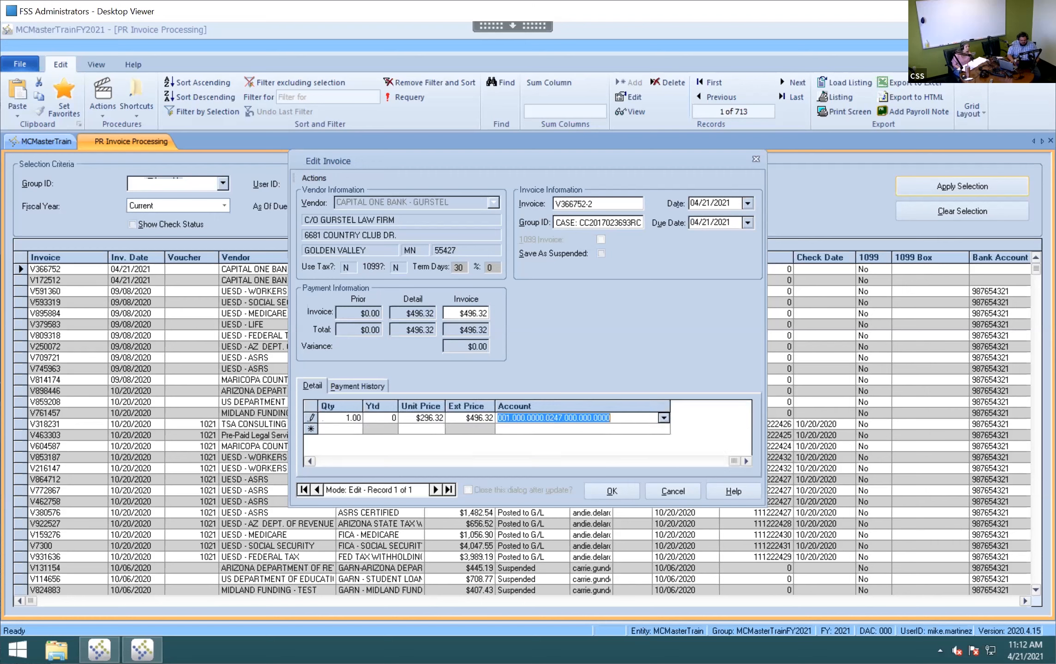
click(314, 178)
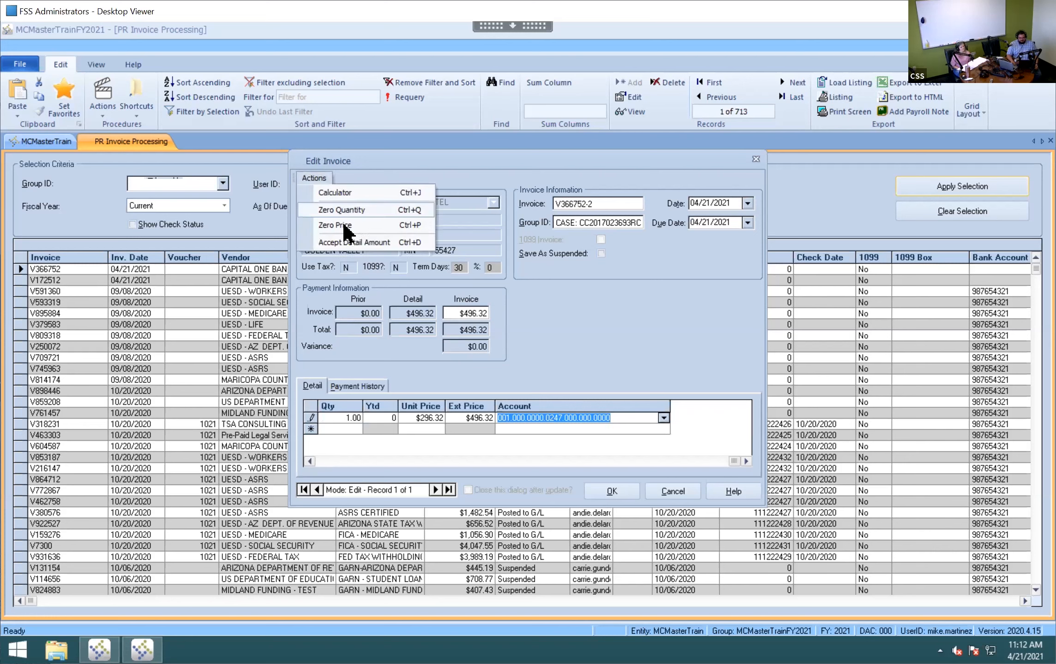
click(345, 242)
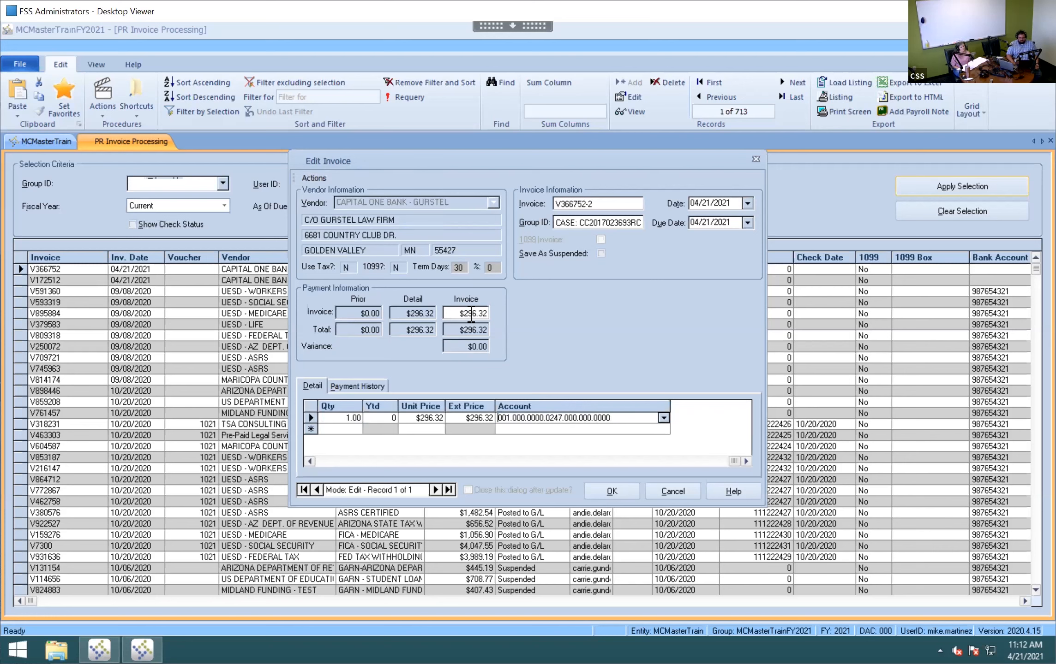
- Save invoice V366752-2 and filter the grid to CAPITAL ONE BANK invoices
click(624, 489)
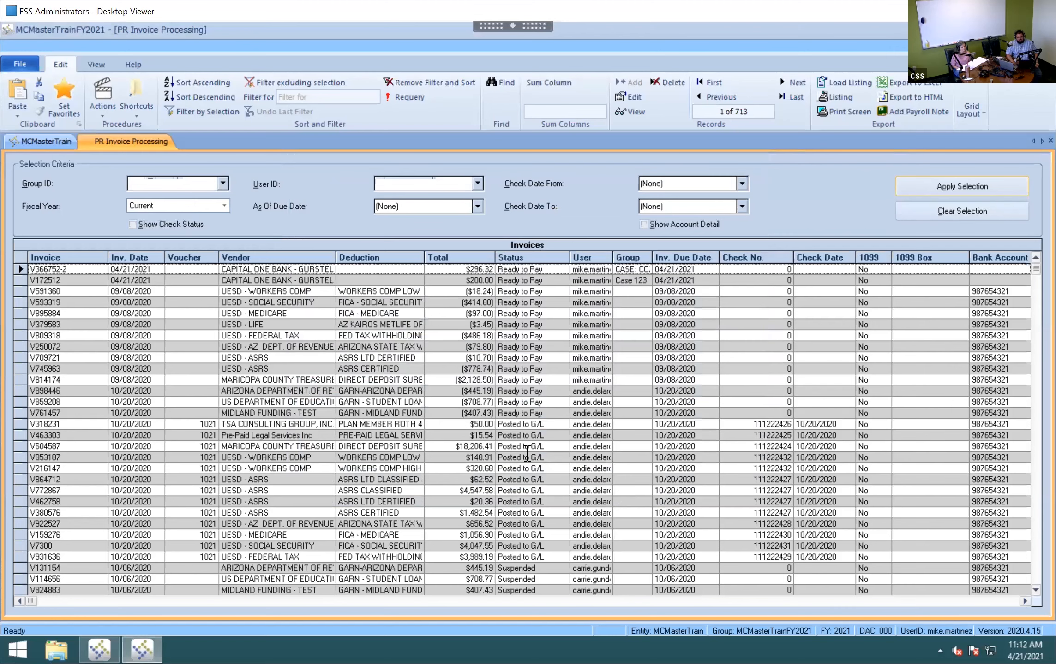
right_click(320, 280)
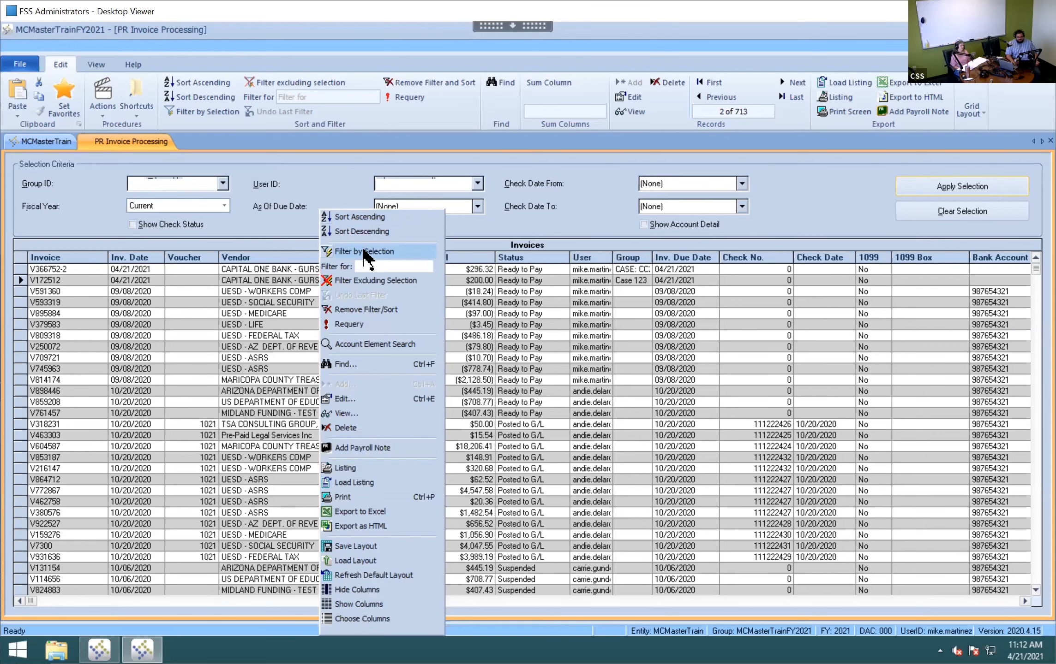
click(365, 251)
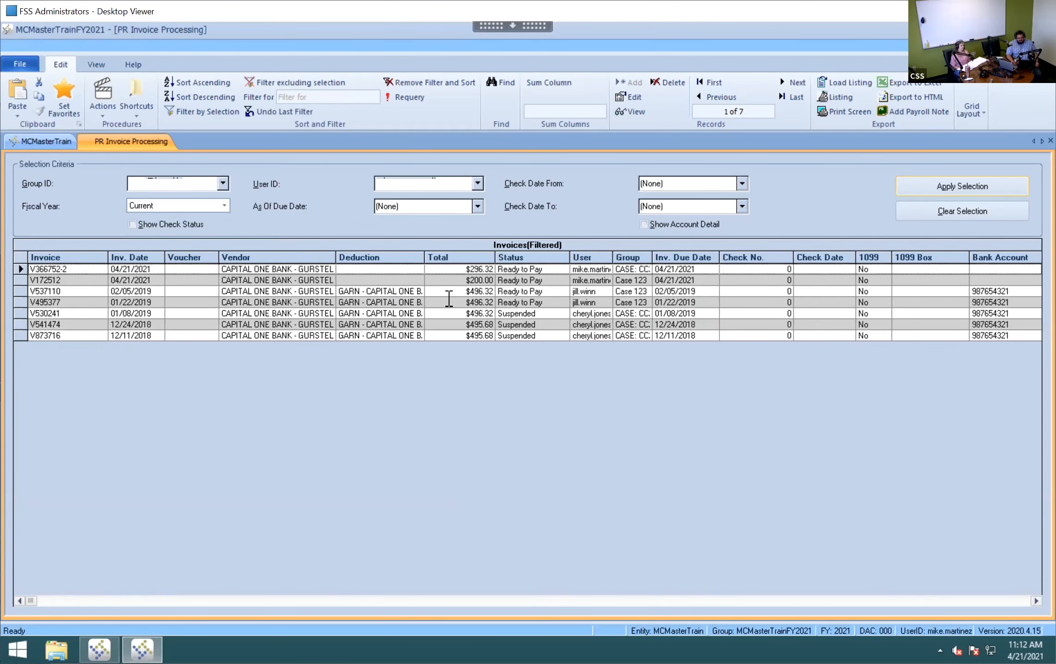
- Suspend the 01/22/2019 Capital One invoice V495377
click(414, 302)
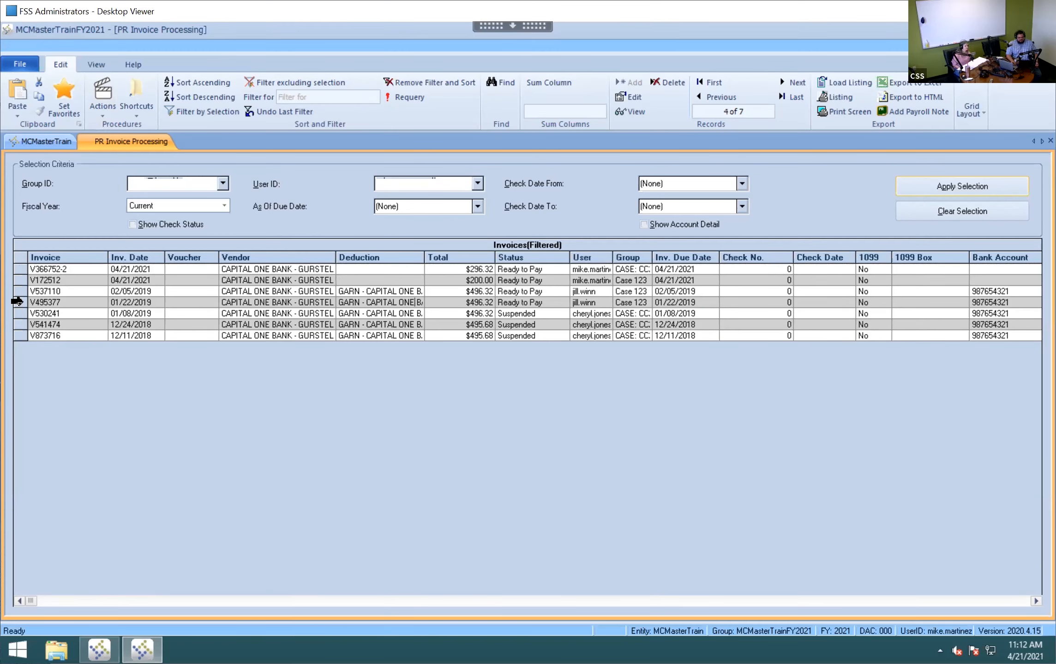
click(17, 301)
click(103, 97)
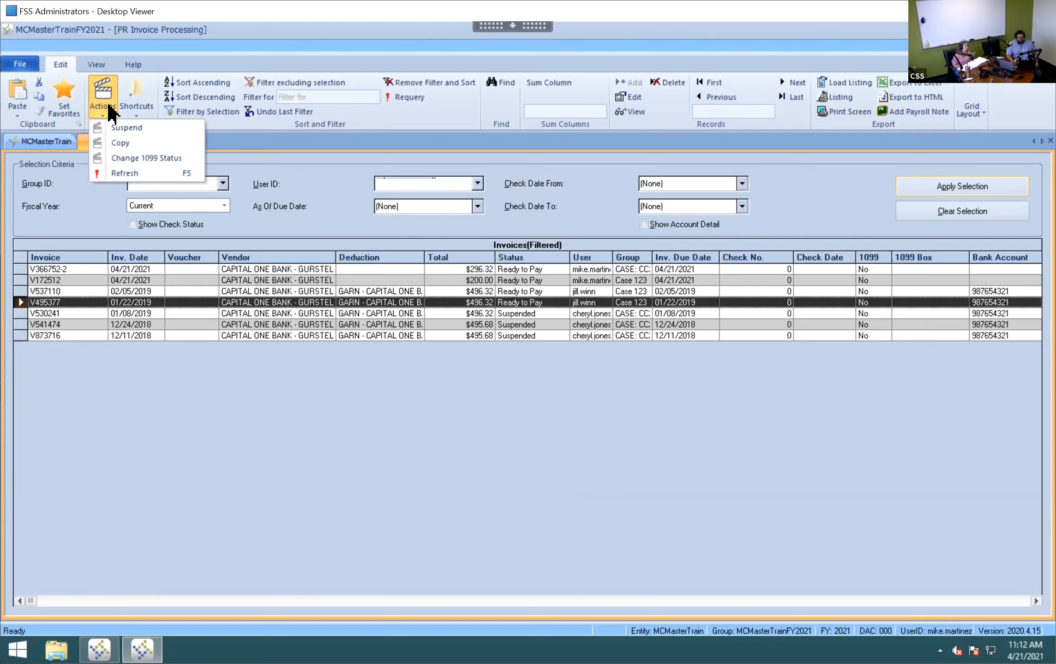
click(131, 131)
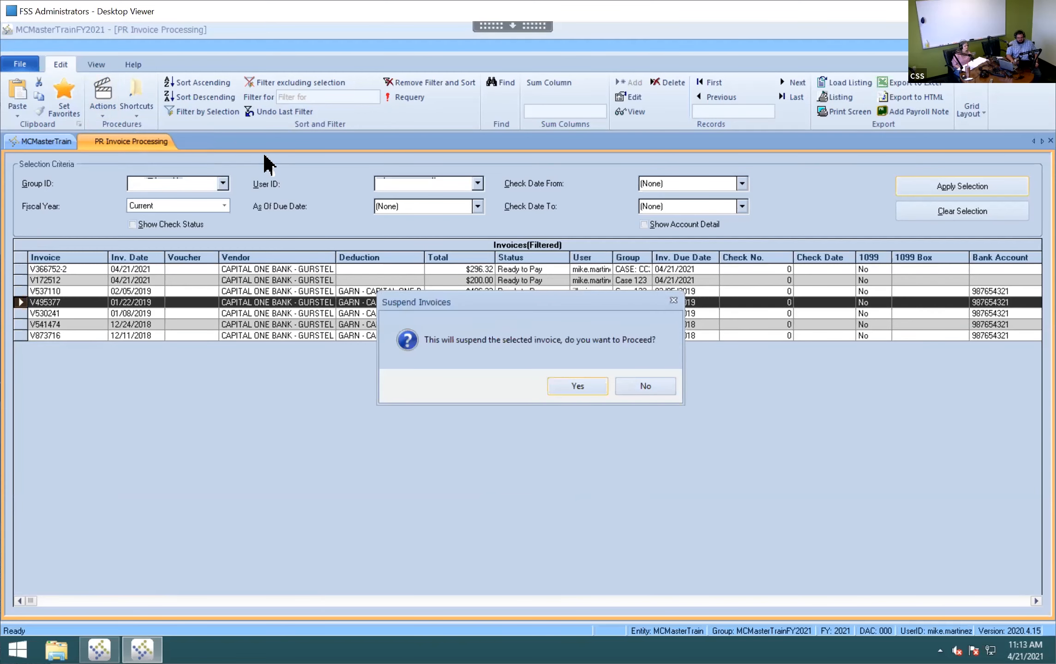
click(581, 387)
click(535, 302)
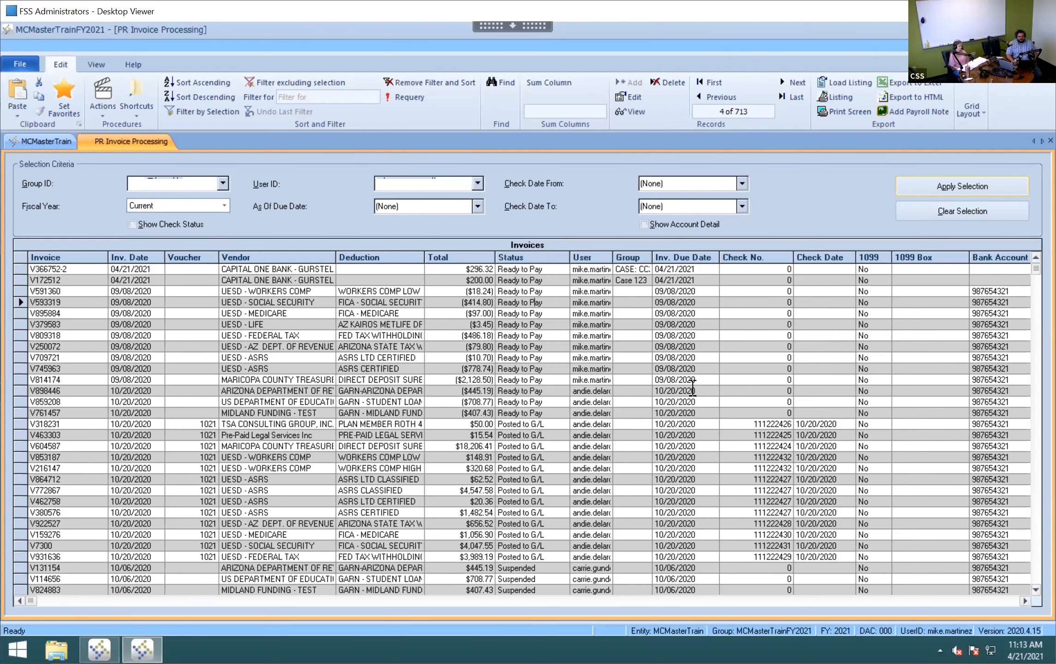
- Suspend invoice V366752-2
click(462, 281)
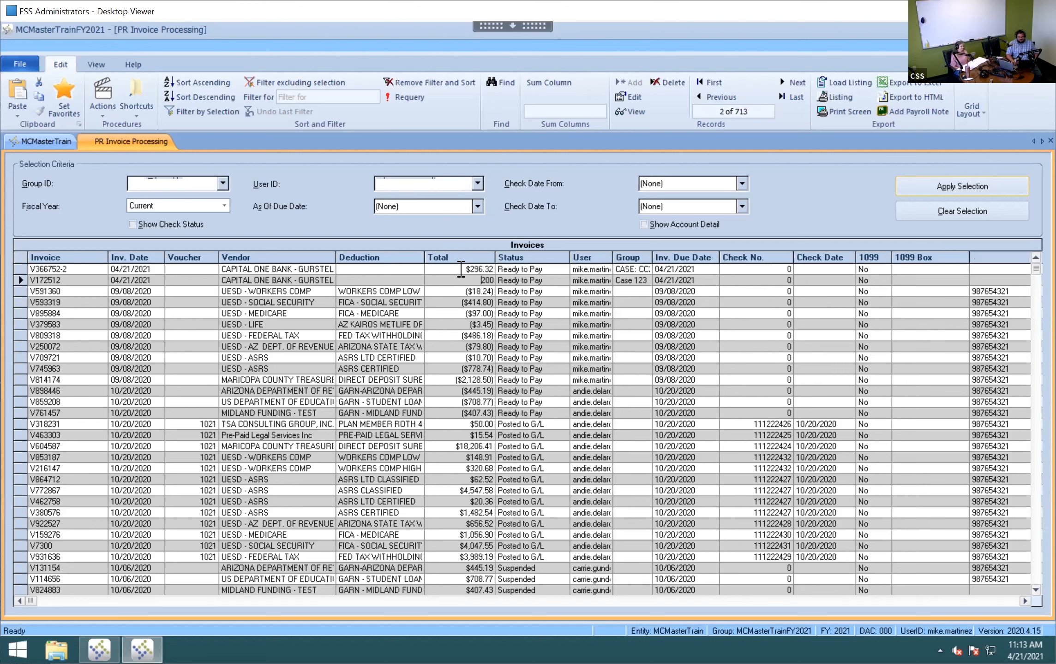
click(18, 268)
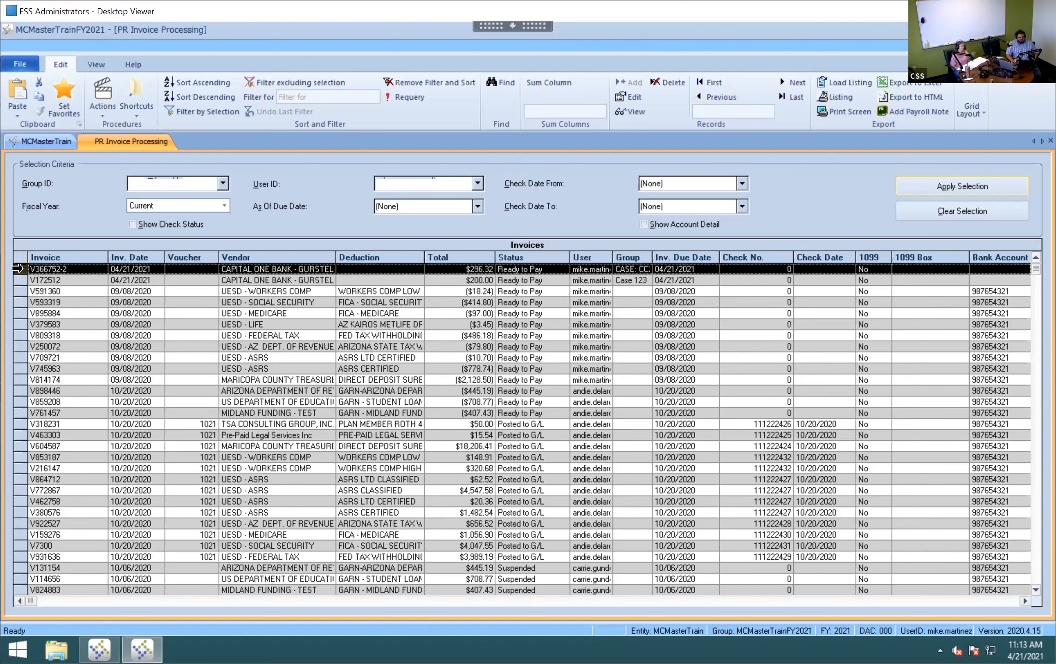
click(103, 108)
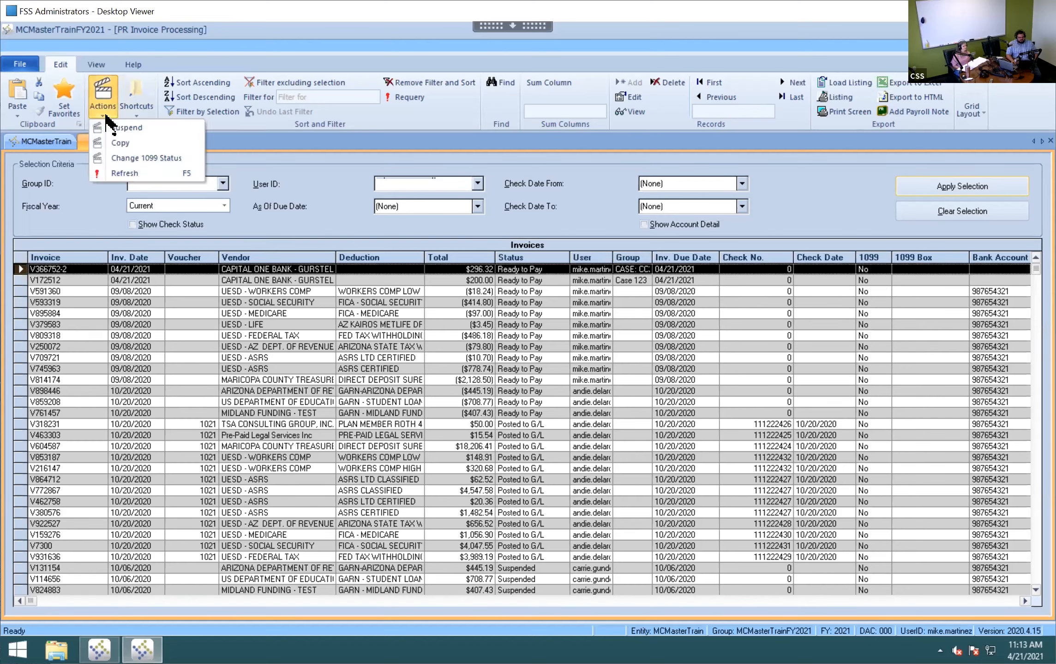
click(134, 128)
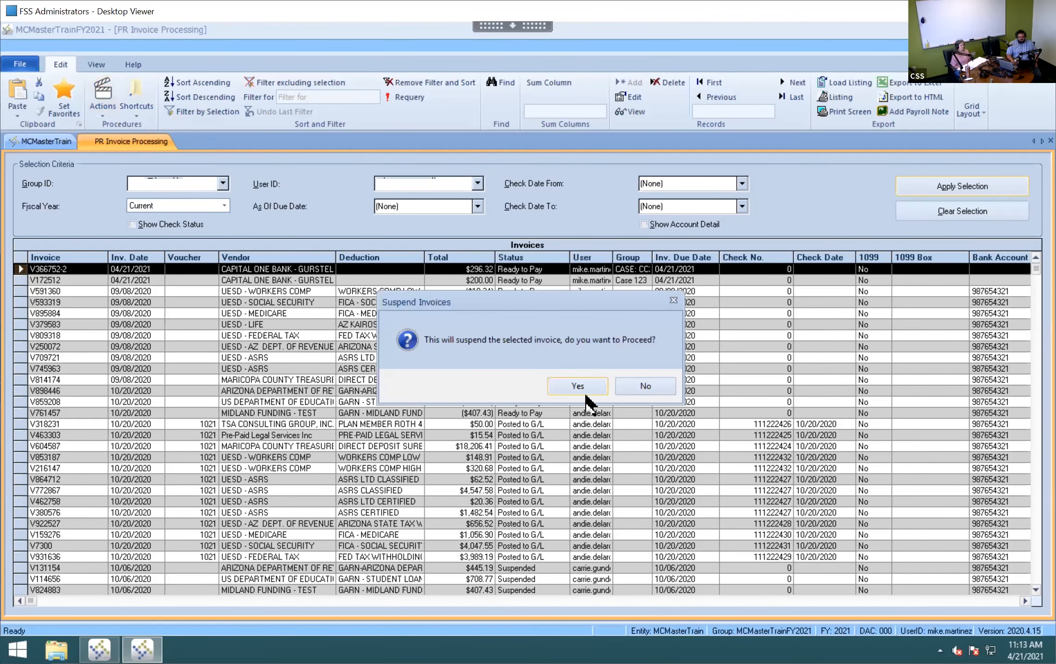
click(584, 387)
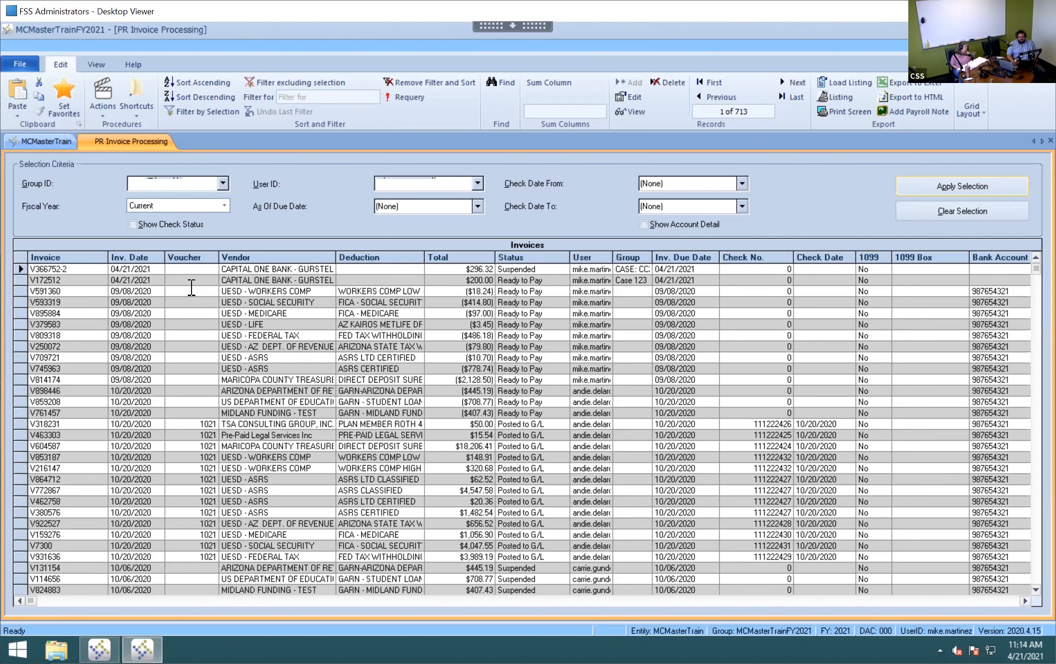
- Re-save invoice V366752-2 so it returns to Ready to Pay at $296.32
click(540, 270)
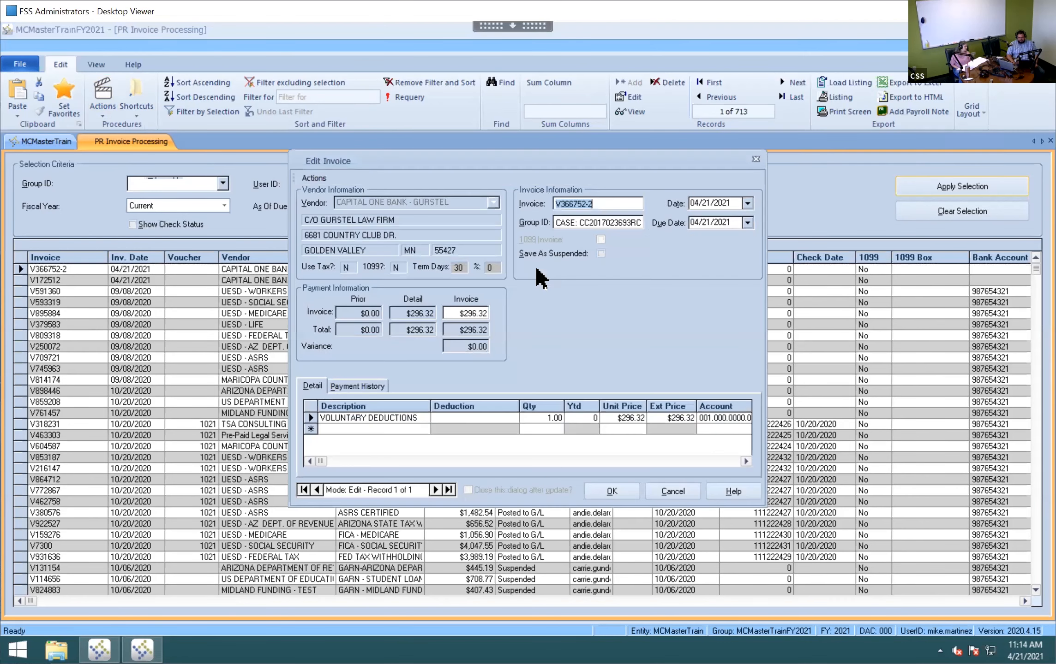
click(612, 491)
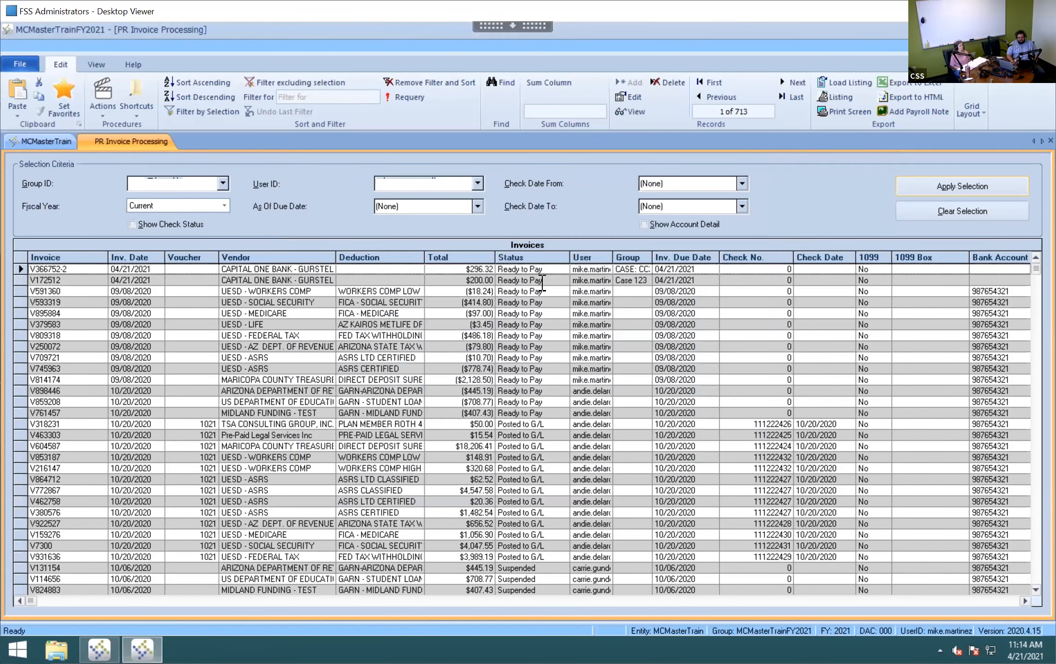
click(553, 270)
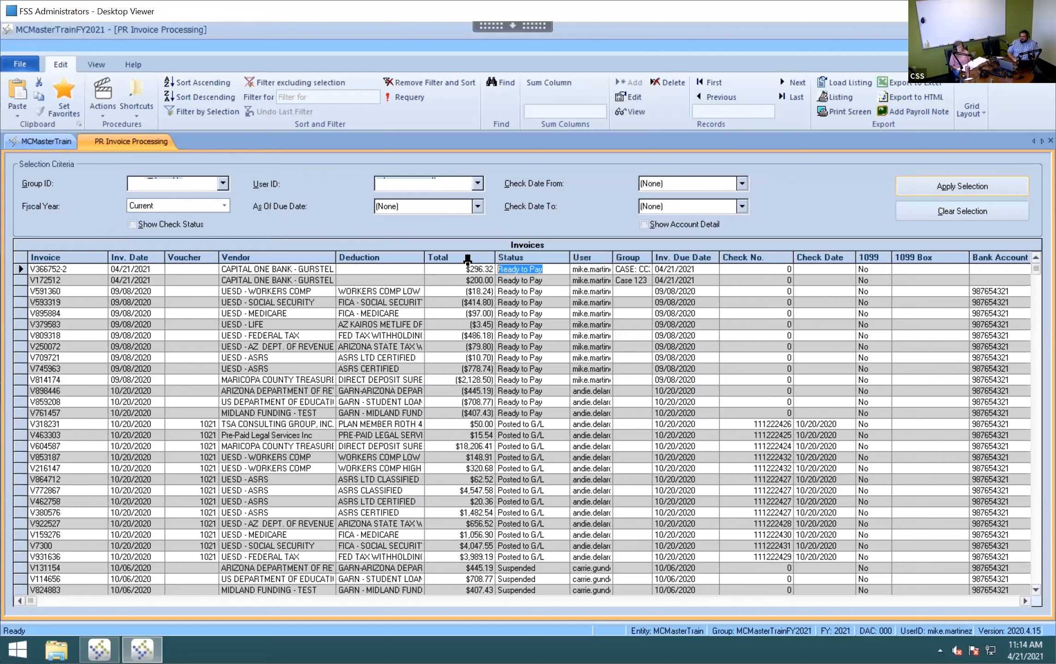
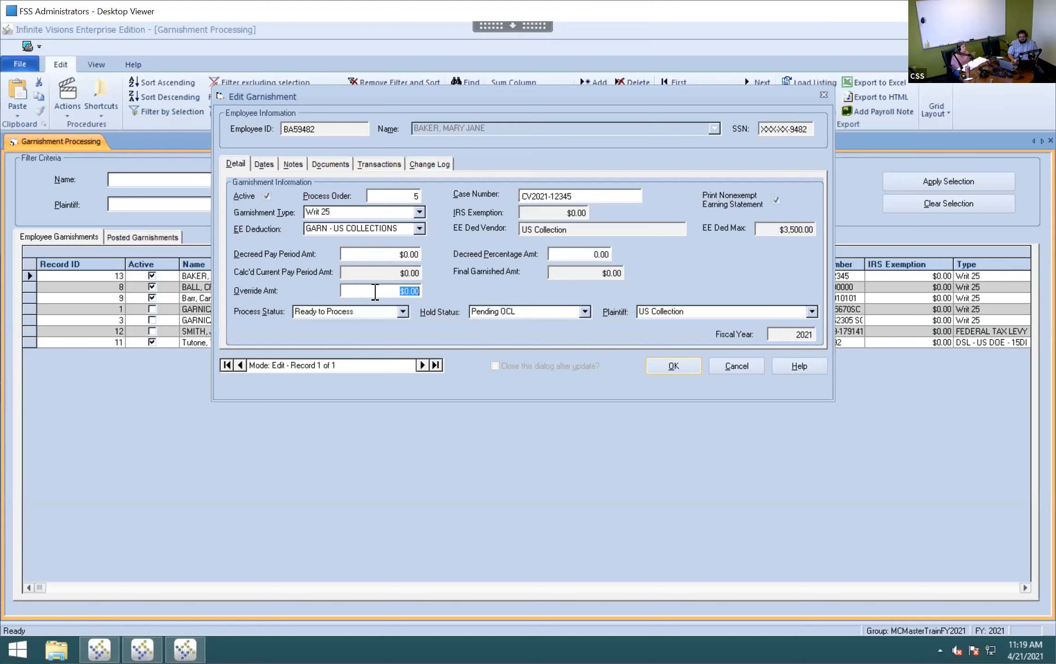
- Enter a -200 override amount on the garnishment, then cancel the edit without saving
click(394, 292)
drag(436, 292, 450, 288)
text(-)
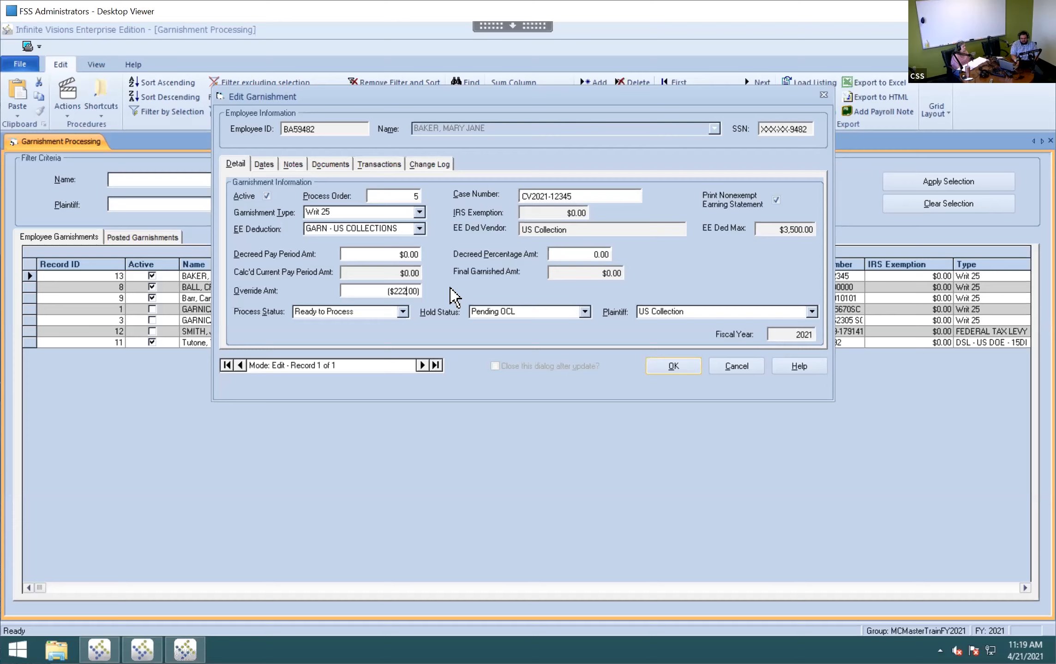
text(200)
key(Tab)
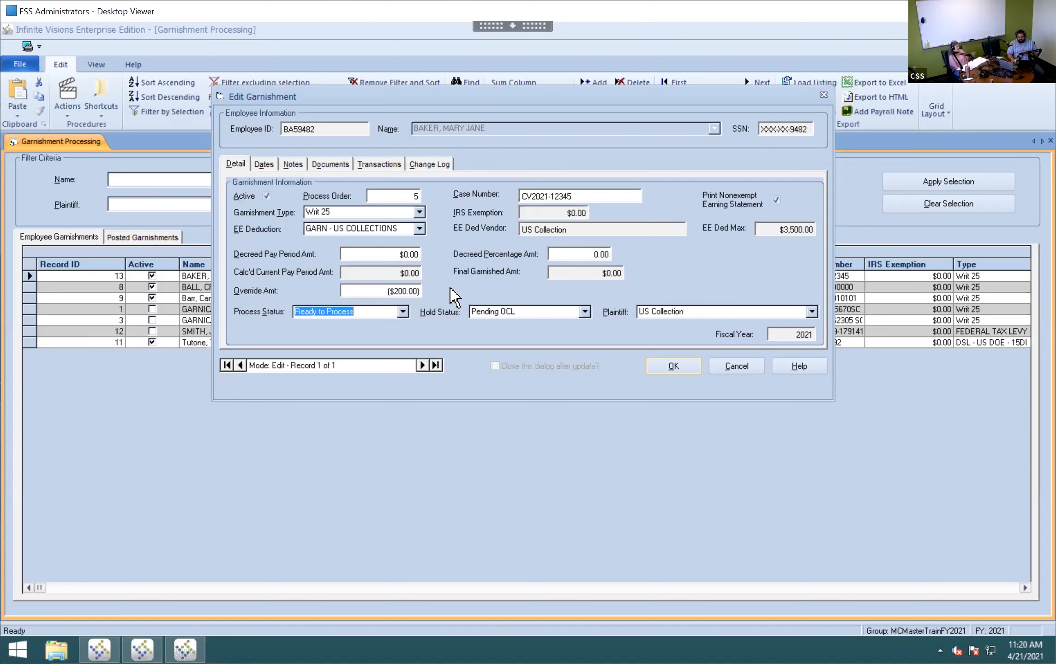
click(735, 369)
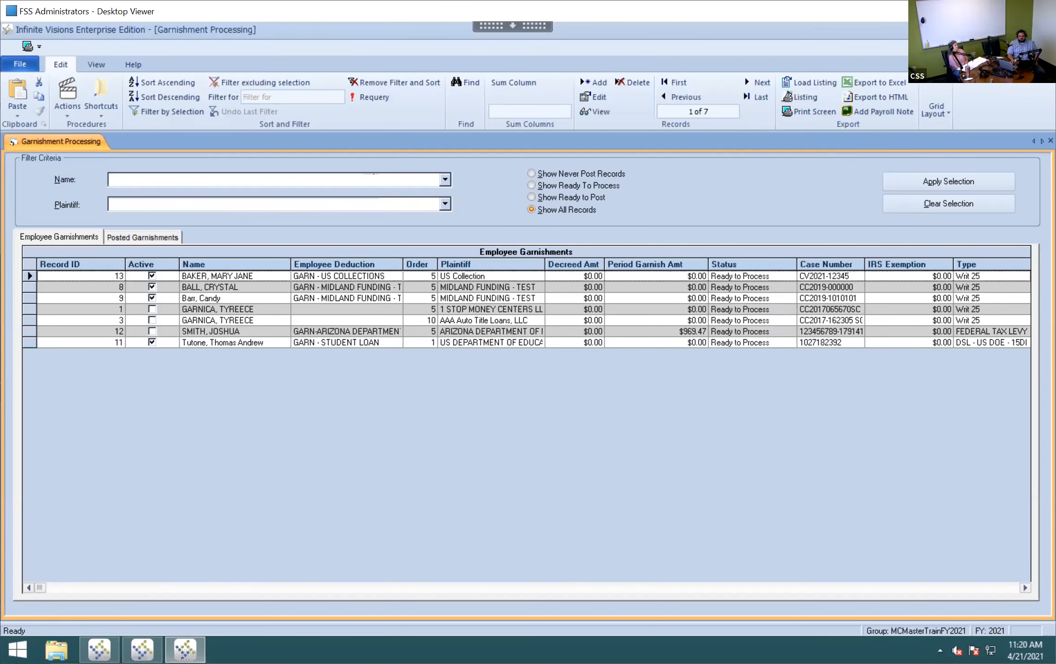
- Close Garnishment Processing and select Payroll > Employees > Employee Journal in the navigation tree
click(1044, 28)
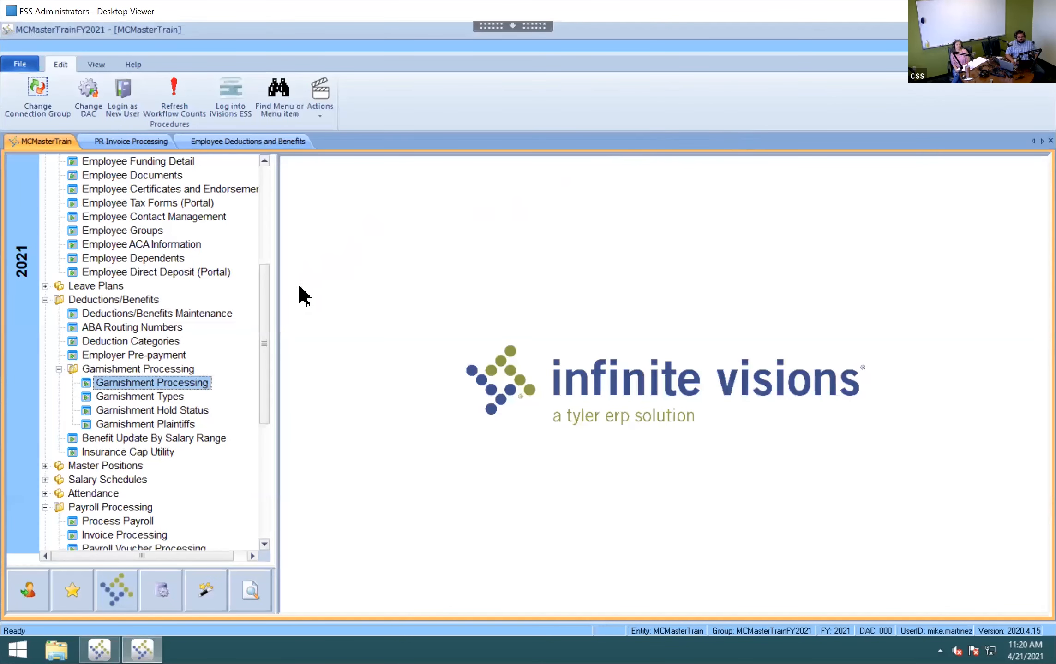
drag(265, 299, 266, 136)
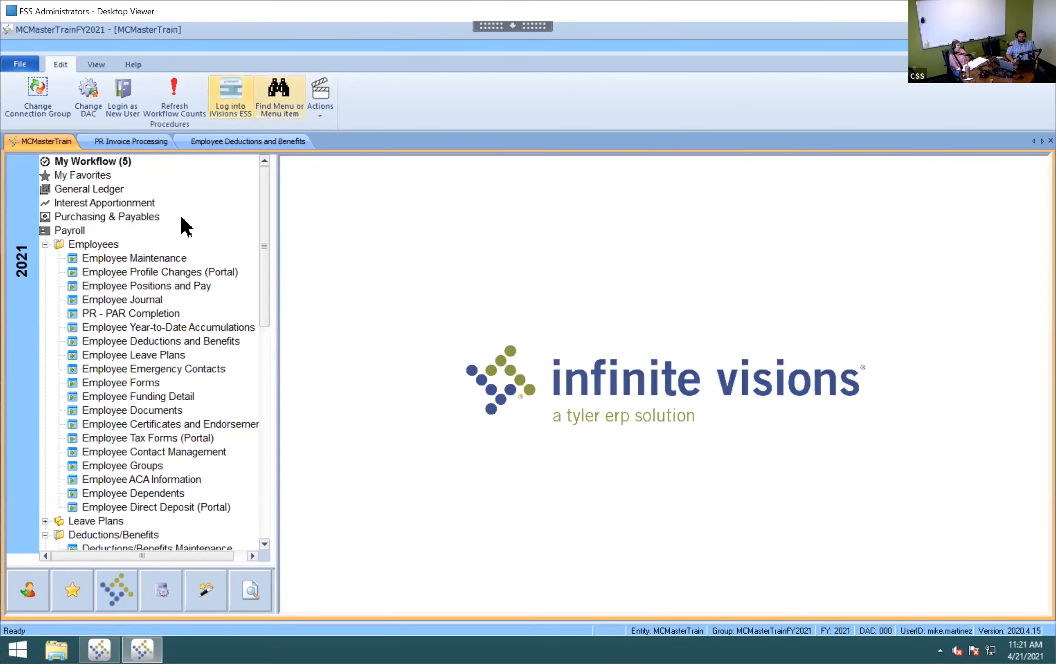
click(141, 303)
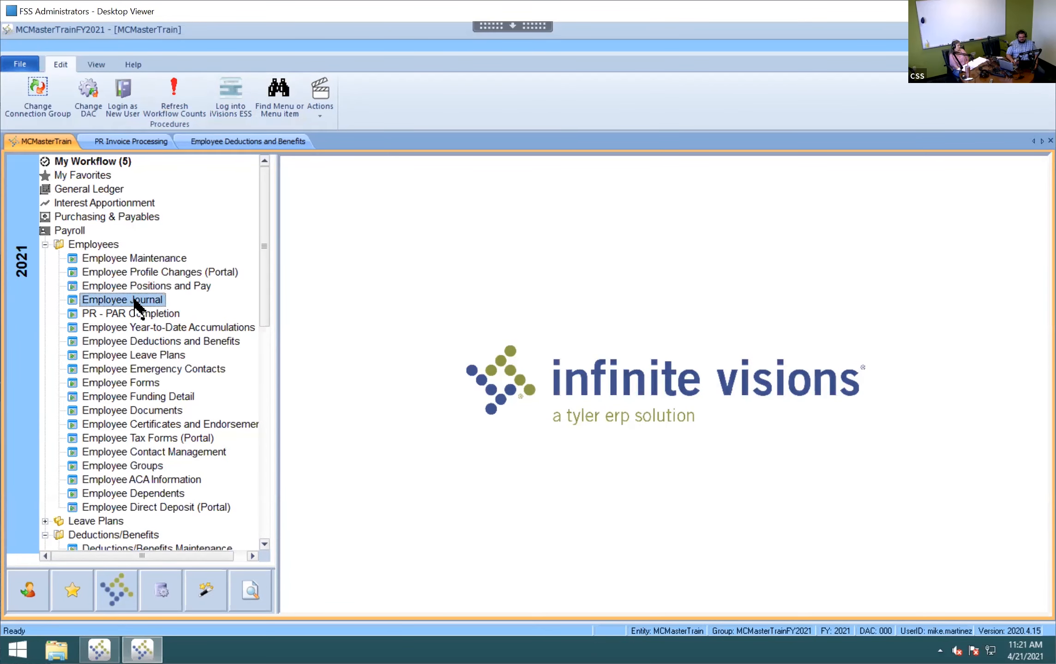
- Open Employee Journal and choose the employee from the autocompleted Employee box
double_click(140, 303)
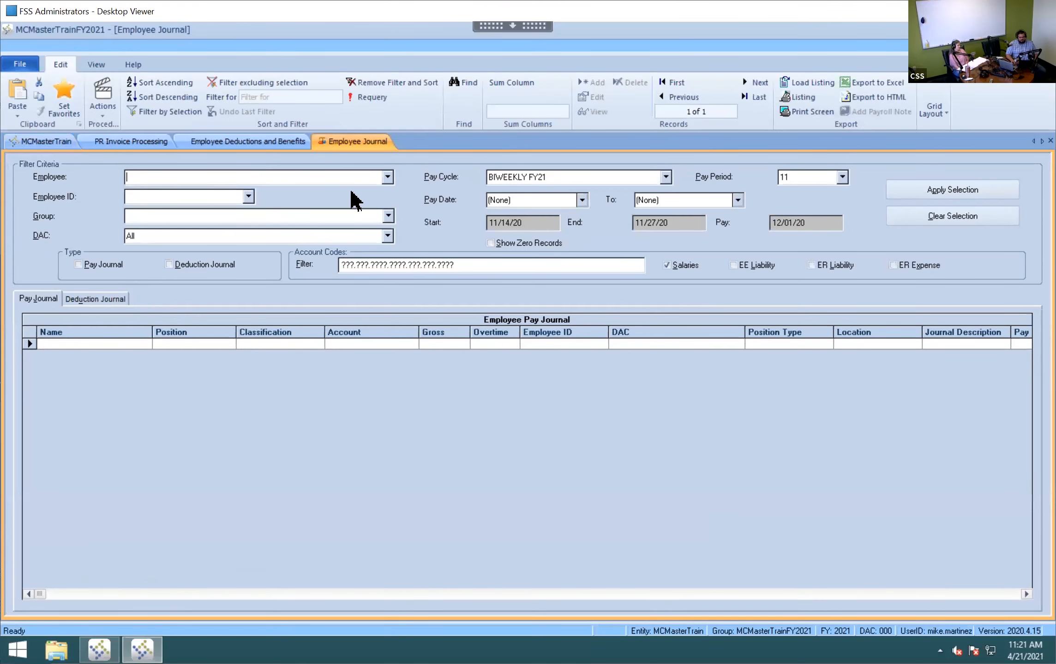
key(Tab)
- Clear the Pay Period filter, include Deduction Journal, and apply to list 64 deduction records
click(800, 178)
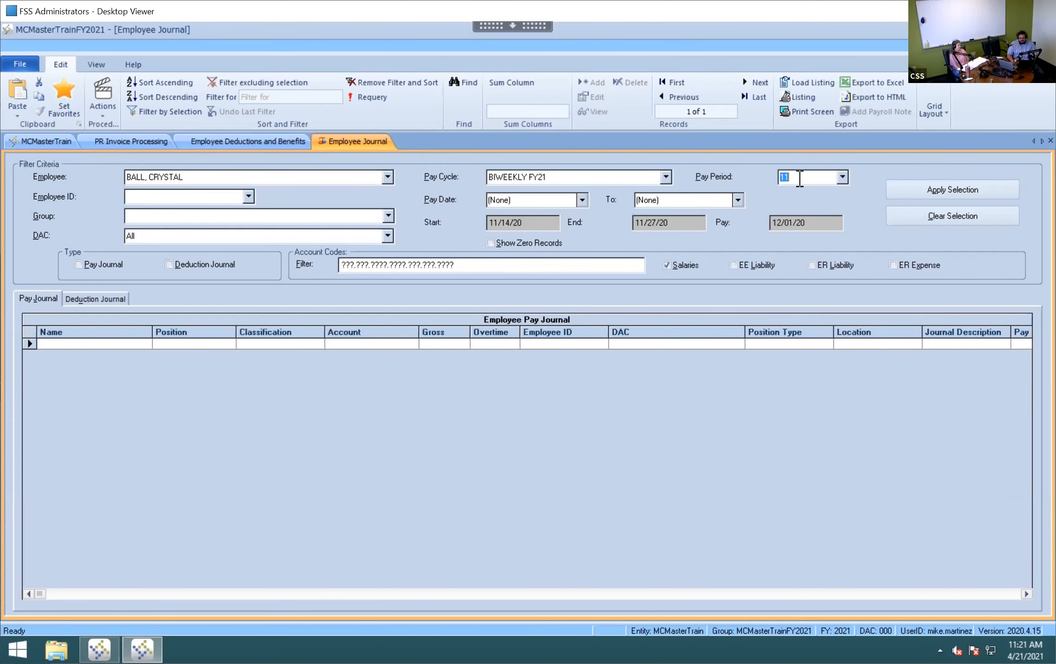
text(0)
key(Tab)
click(801, 179)
key(BackSpace)
key(Tab)
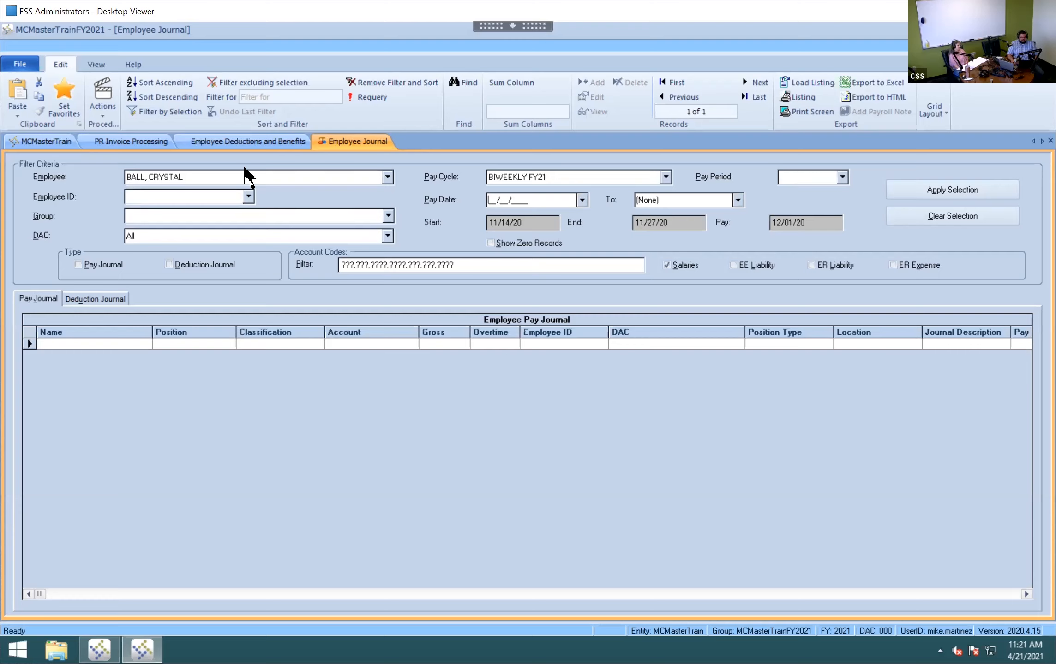
click(222, 266)
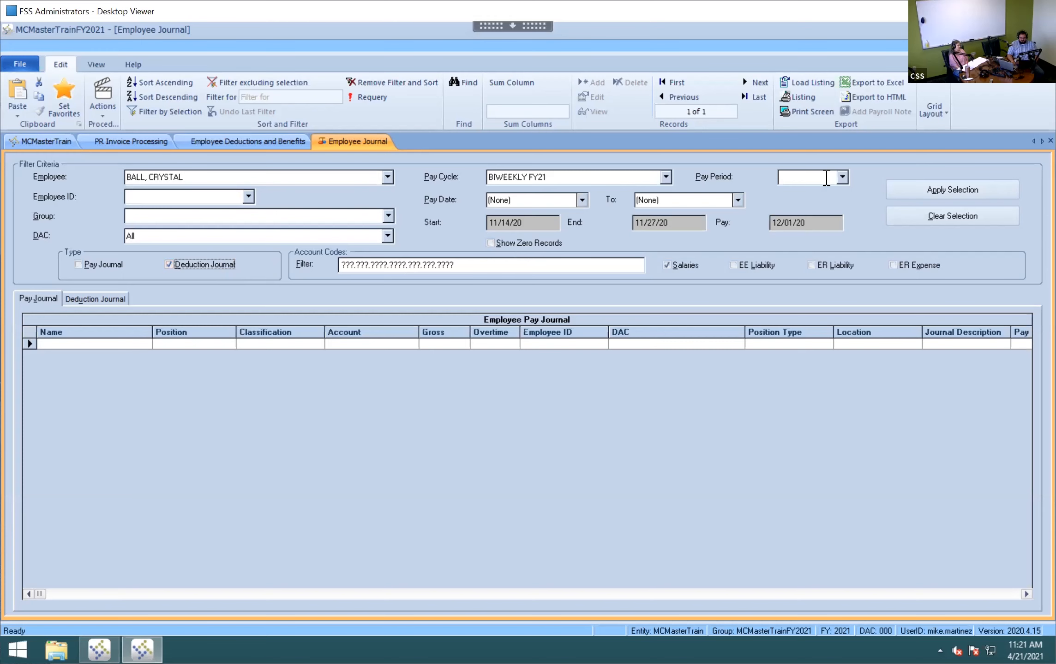
click(903, 194)
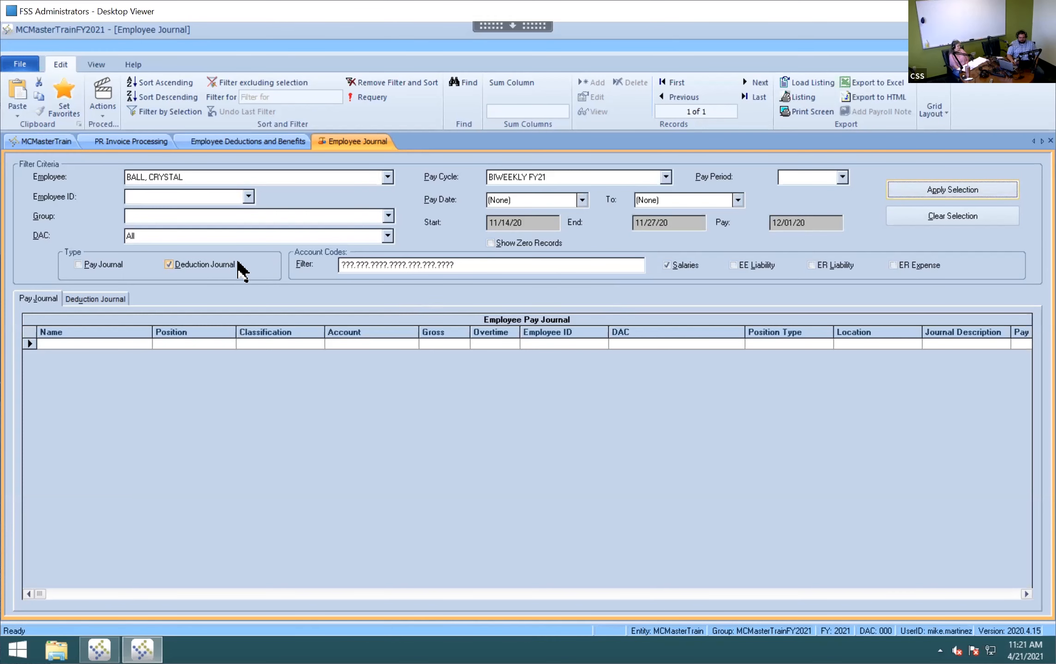
click(109, 301)
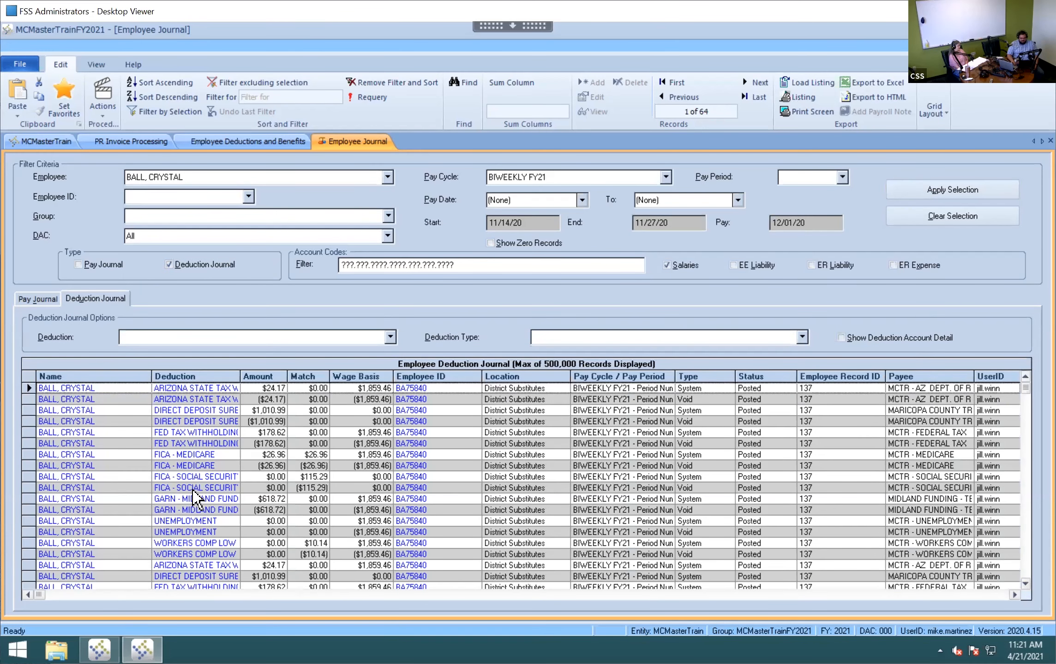
- Filter the deduction journal by selection to the GARN - MIDLAND FUND rows
click(211, 499)
right_click(210, 499)
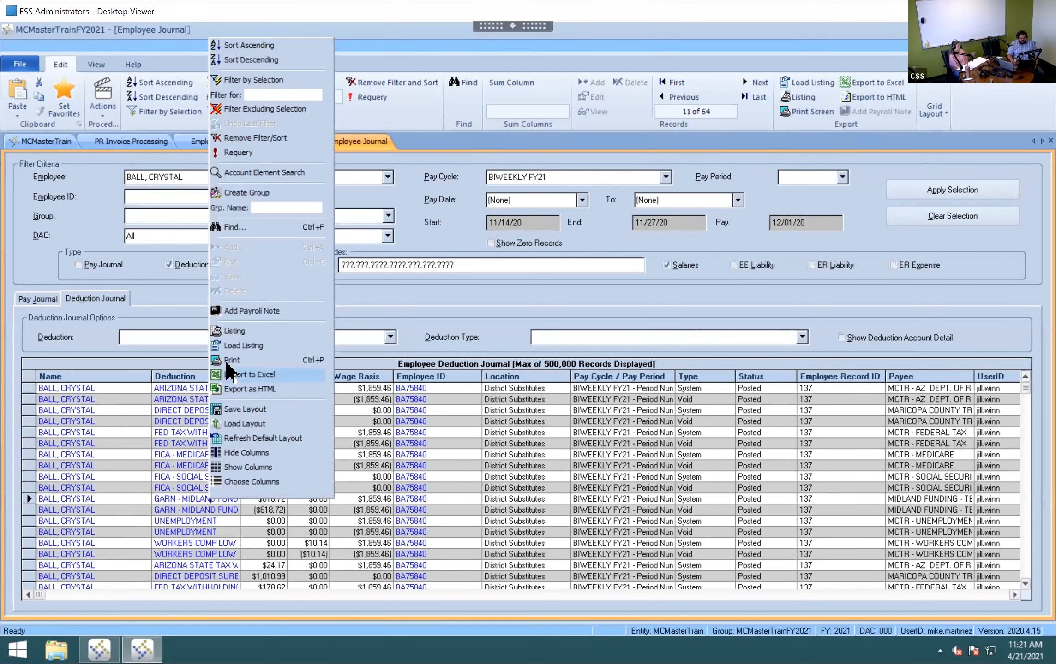
click(249, 80)
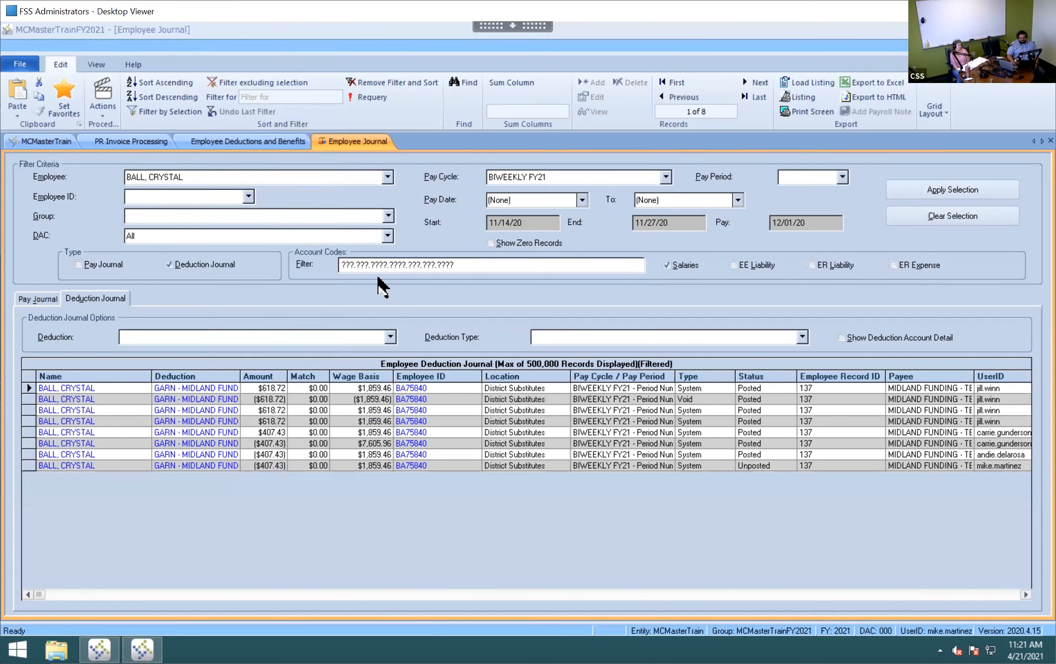
- Switch the Pay Cycle / Pay Period column to show Pay Date
click(619, 375)
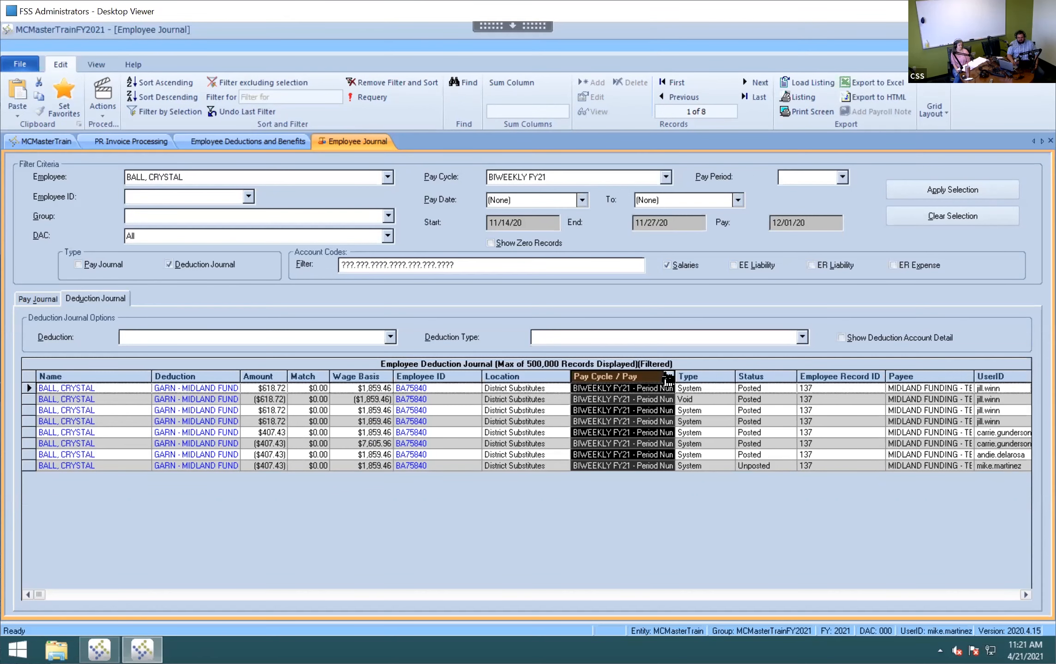
click(668, 377)
scroll(666, 419, down, 4)
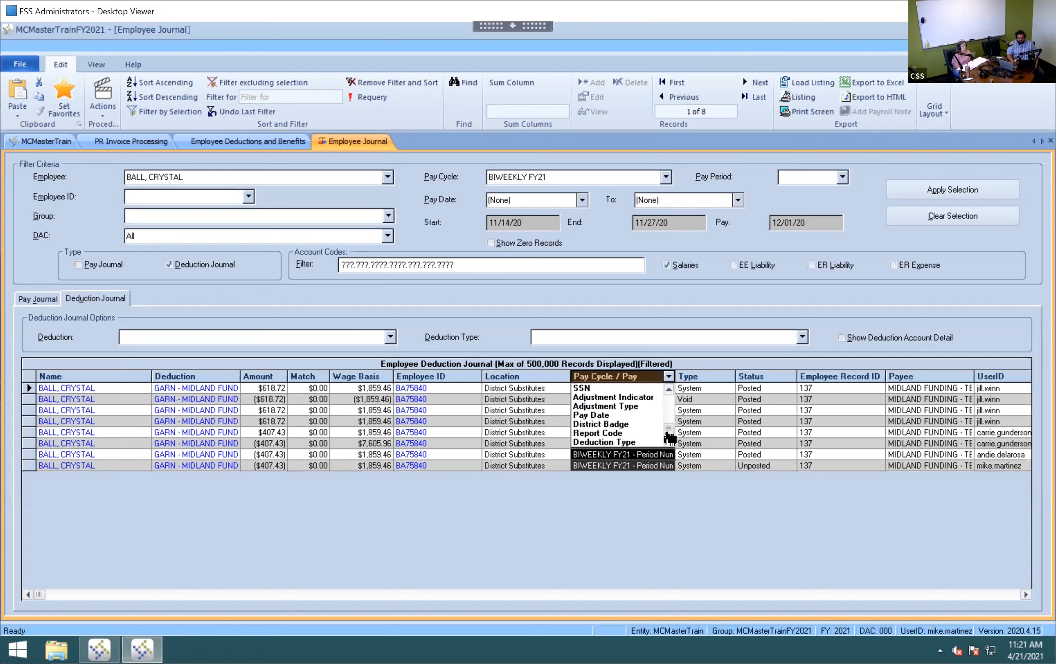
click(643, 417)
click(630, 421)
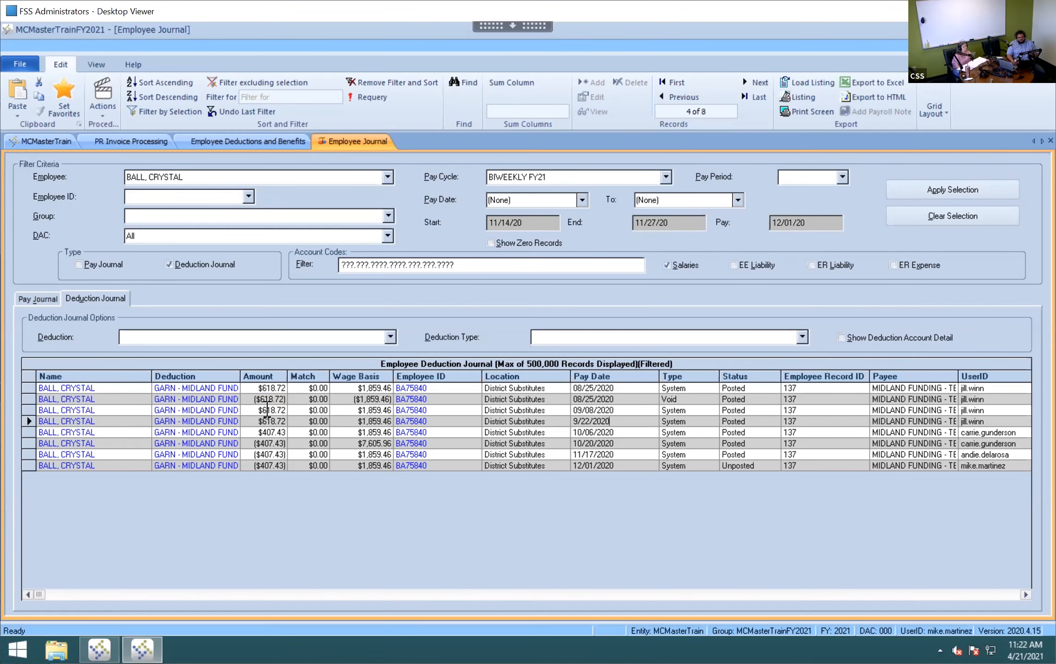
click(214, 387)
click(203, 391)
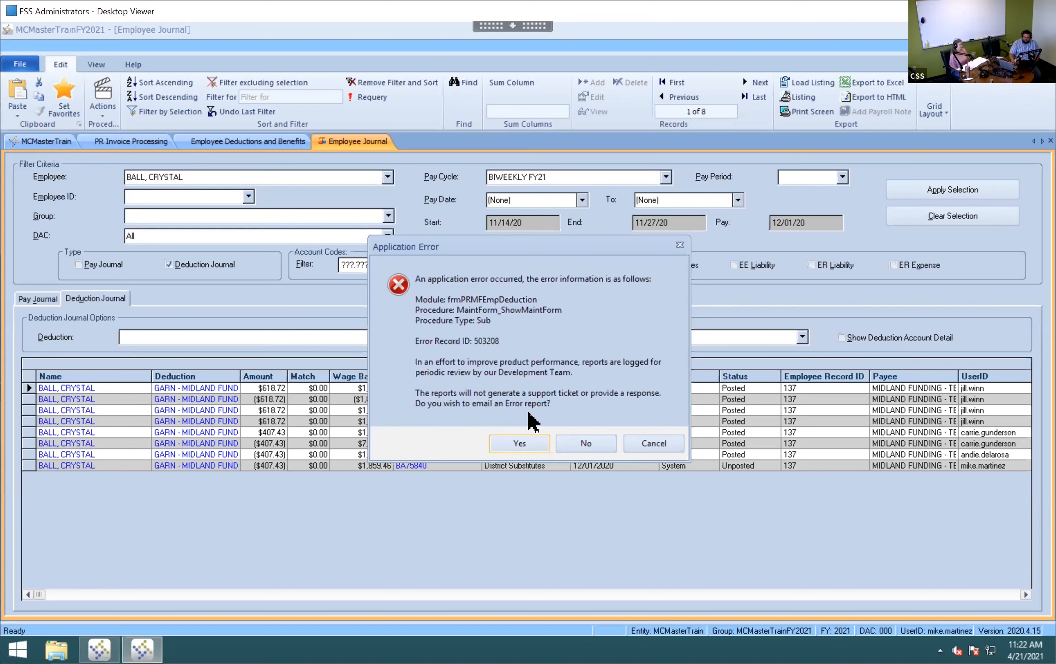
click(595, 442)
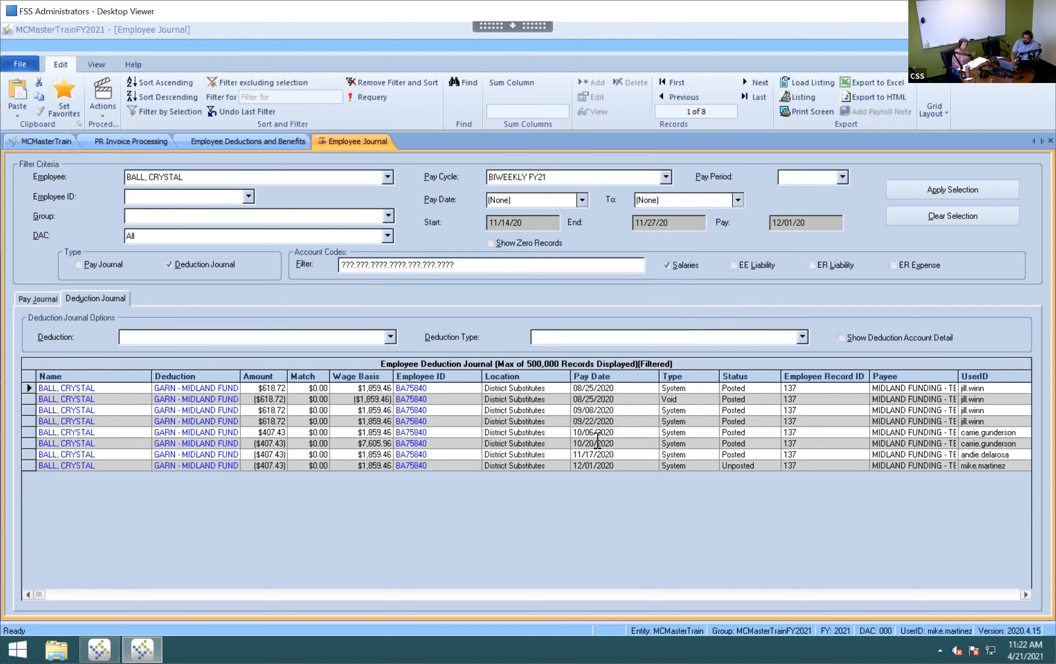